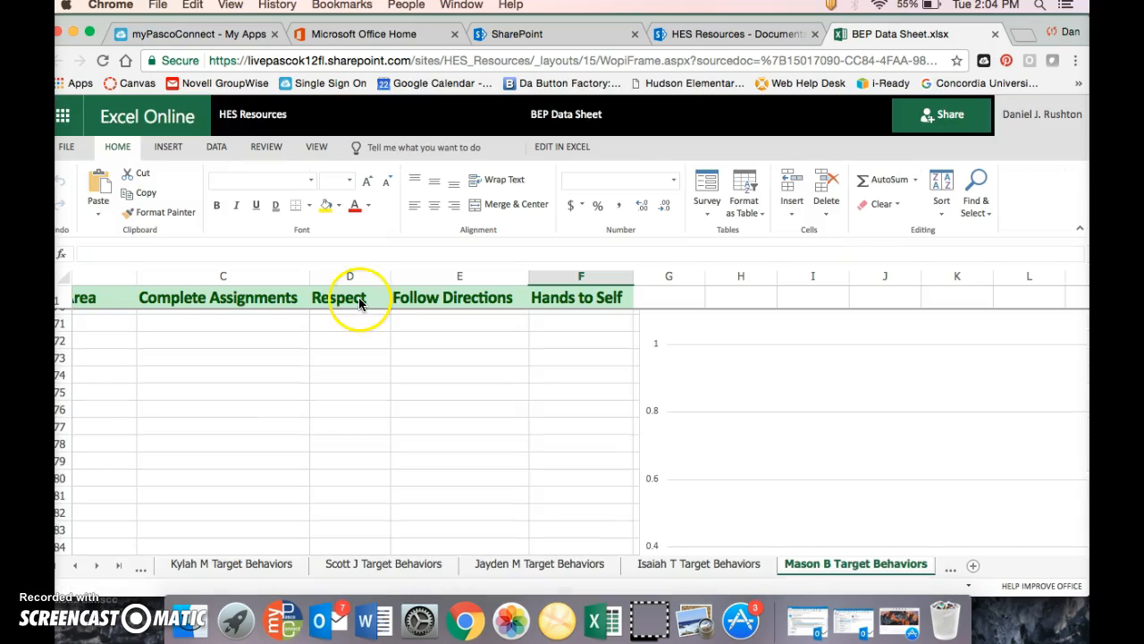
Download a copy of the online BEP Data Sheet workbook to the computer
left_click(66, 145)
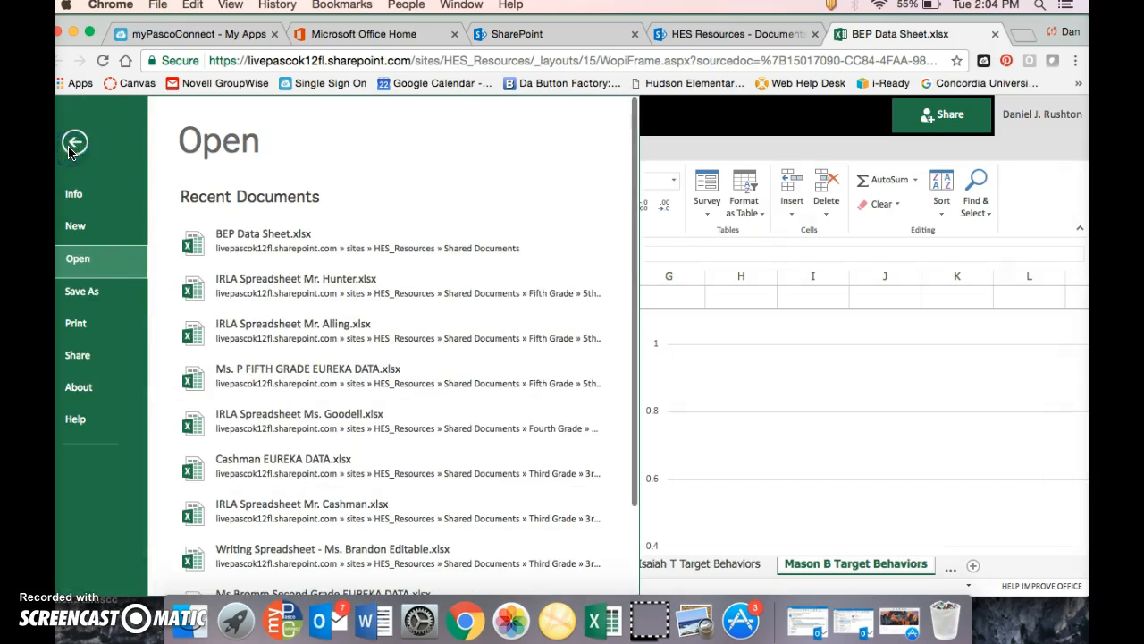
left_click(95, 296)
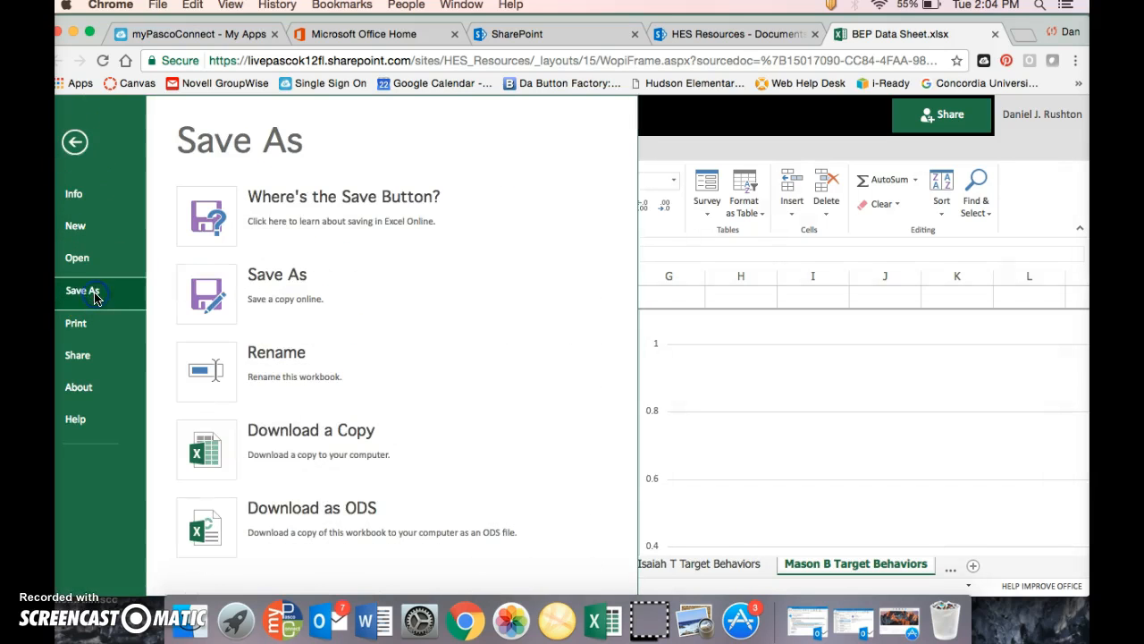
left_click(223, 451)
left_click(704, 392)
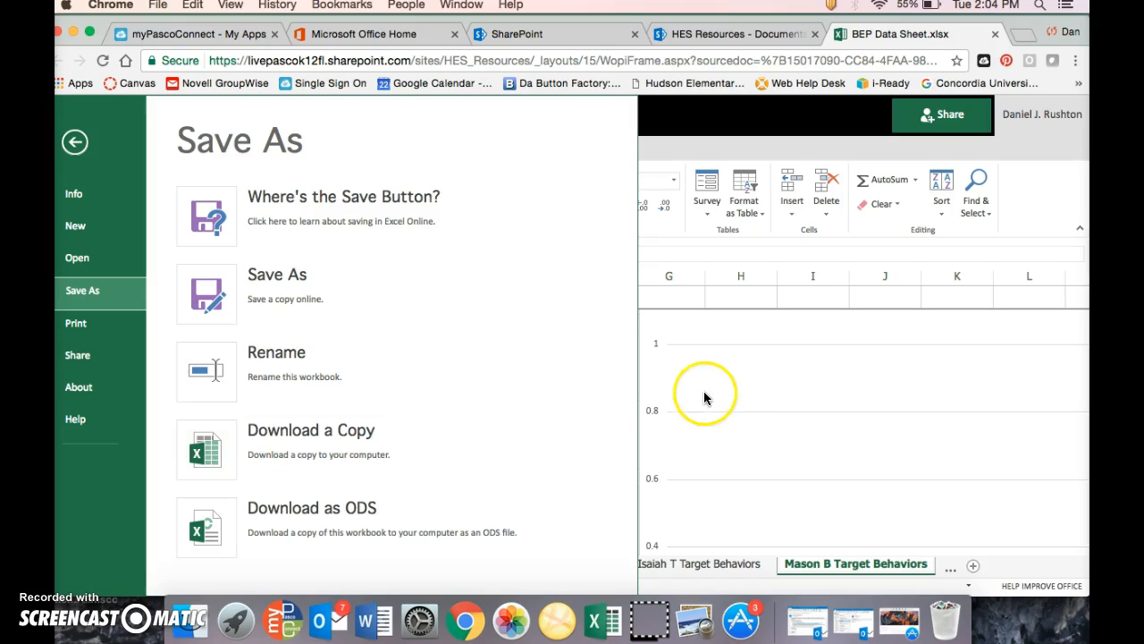
Switch to the BEP Data Sheet (3) workbook in desktop Excel and view the last student columns of the % Data Entry sheet
left_click(590, 626)
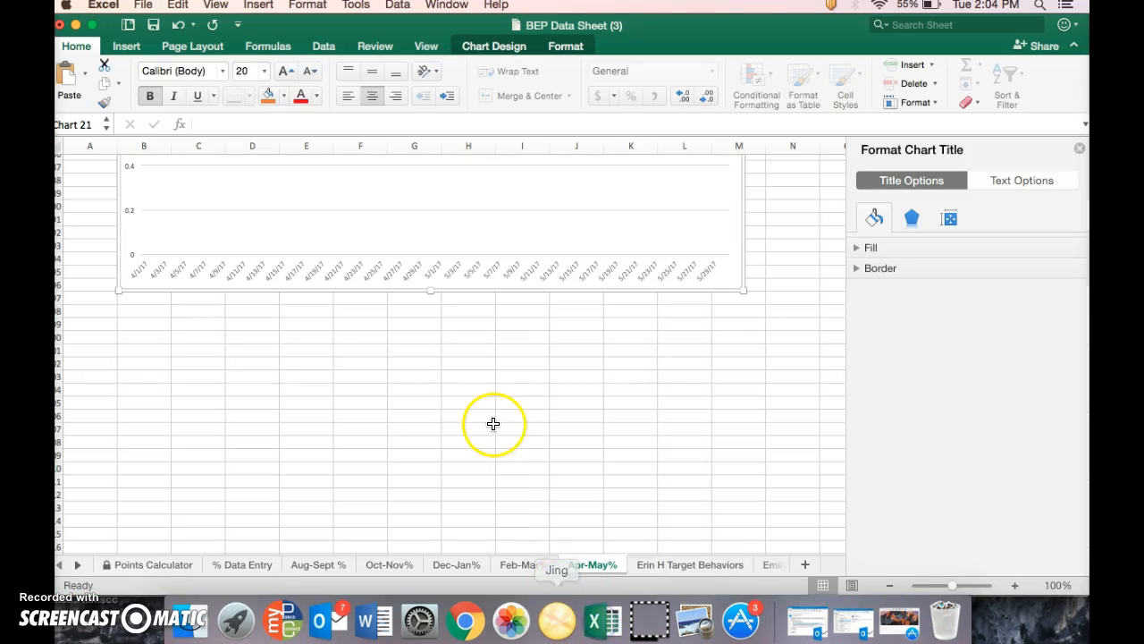
scroll(492, 422, "down", 3)
scroll(493, 422, "down", 1)
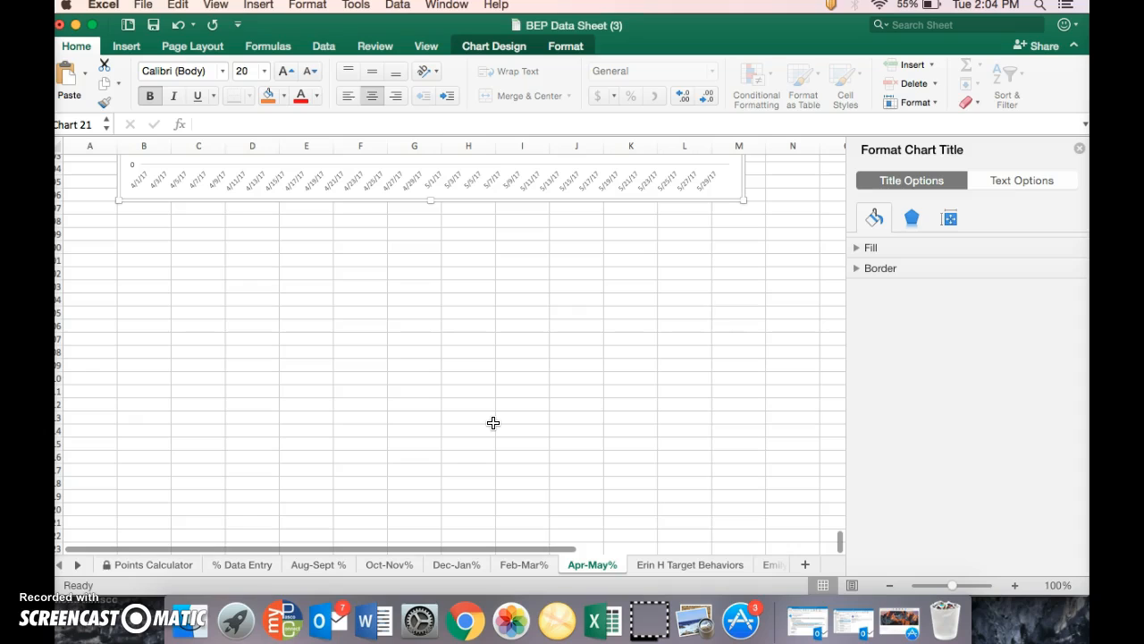
left_click(454, 429)
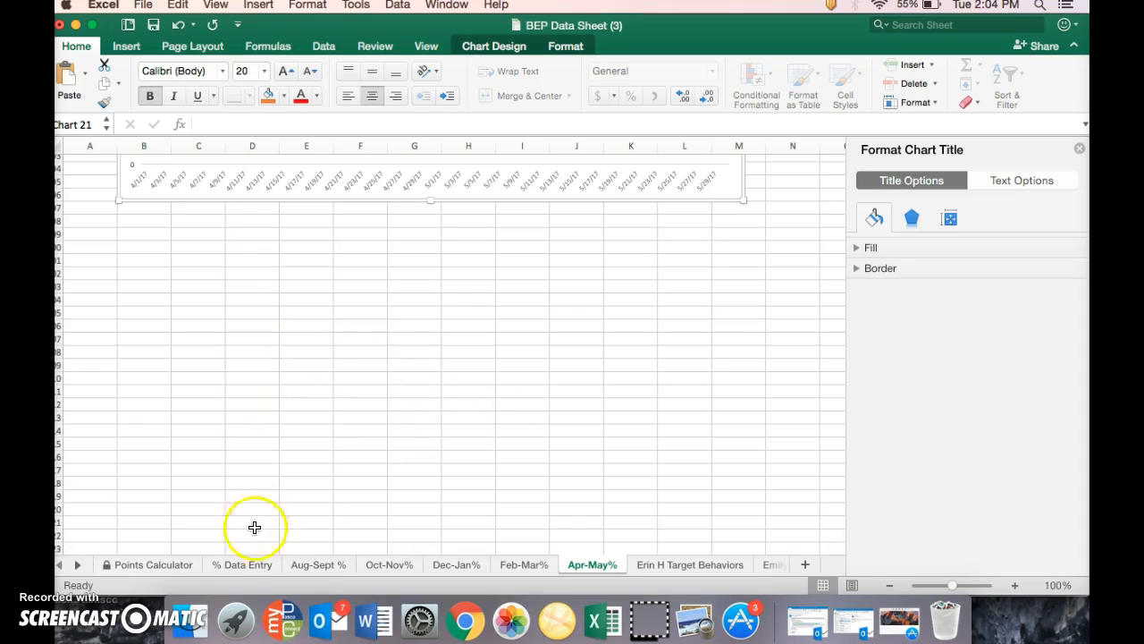
left_click(244, 565)
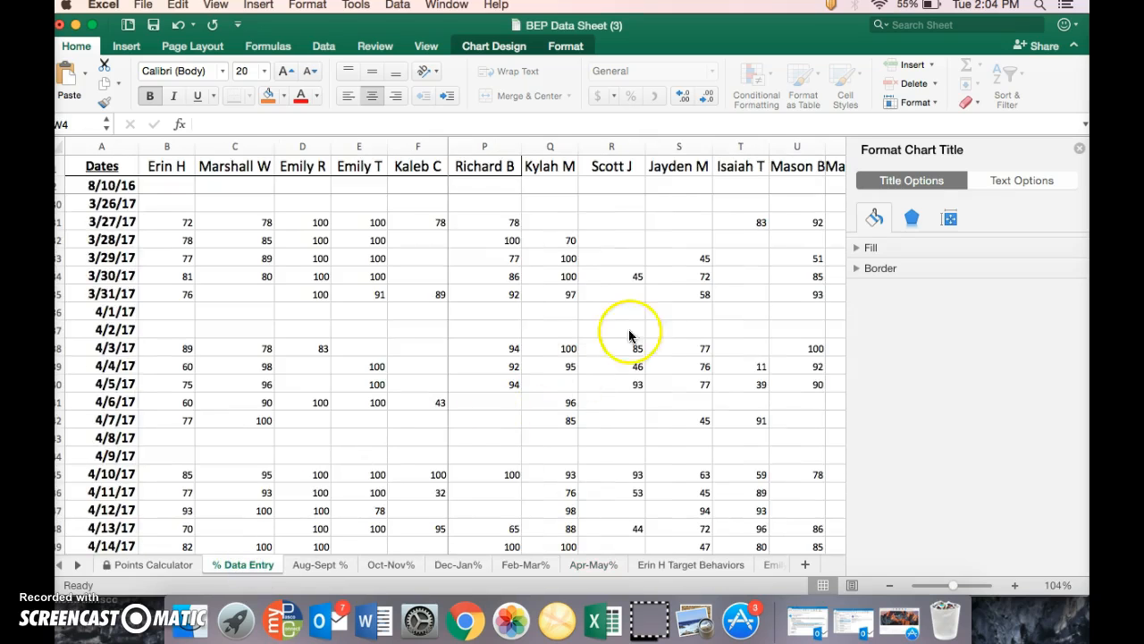
scroll(639, 324, "right", 5)
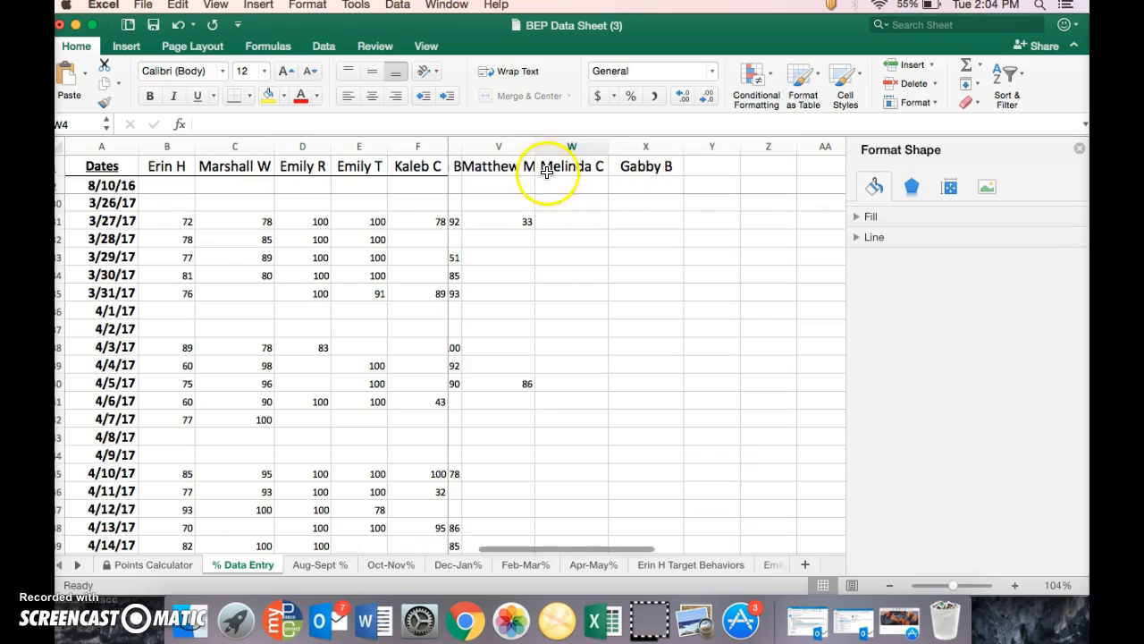
scroll(666, 166, "right", 3)
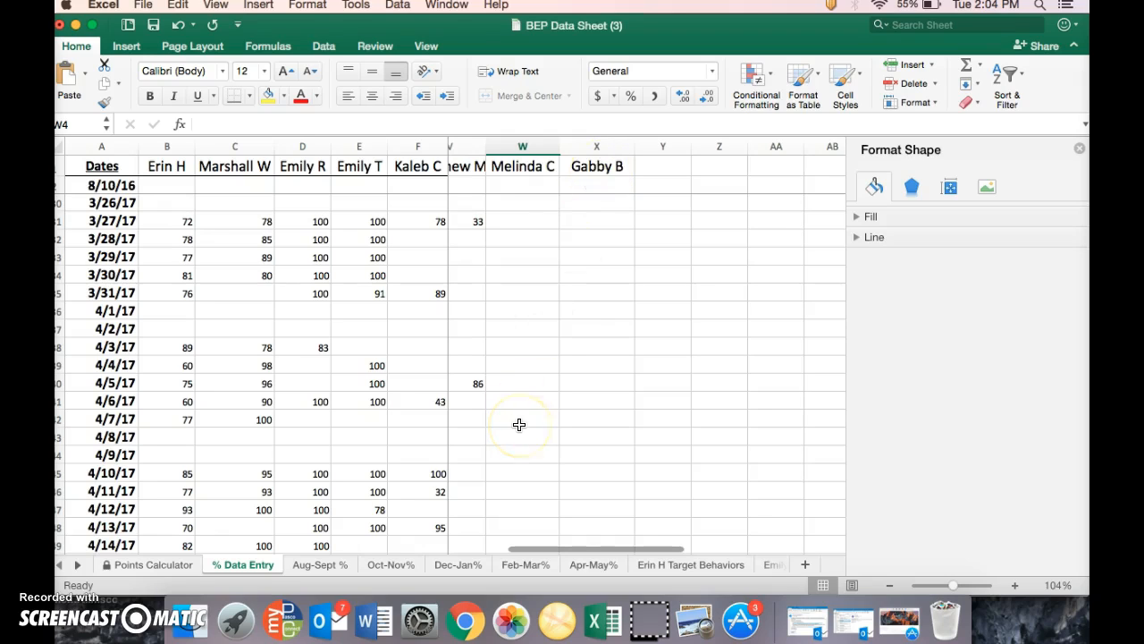
Insert a clustered column chart below the last chart on the Apr-May% sheet and enlarge it to span columns B to M
left_click(592, 567)
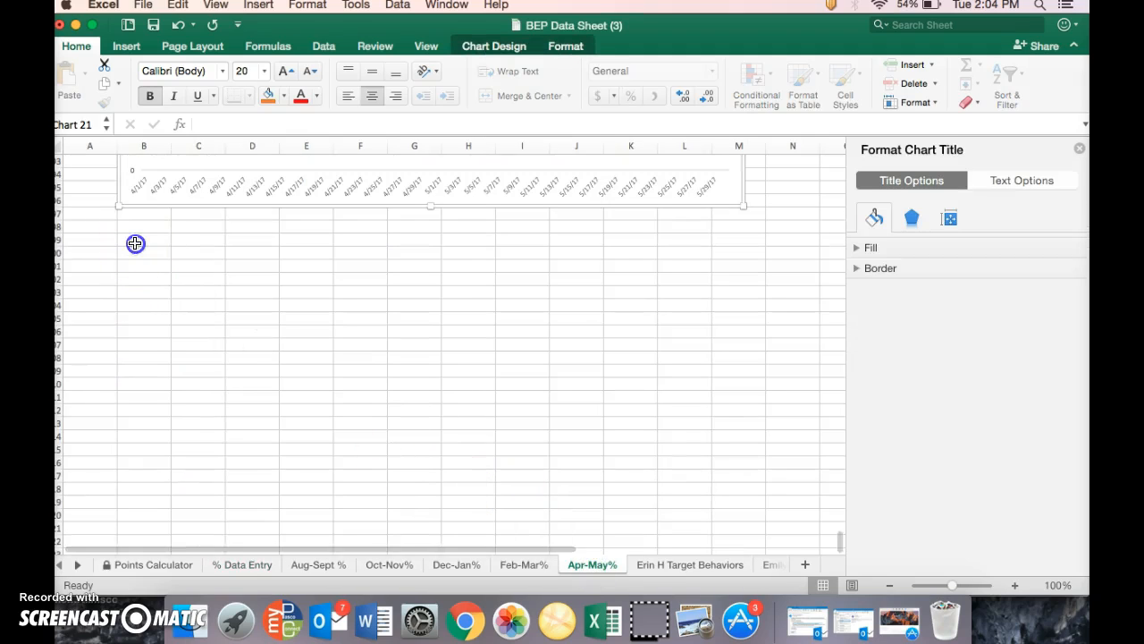
left_click(135, 243)
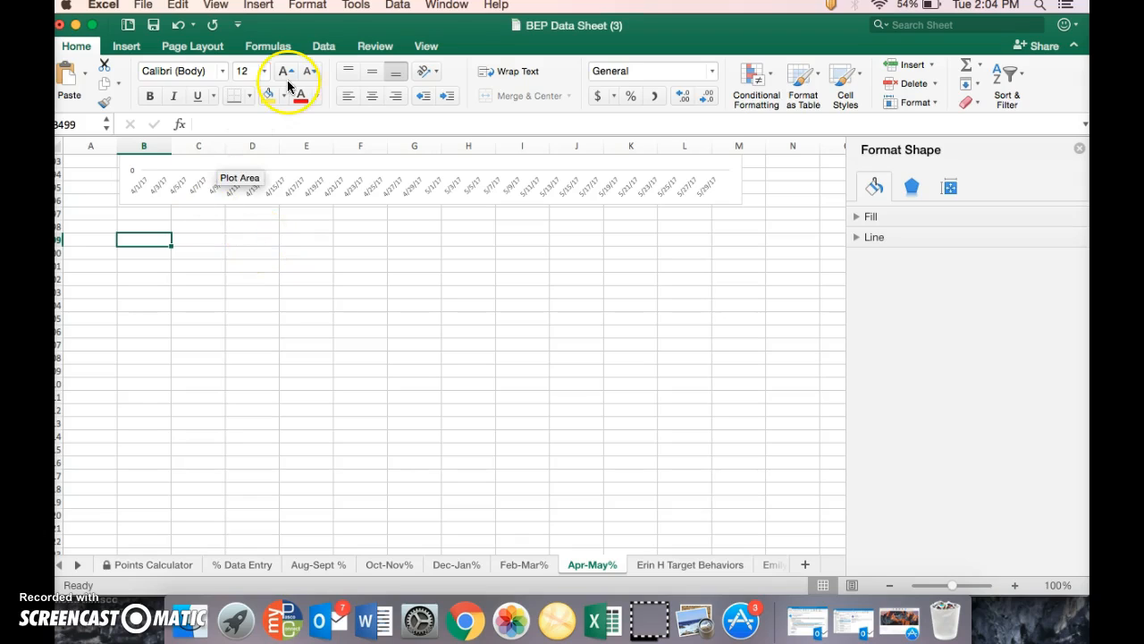
left_click(127, 47)
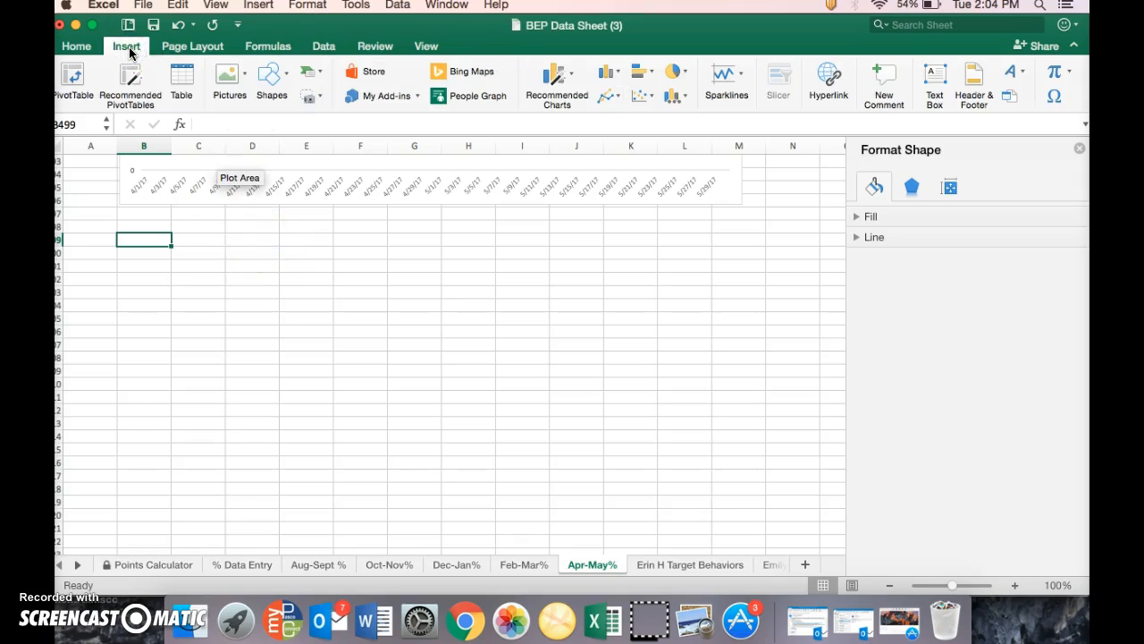
left_click(606, 78)
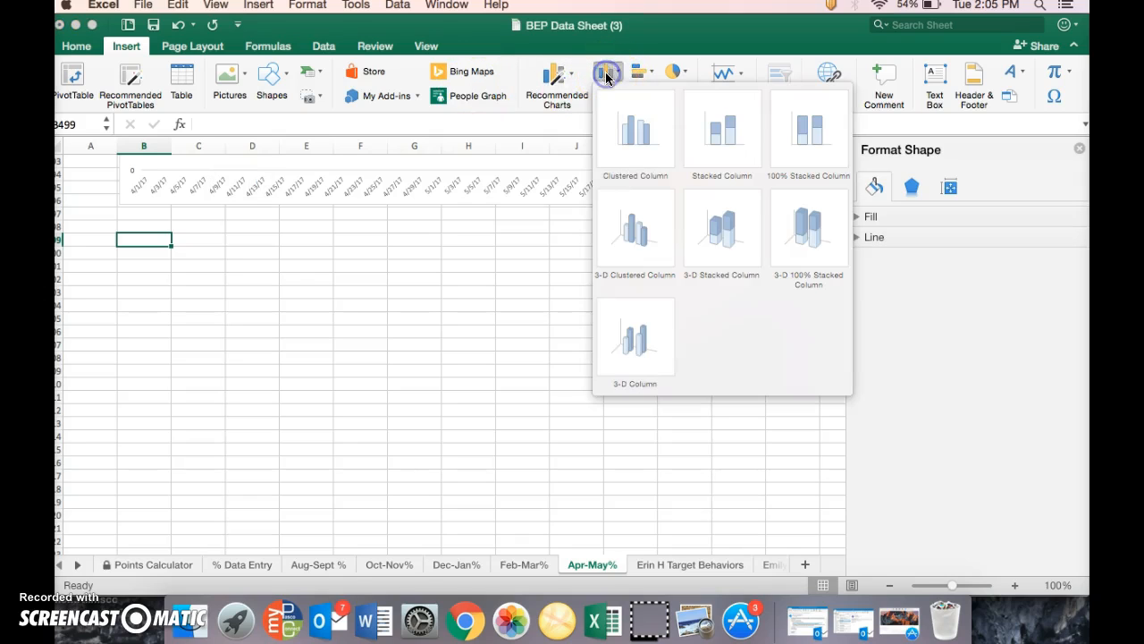
left_click(637, 136)
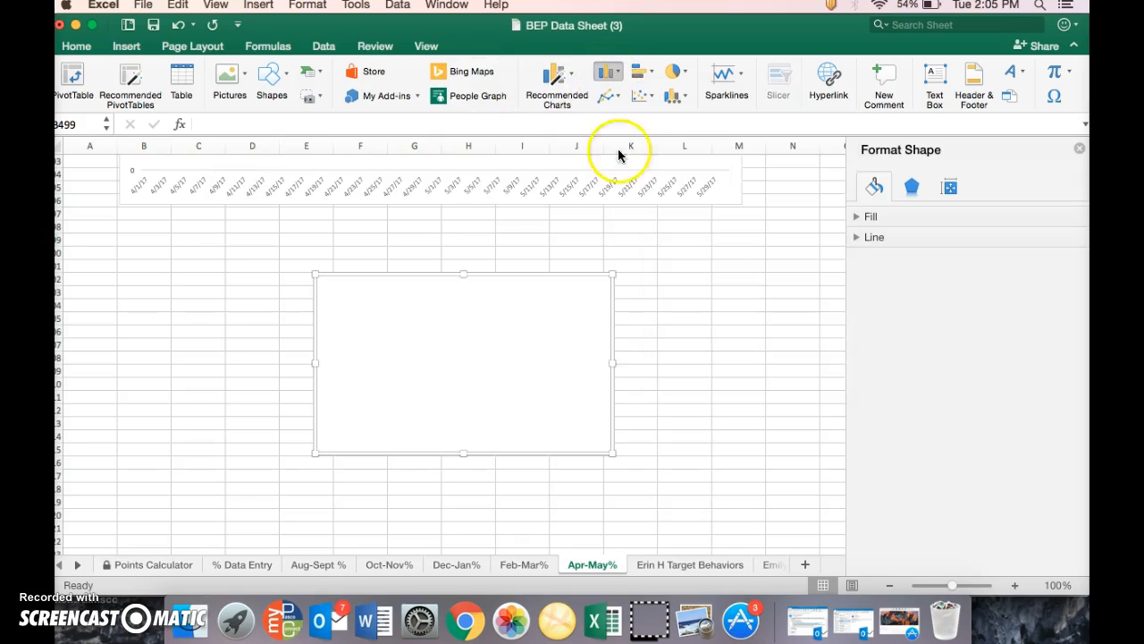
left_click_drag(401, 330, 206, 273)
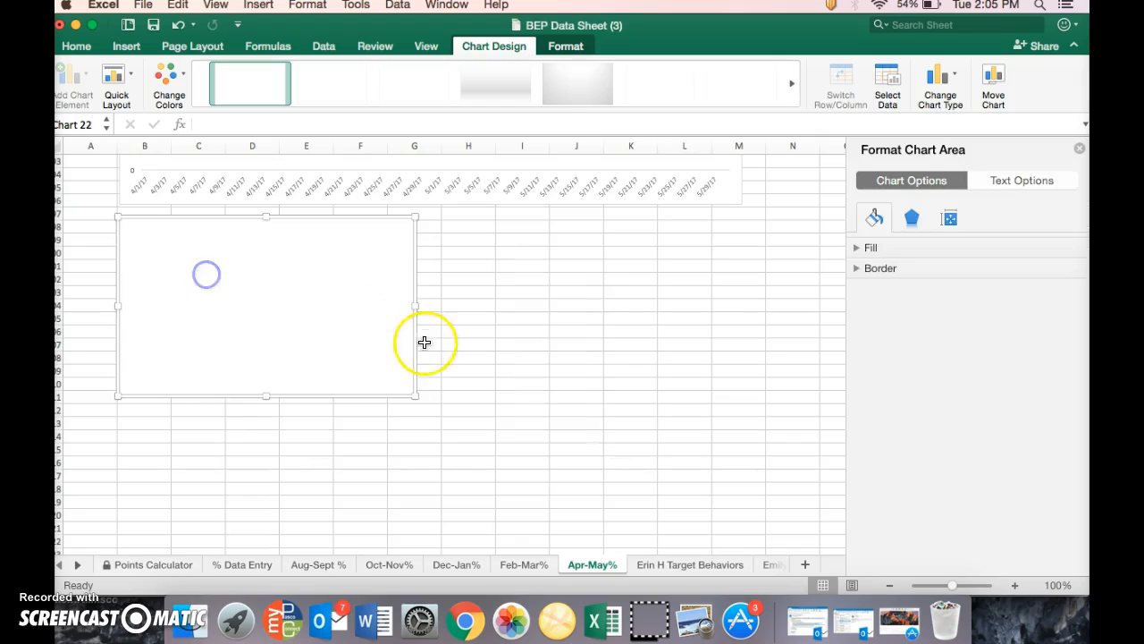
left_click_drag(412, 397, 741, 515)
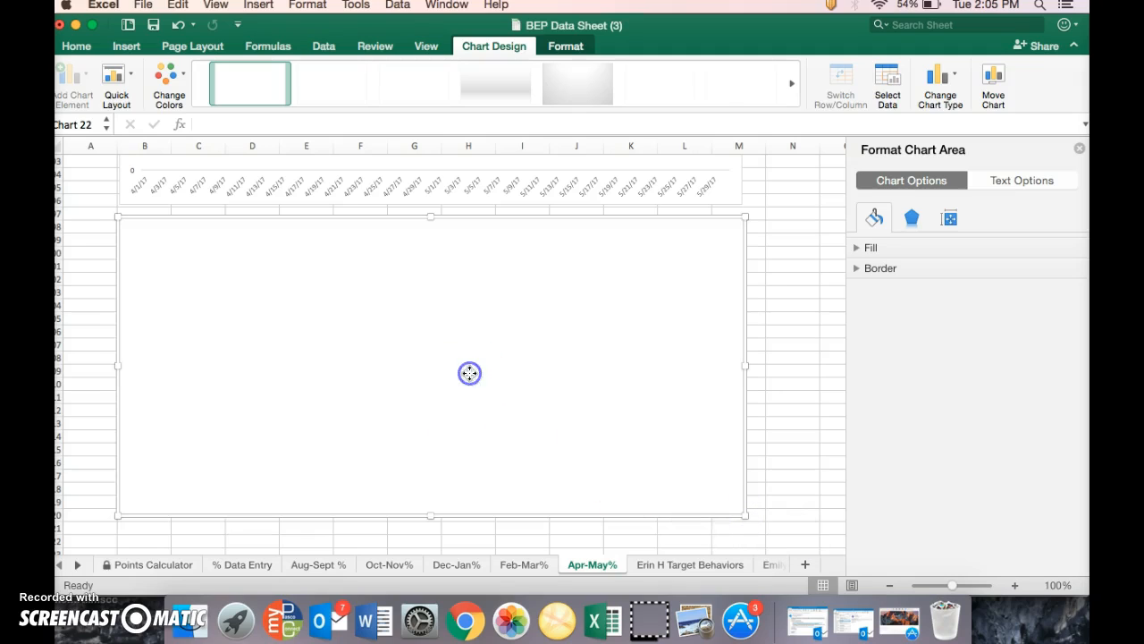
Set the new chart's data range to cells X236:X296 of the % Data Entry sheet
left_click(888, 85)
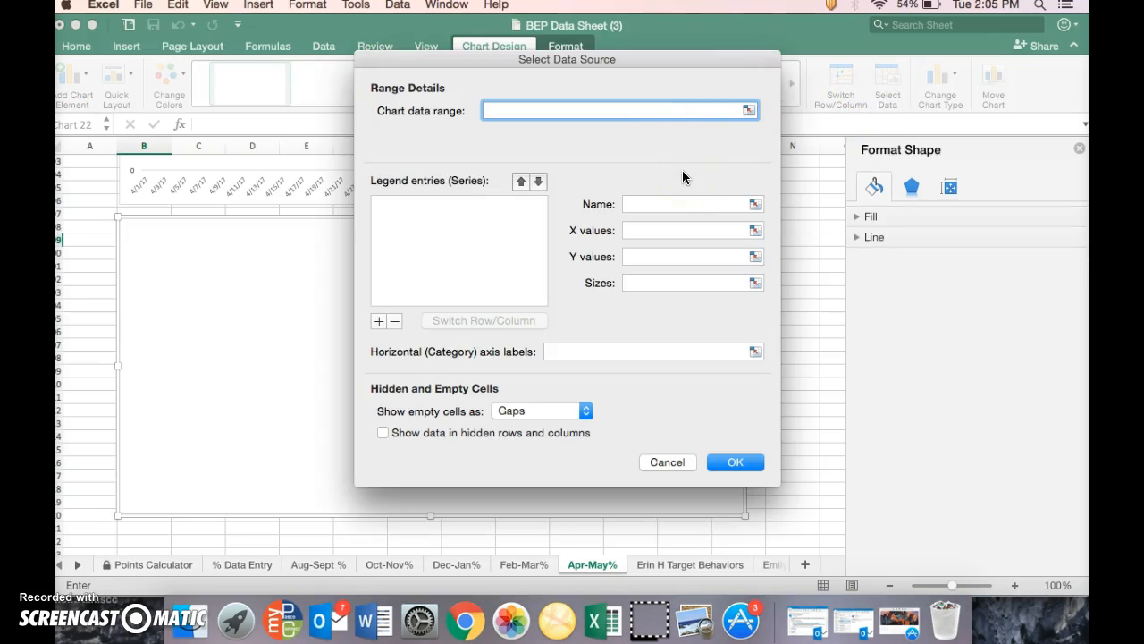
left_click(749, 110)
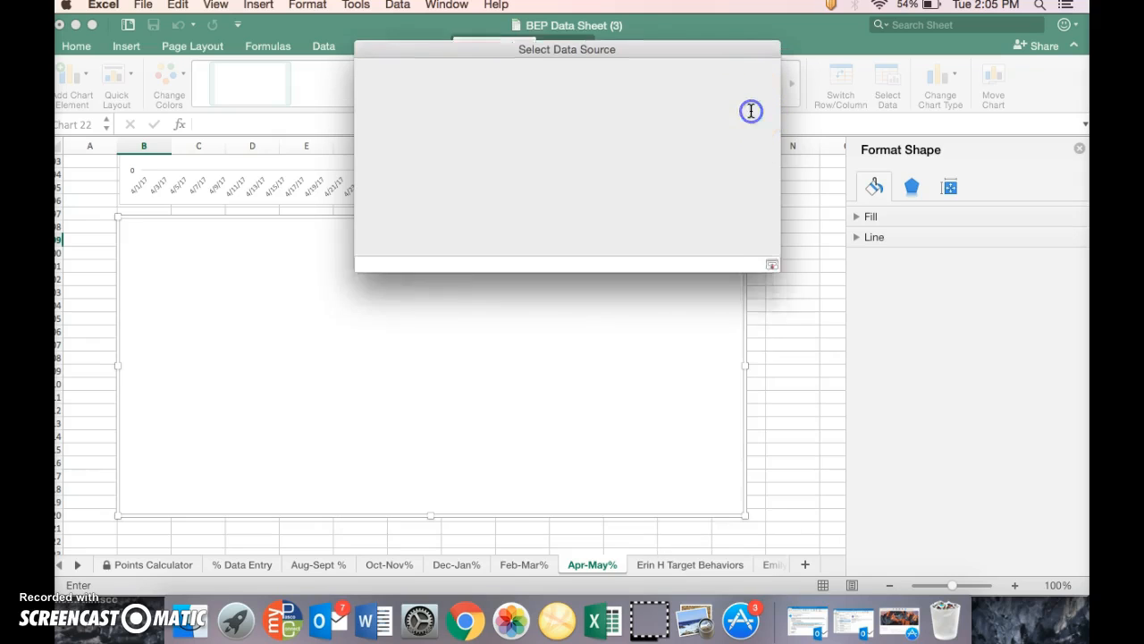
left_click(771, 59)
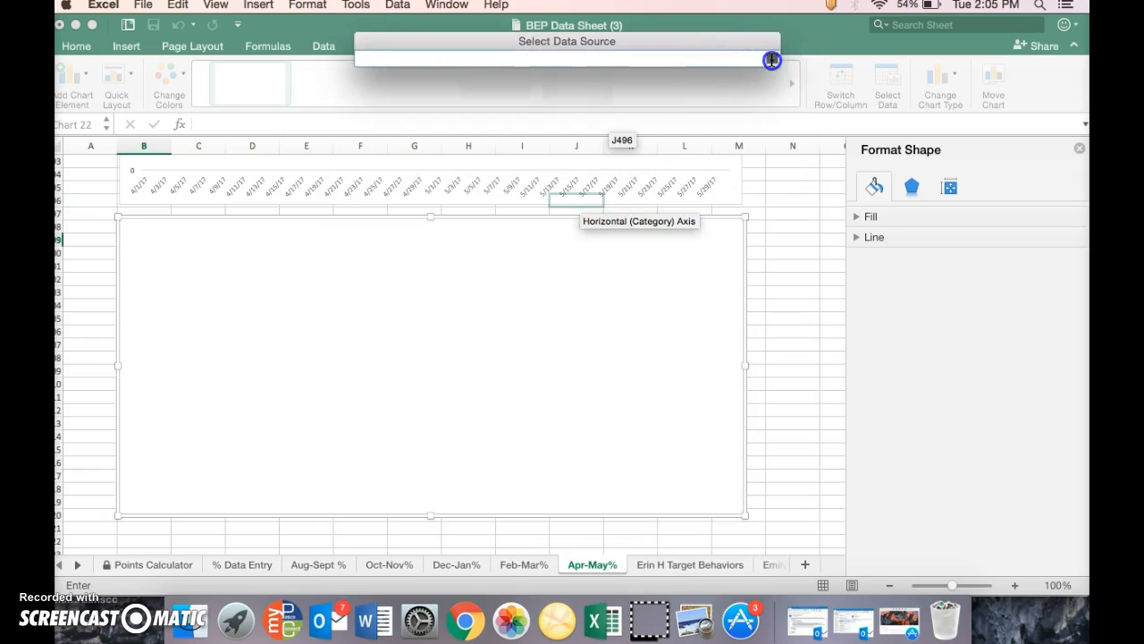
left_click(608, 111)
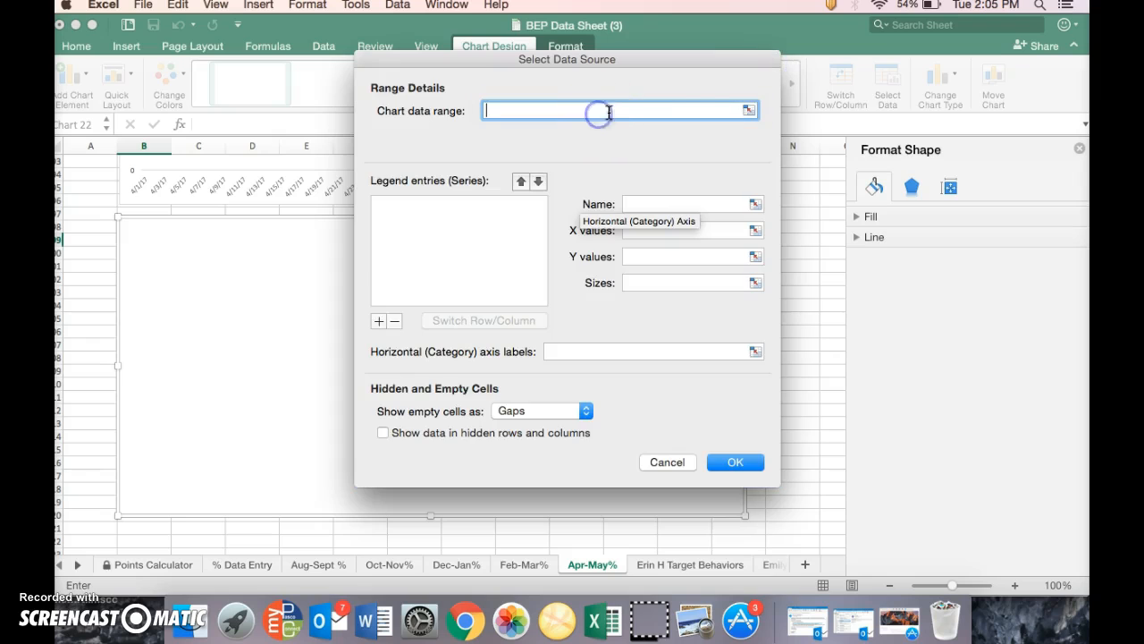
left_click(750, 110)
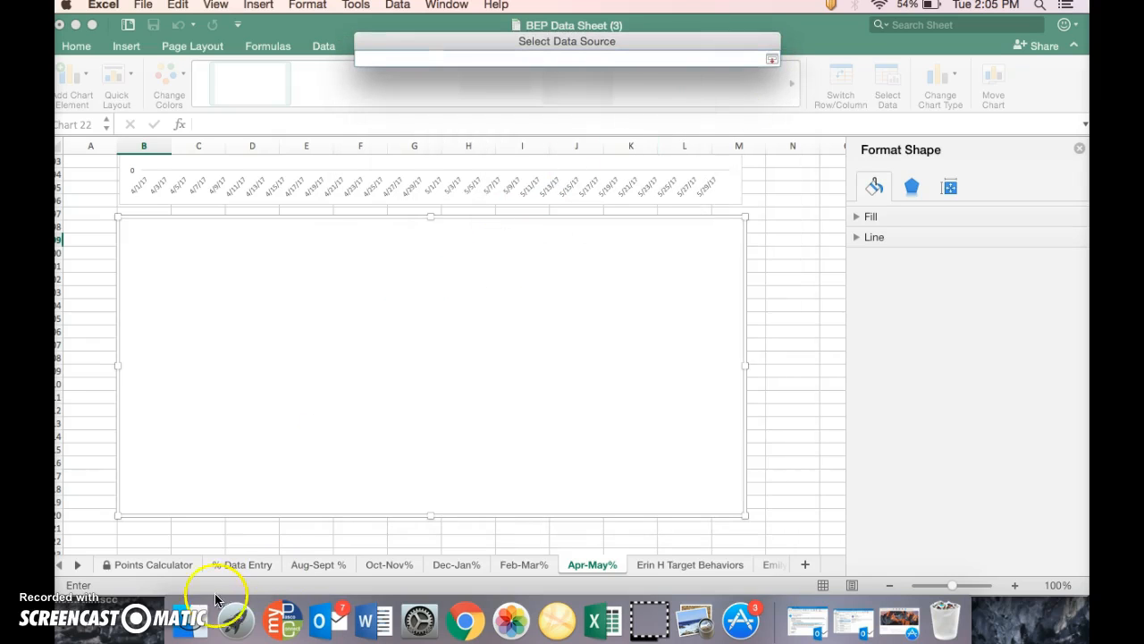
left_click(231, 565)
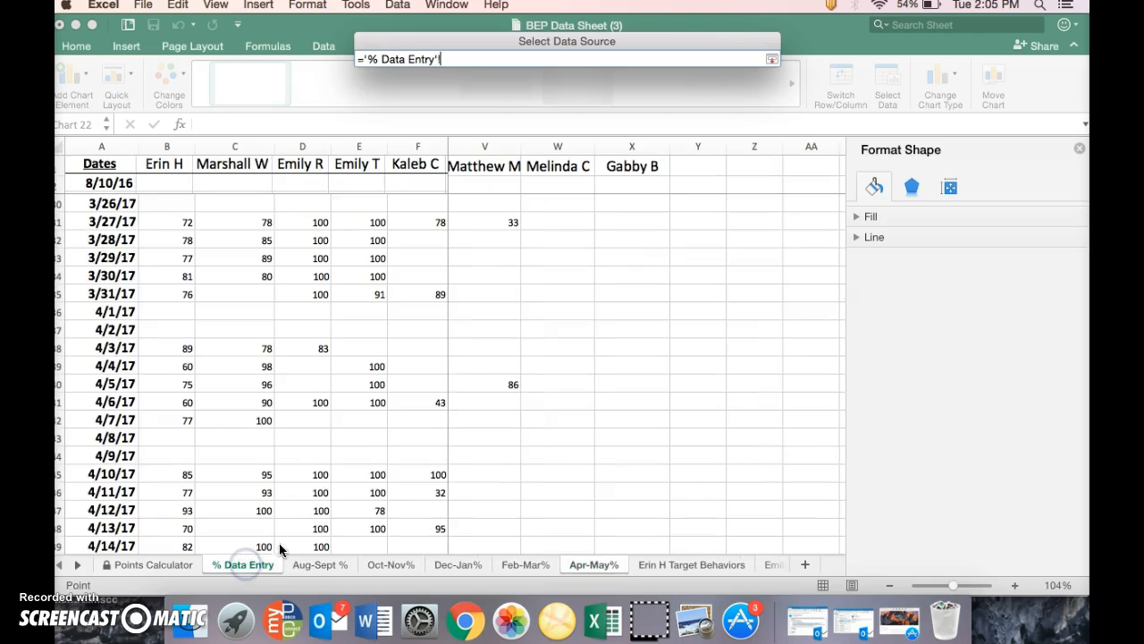
scroll(619, 249, "down", 3)
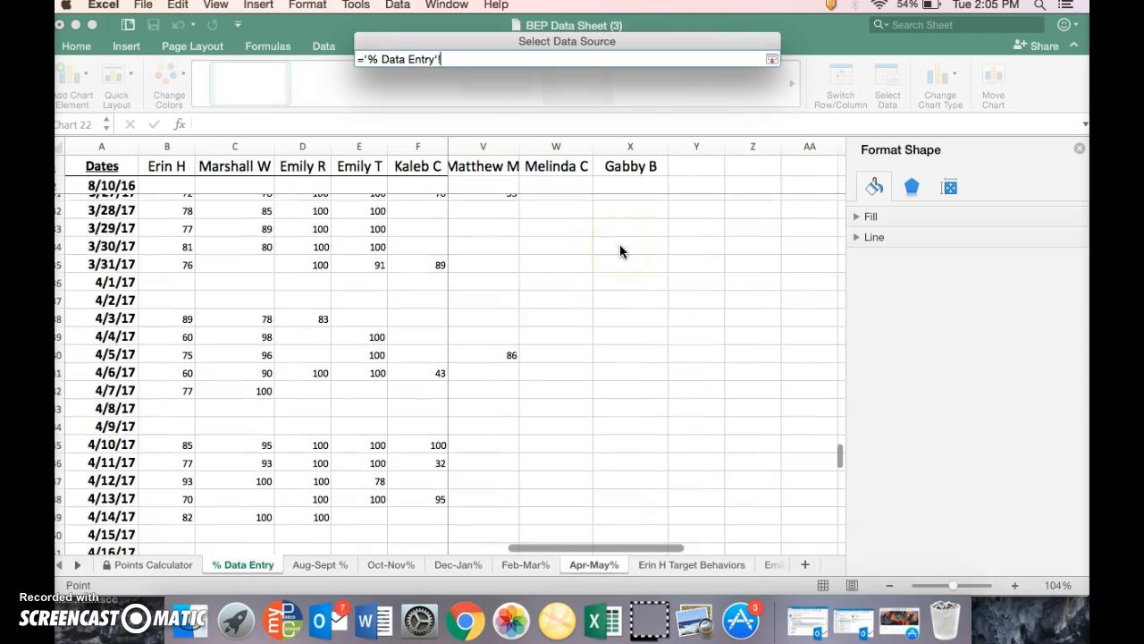
scroll(619, 250, "up", 2)
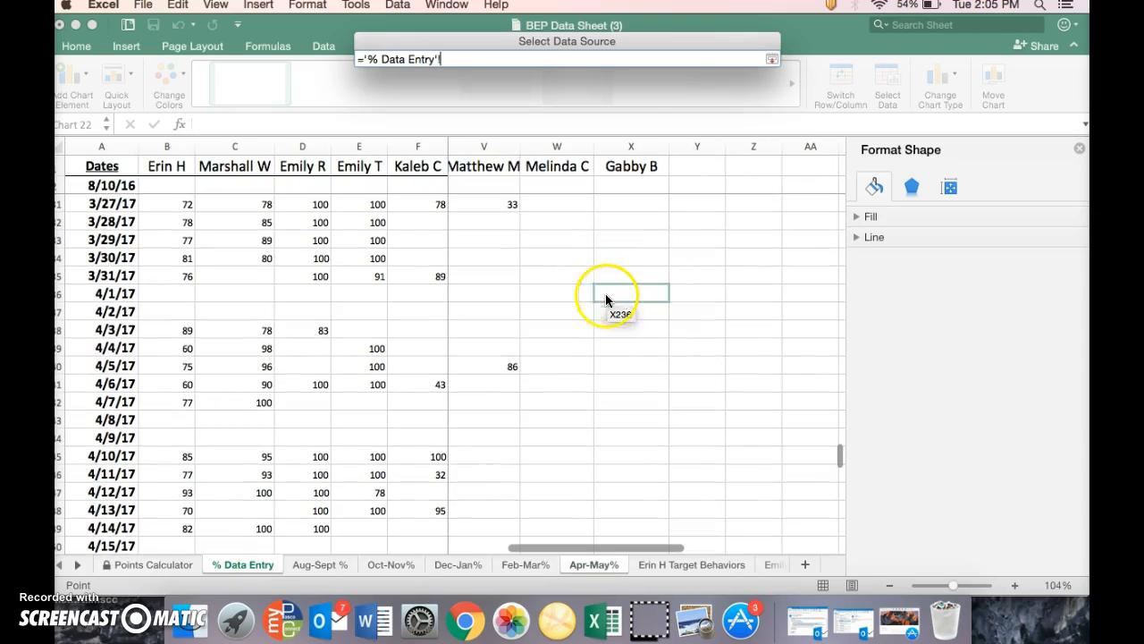
left_click(613, 299)
left_click_drag(614, 300, 611, 205)
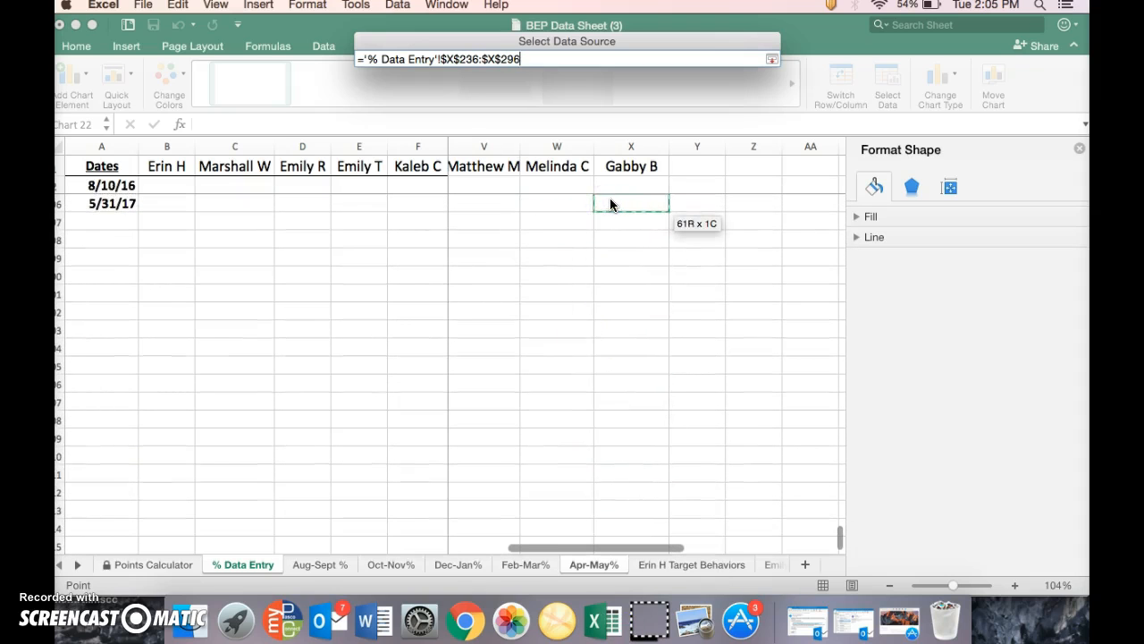
scroll(631, 245, "up", 3)
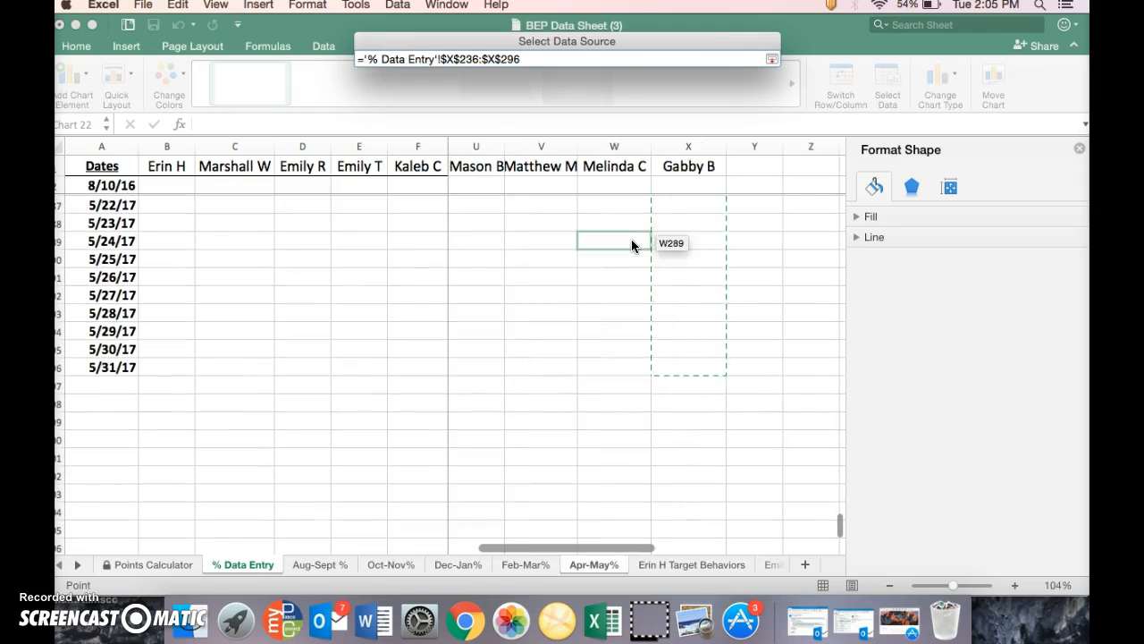
key("Return")
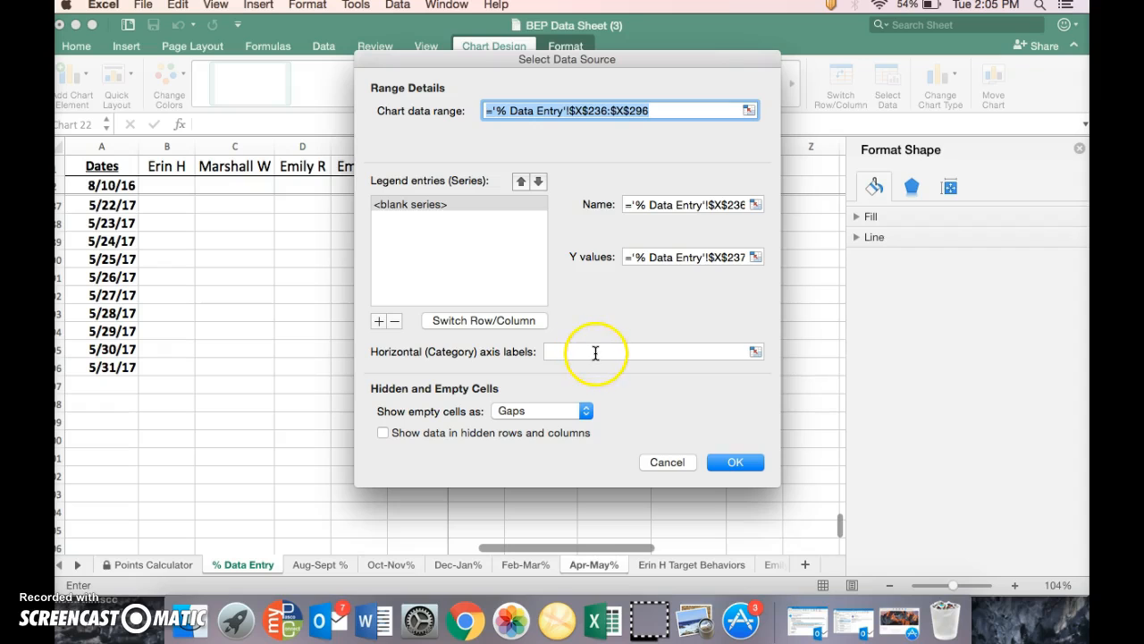
Set the chart's horizontal axis labels to the dates in A236:A296 of the % Data Entry sheet and apply the data source
left_click(596, 350)
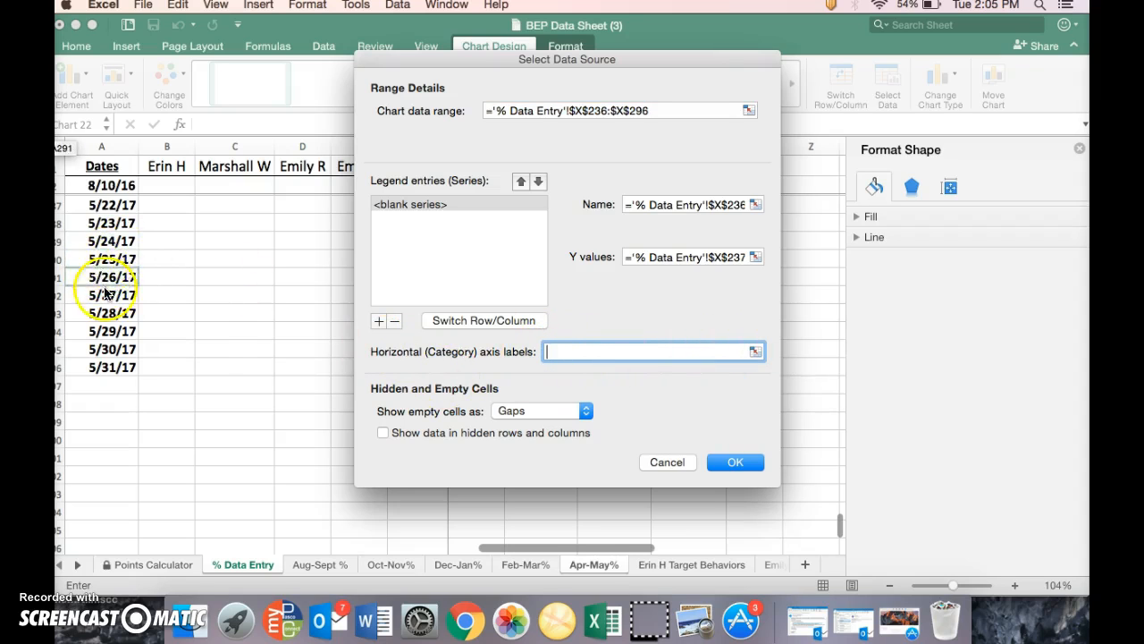
left_click(756, 351)
left_click(102, 369)
left_click_drag(104, 371, 227, 278)
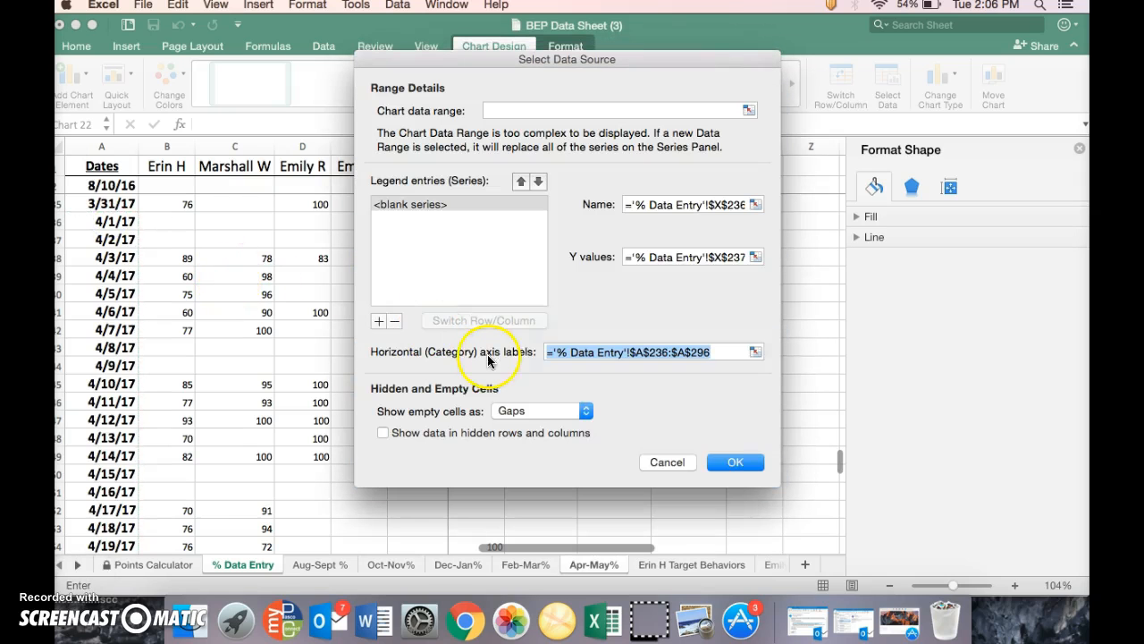
left_click(742, 463)
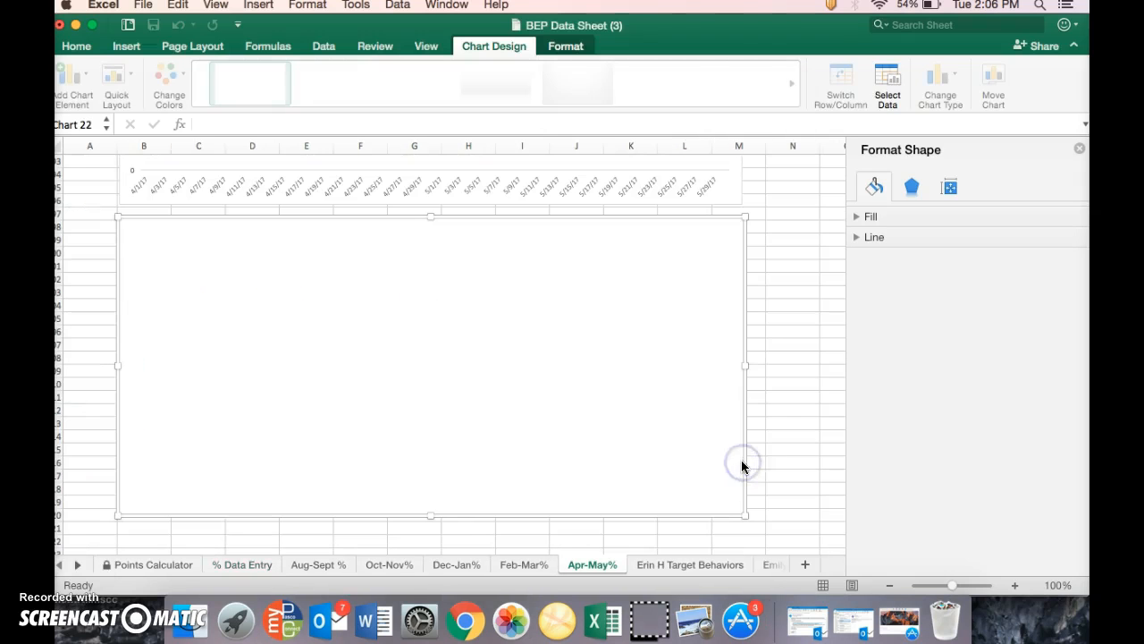
Make the new chart's title bold and enlarge its font to size 24
left_click(458, 406)
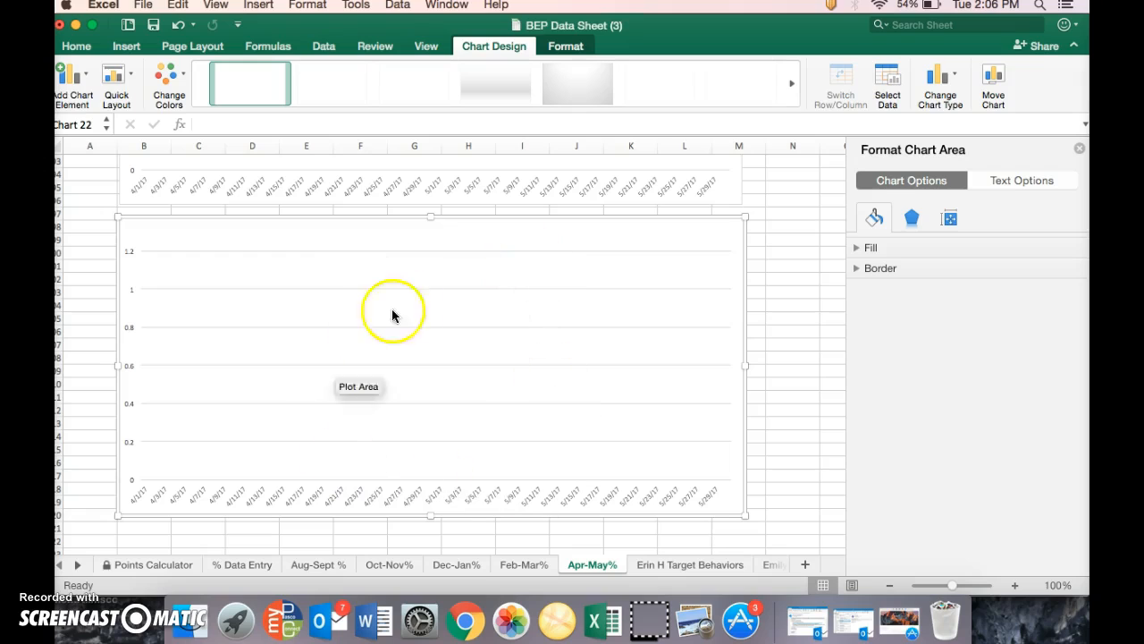
left_click(432, 233)
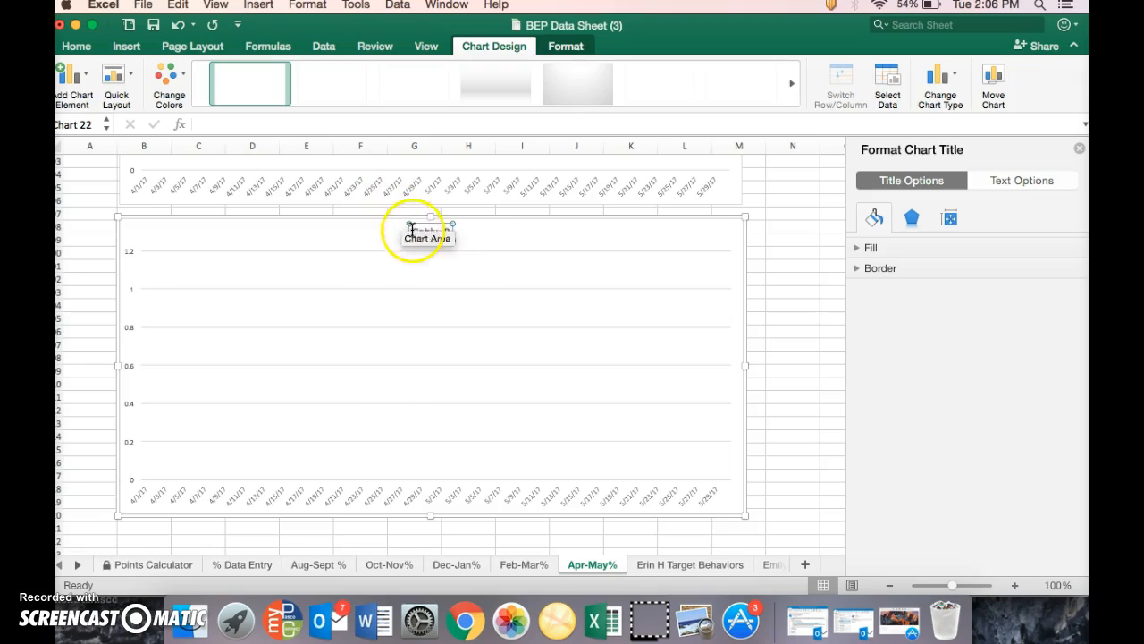
left_click_drag(412, 232, 443, 234)
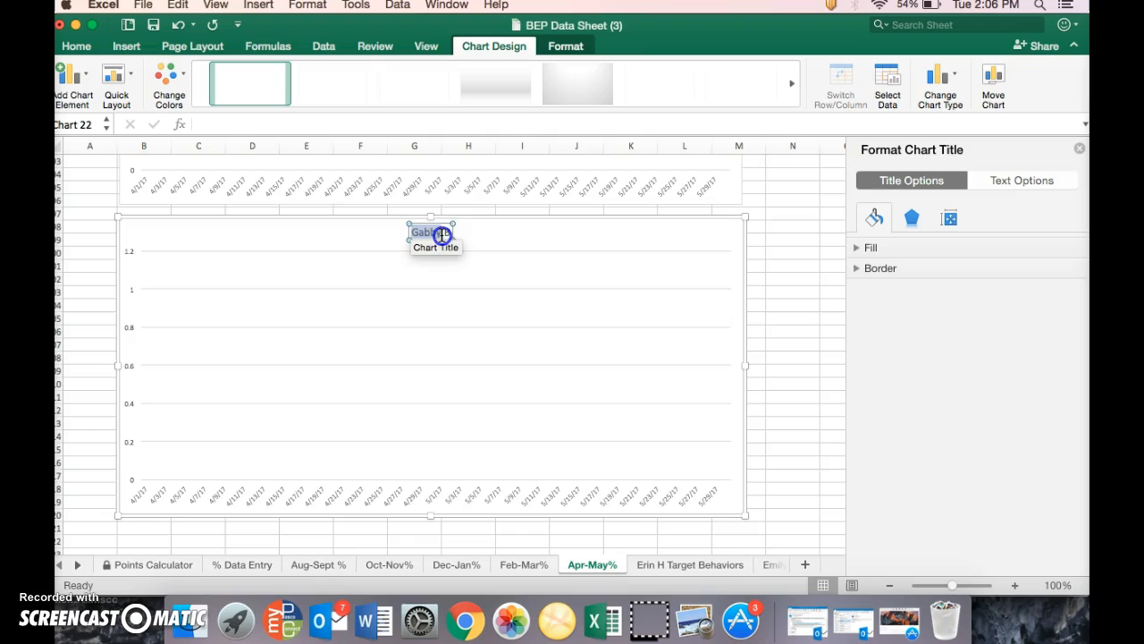
left_click(76, 46)
left_click(150, 96)
left_click(283, 72)
left_click(283, 72)
left_click(282, 71)
left_click(283, 71)
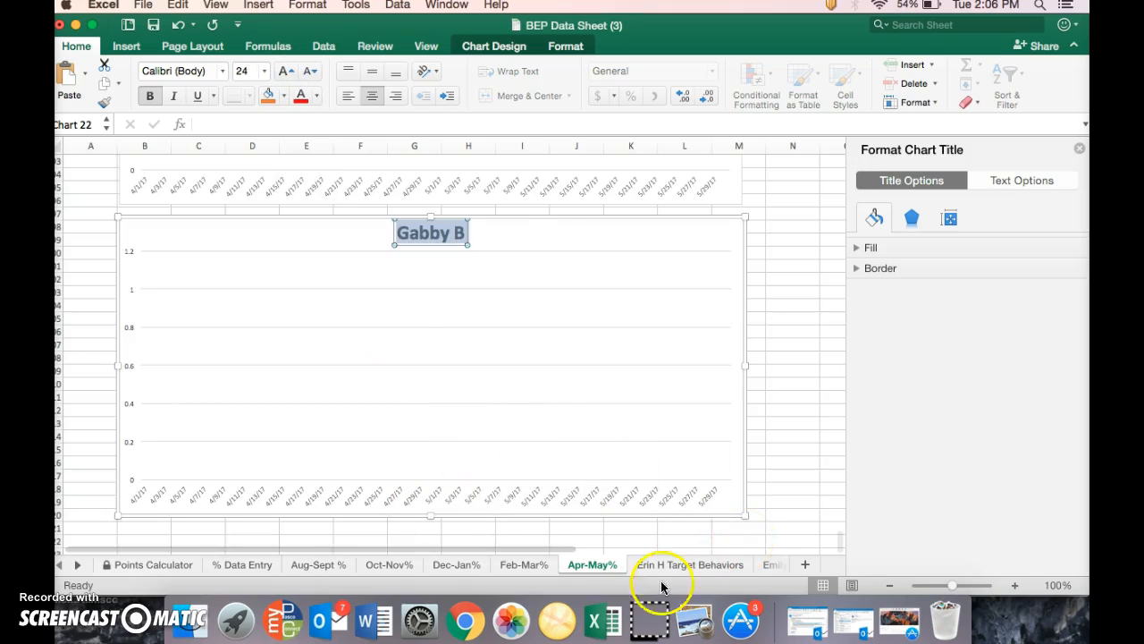
Add a new blank worksheet and move it to the end of the workbook, after the last student's target behaviors sheet
left_click(79, 566)
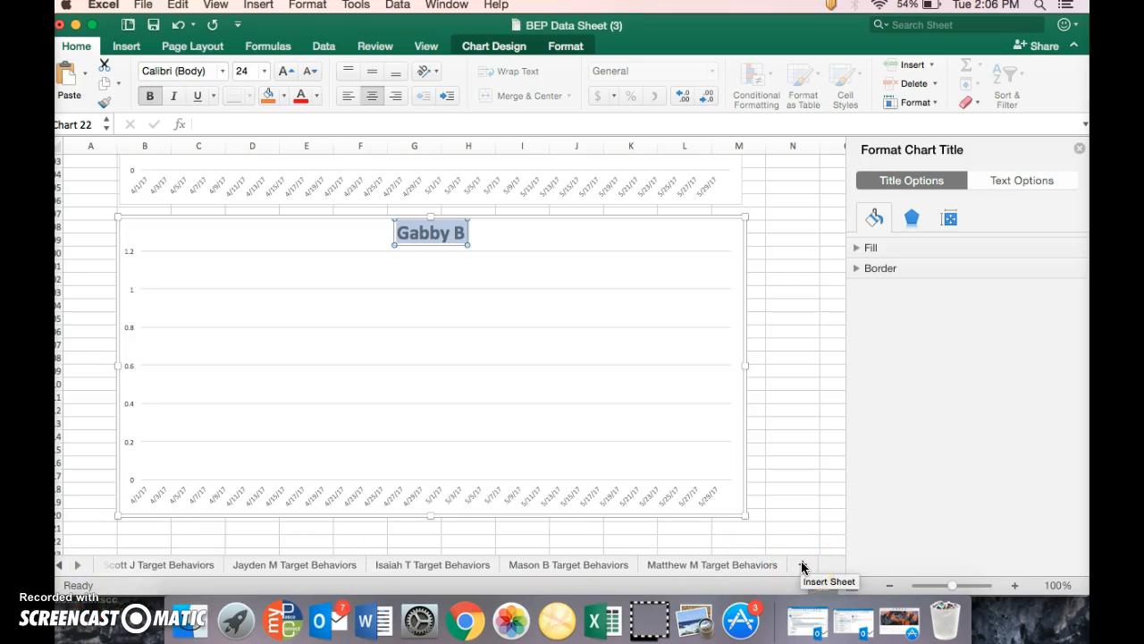
left_click(1080, 148)
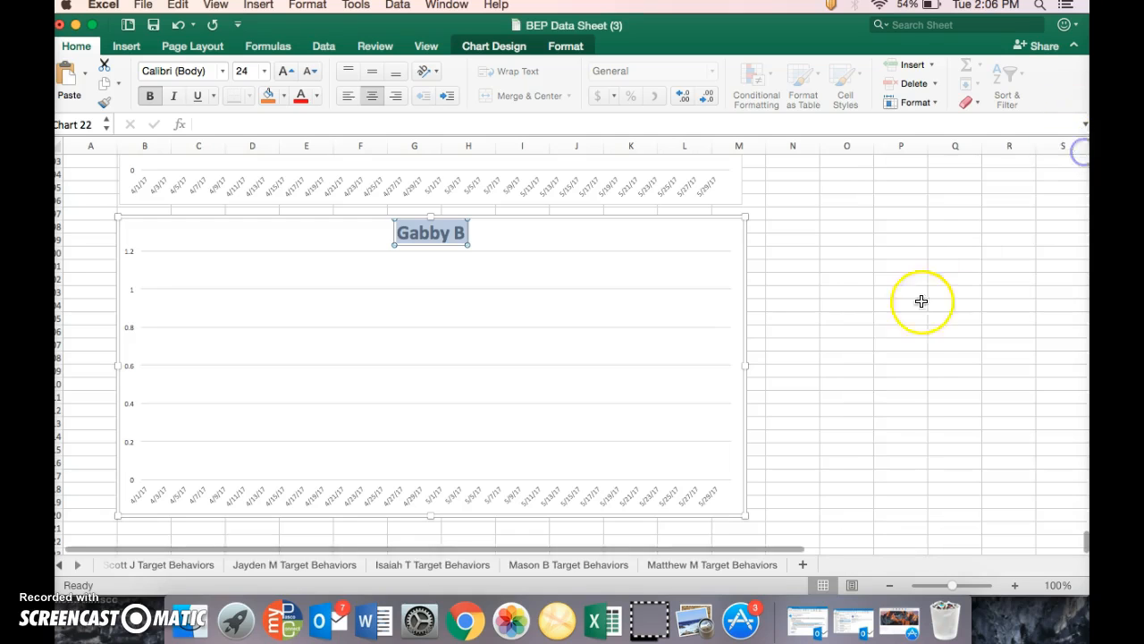
left_click(802, 564)
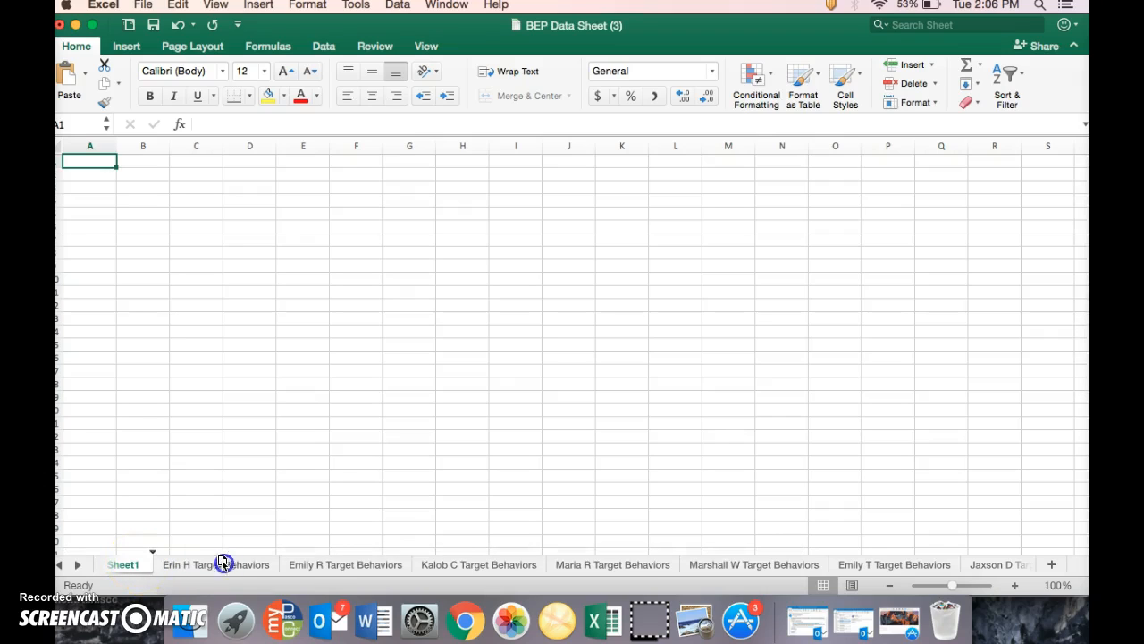
left_click_drag(329, 566, 559, 551)
mouse_move(1003, 567)
left_mouse_down()
mouse_move(1041, 570)
mouse_move(900, 562)
mouse_move(930, 559)
left_mouse_up()
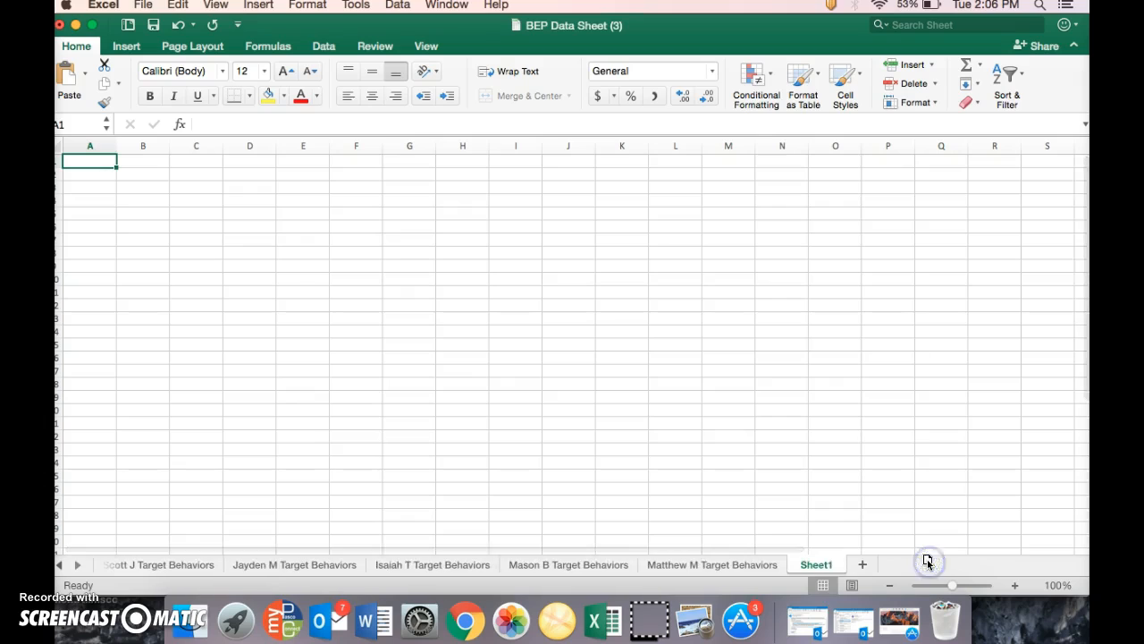
Rename the new sheet with the new student's name followed by "Target Behavior"
double_click(813, 564)
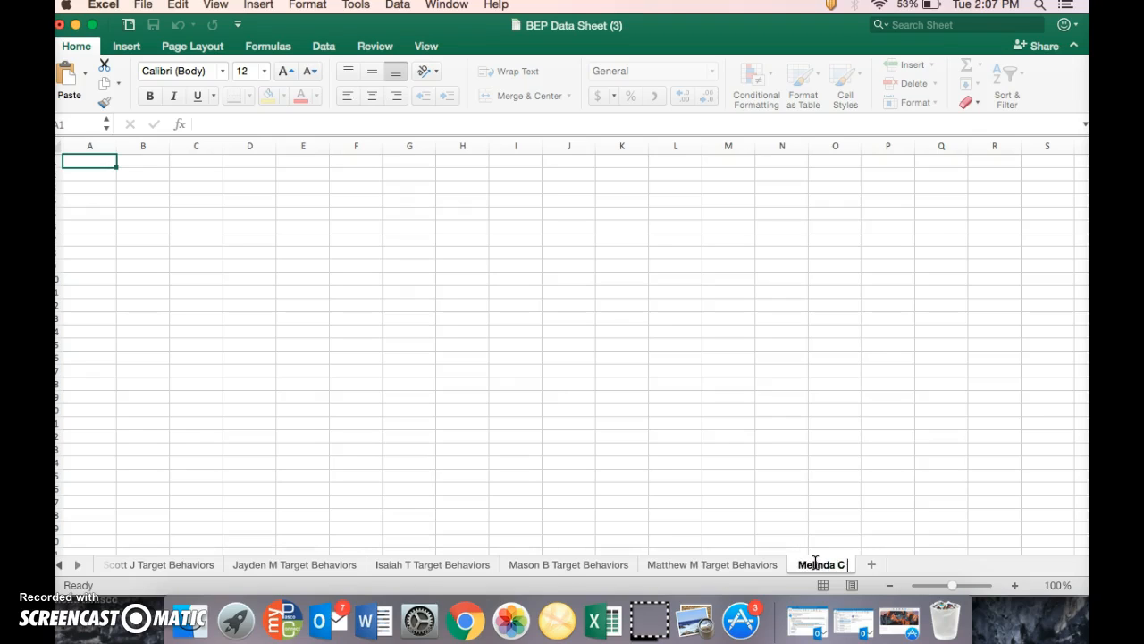
type("Melinda C Target")
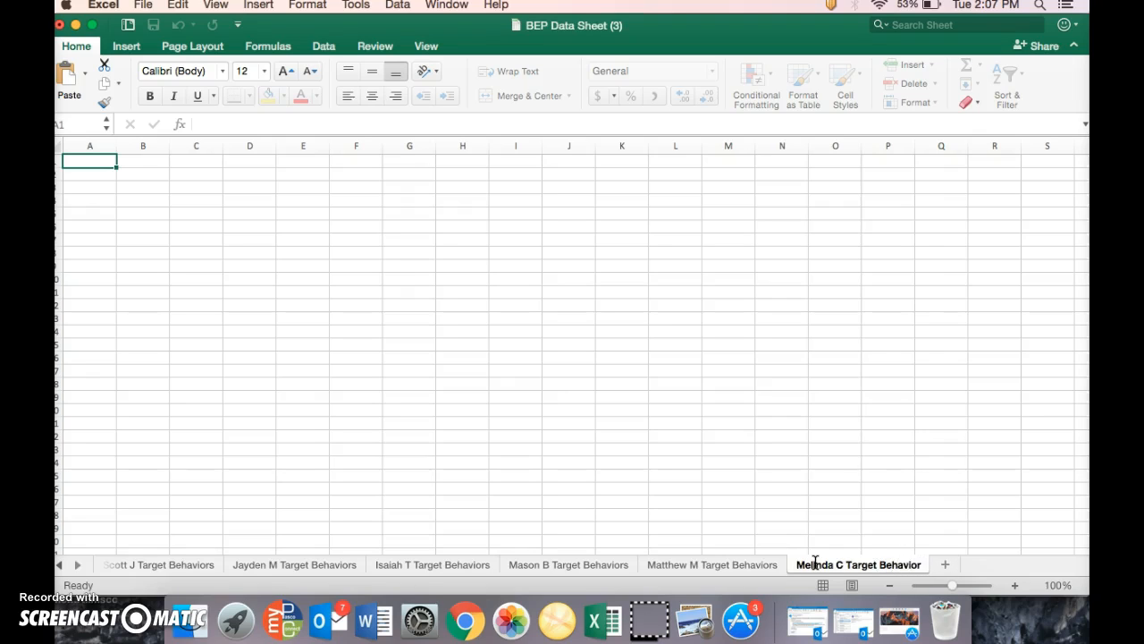
type(" Behavior")
left_click(636, 465)
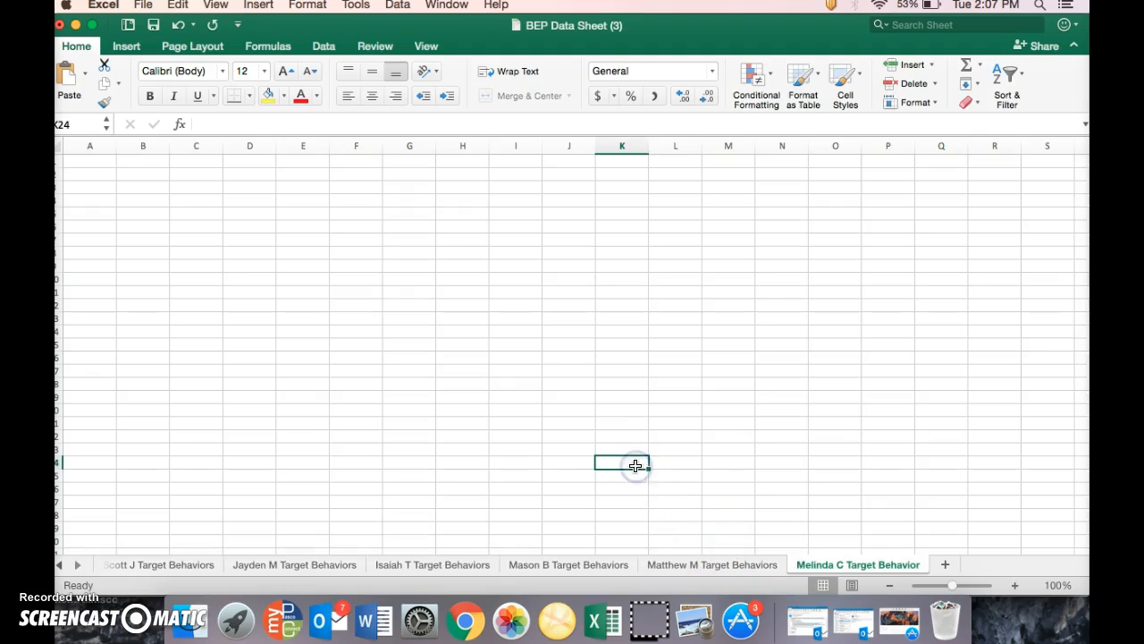
Compare the target behavior column headings on the other students' Target Behaviors sheets
left_click(691, 565)
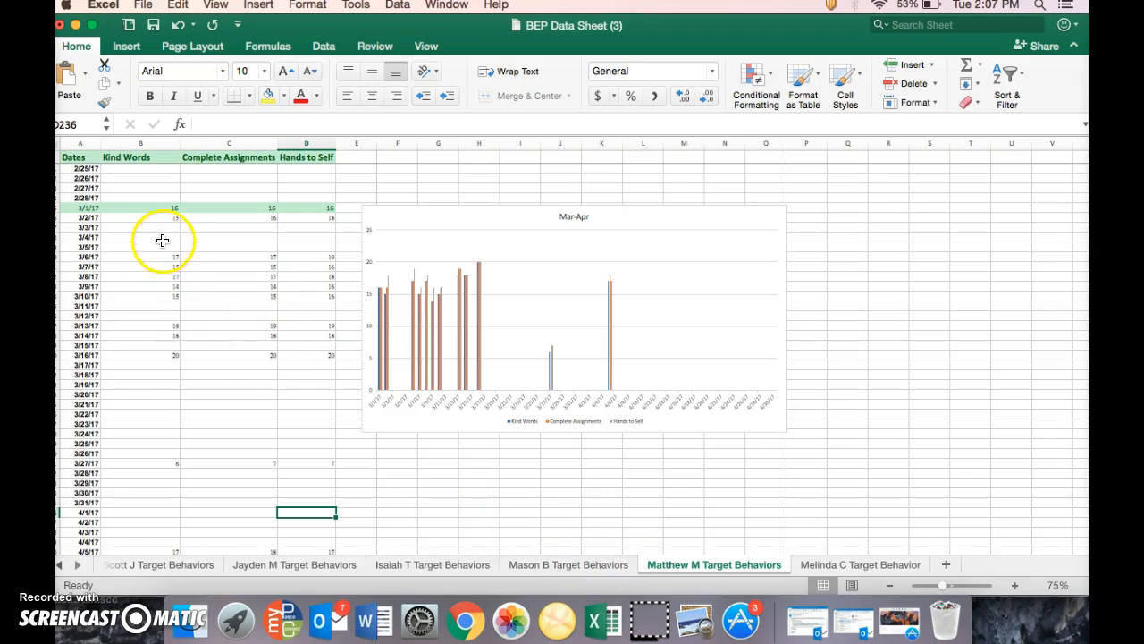
left_click(557, 567)
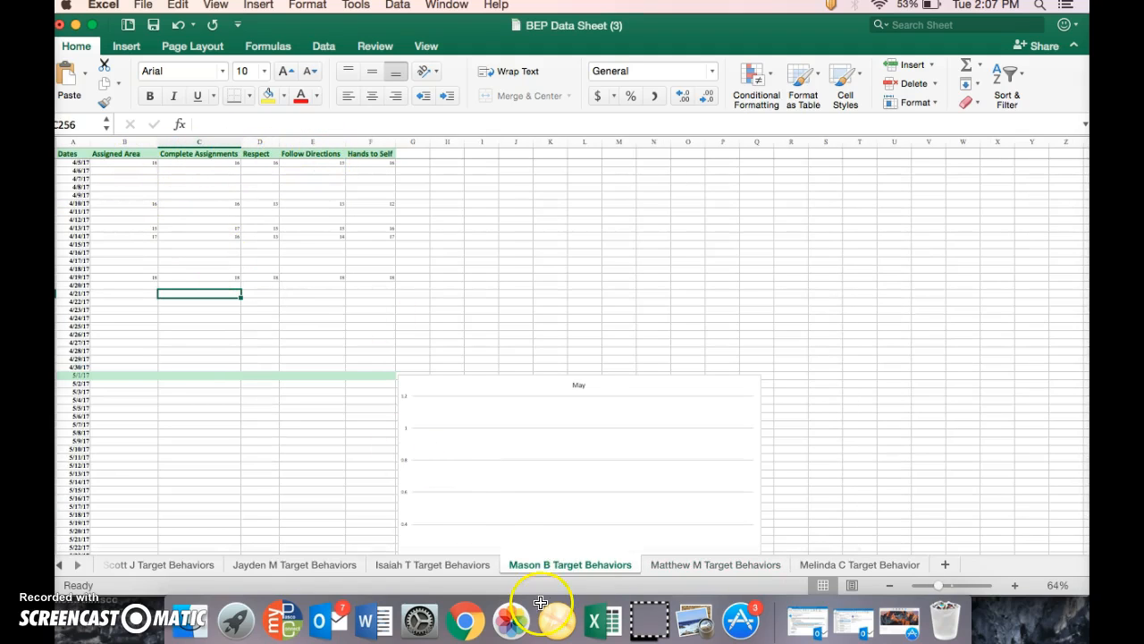
left_click(462, 565)
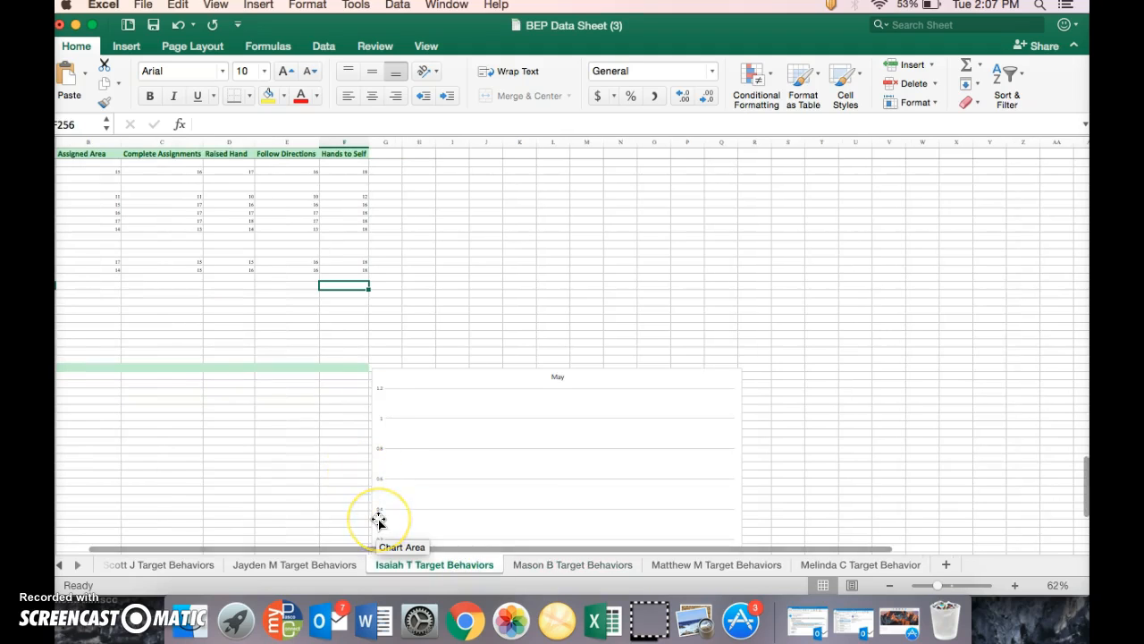
left_click(321, 567)
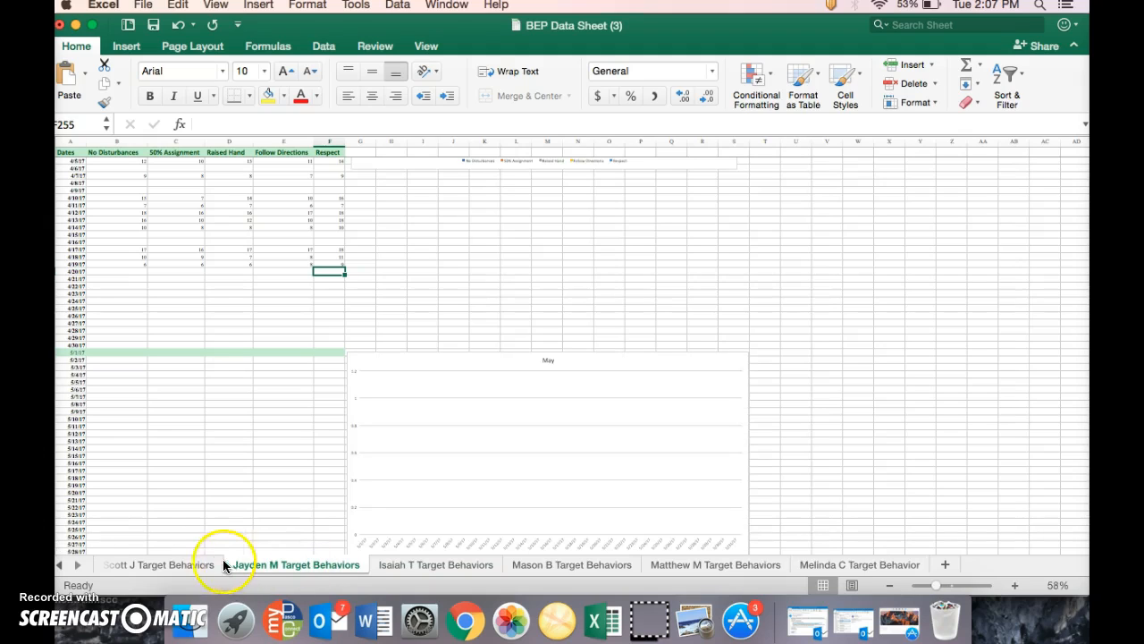
left_click(193, 565)
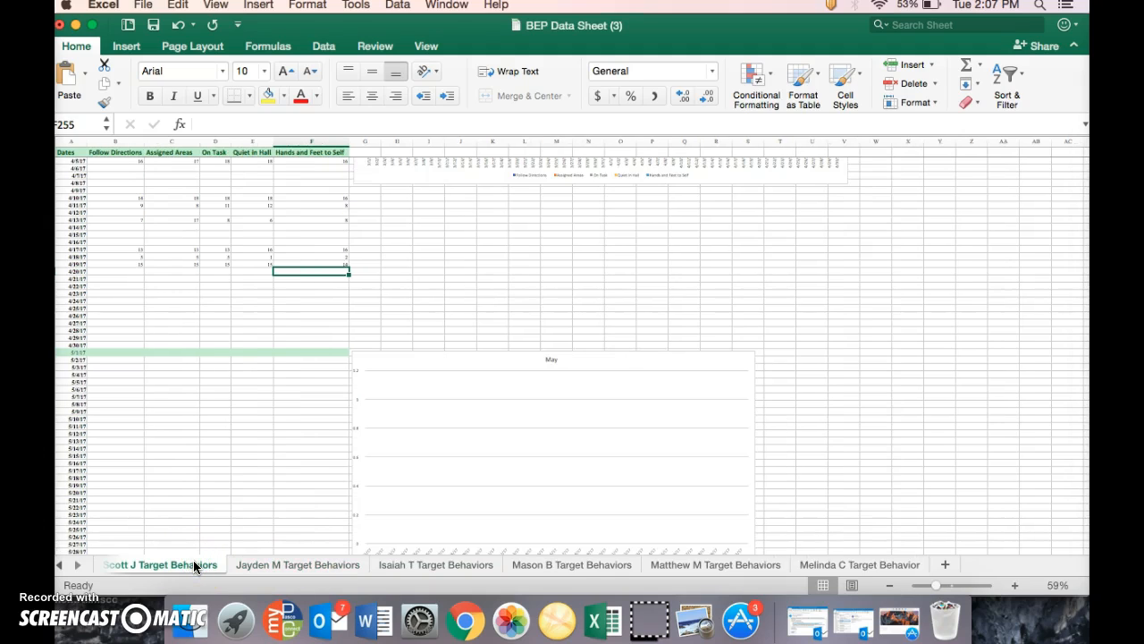
Copy columns A to F from the sheet headed Assigned Area, Complete Assignments and Respect, and paste them at A1 of the new student's sheet
left_click(593, 563)
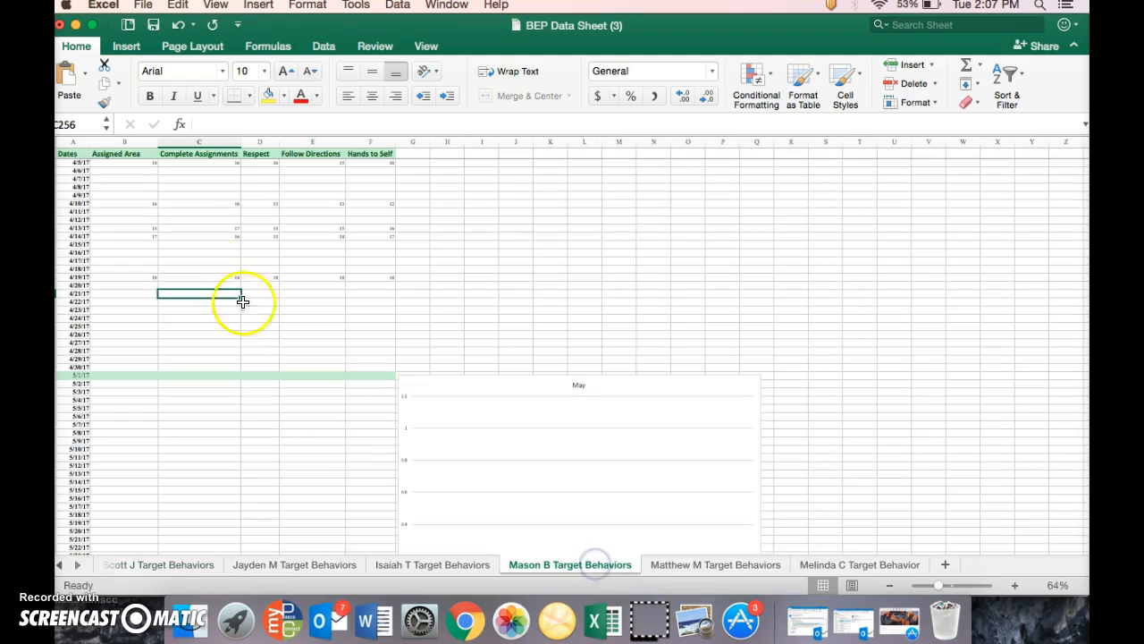
left_click_drag(72, 142, 366, 144)
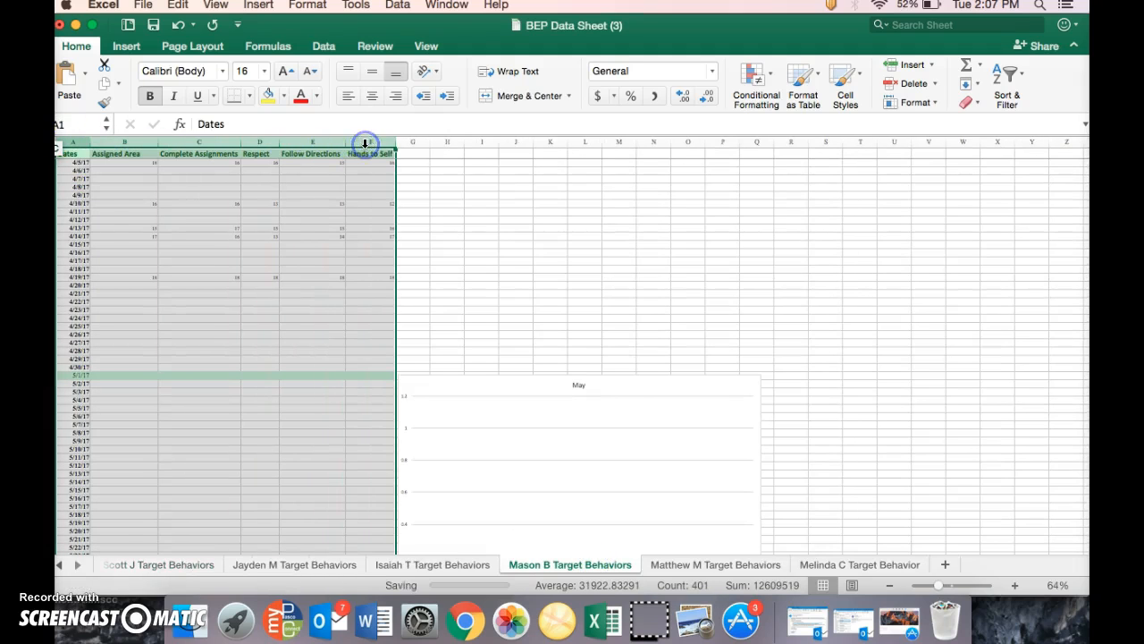
right_click(365, 144)
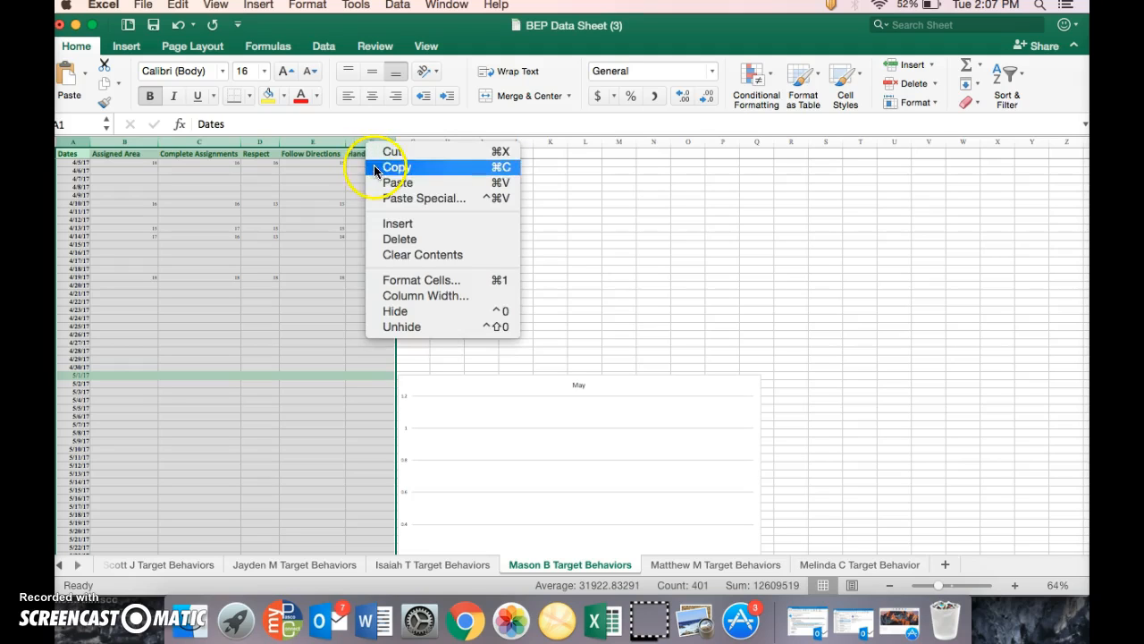
left_click(386, 167)
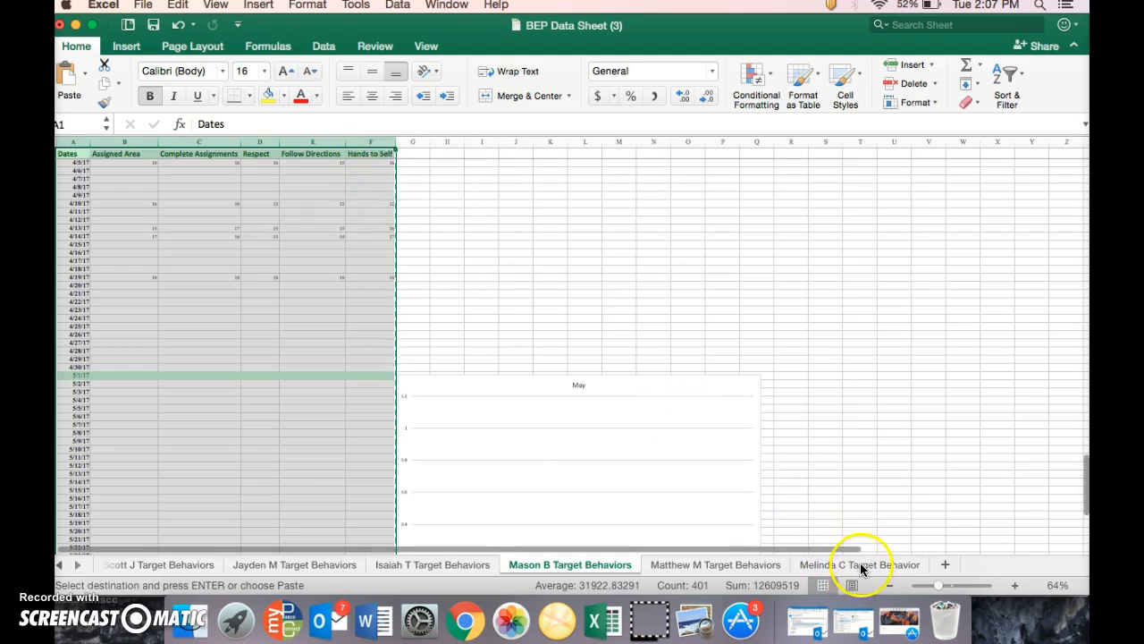
left_click(856, 565)
left_click(82, 161)
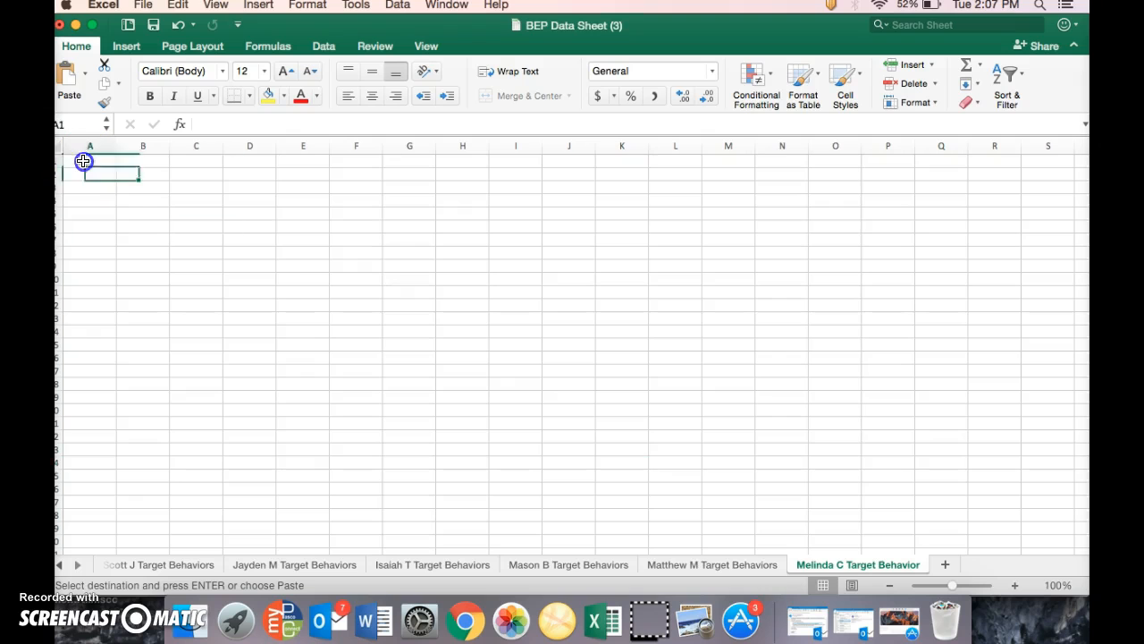
right_click(84, 160)
left_click(108, 204)
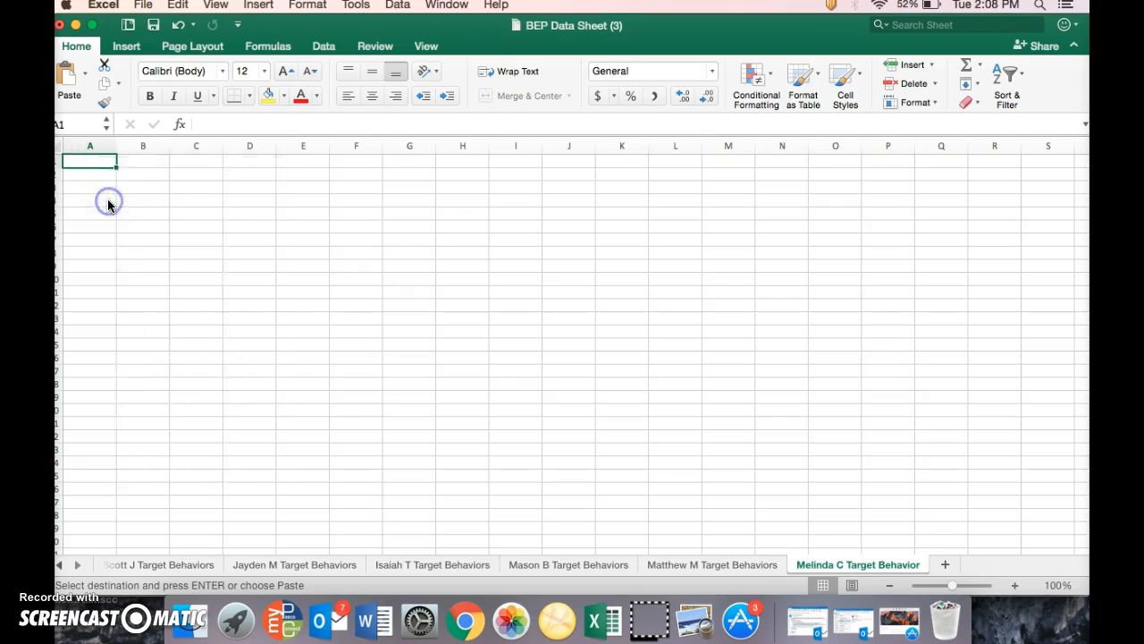
Clear the other student's copied scores from columns B to F, starting at the 3/2/17 row
scroll(195, 256, "down", 20)
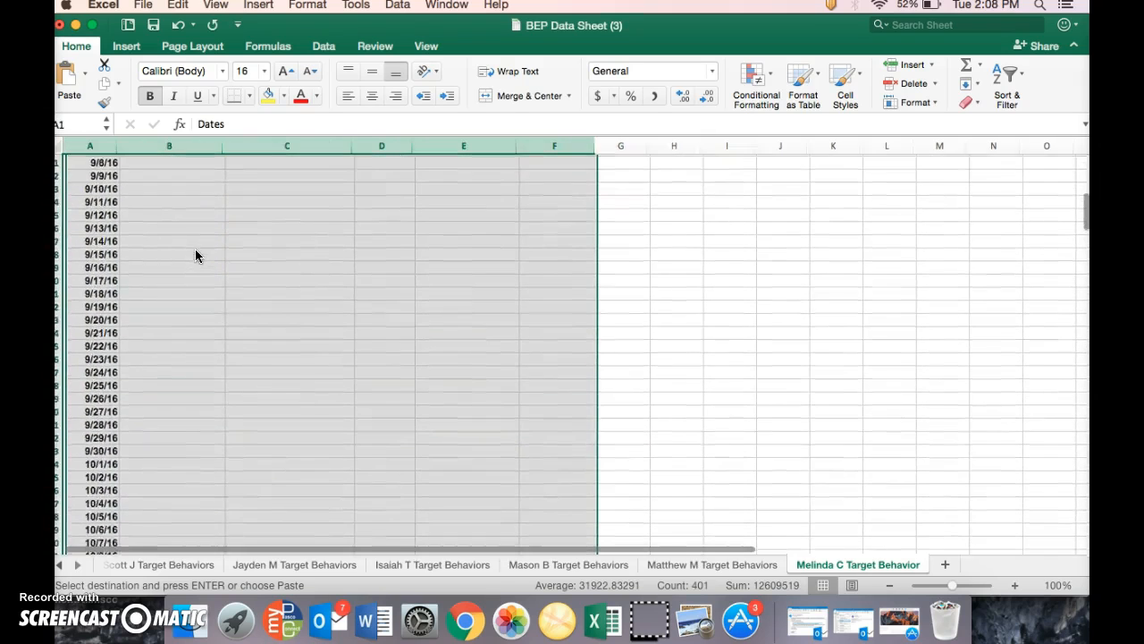
scroll(196, 256, "down", 20)
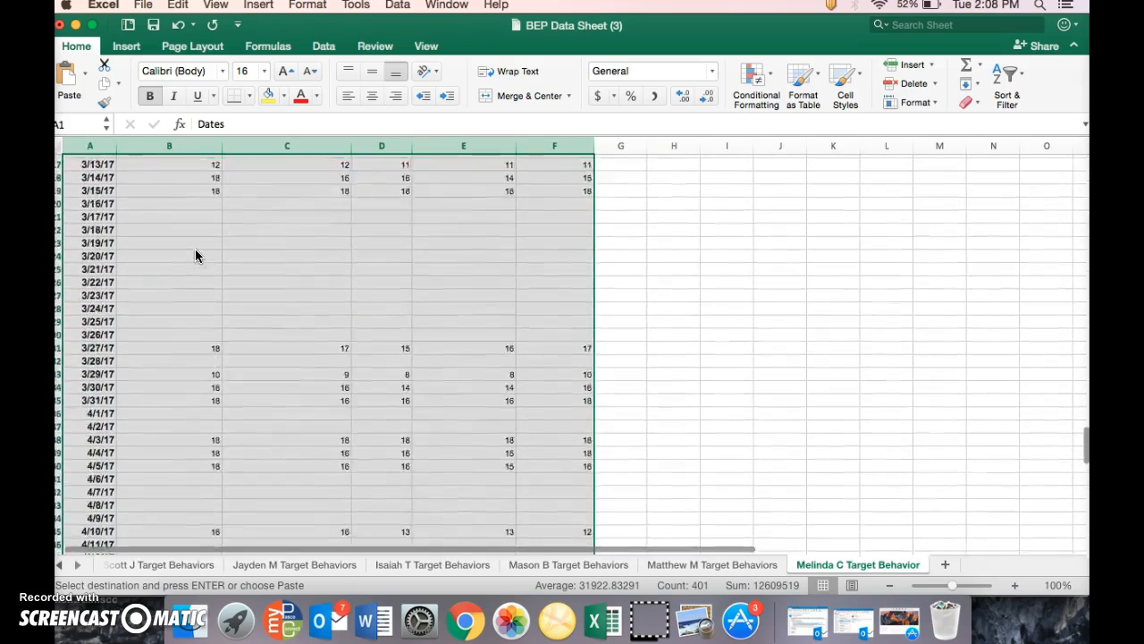
scroll(196, 255, "up", 6)
scroll(195, 256, "up", 3)
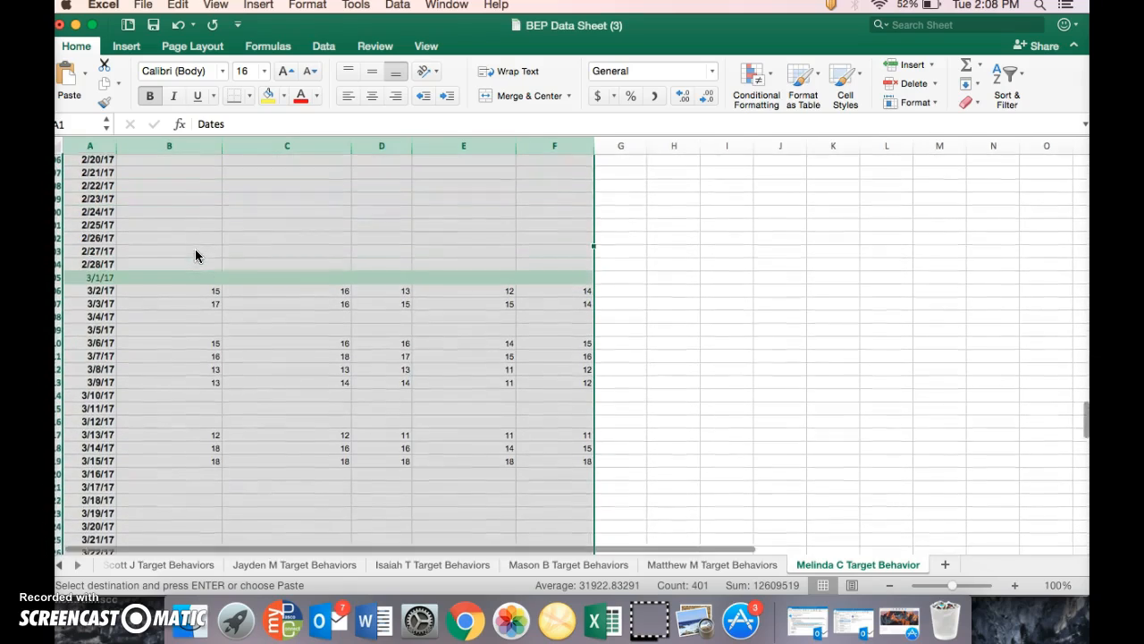
left_click_drag(174, 293, 532, 390)
key("Delete")
Set the behavior headings to Assigned Area, Respect, Complete Work and Follow Directions, removing the Hands to Self column
scroll(533, 391, "up", 20)
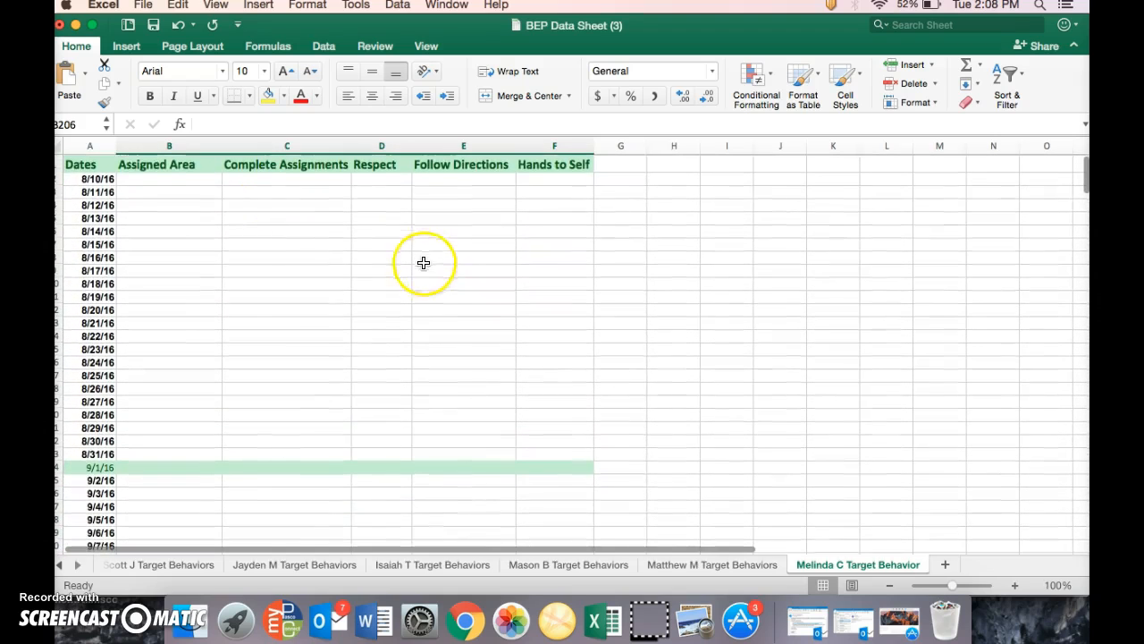
left_click(170, 166)
double_click(170, 163)
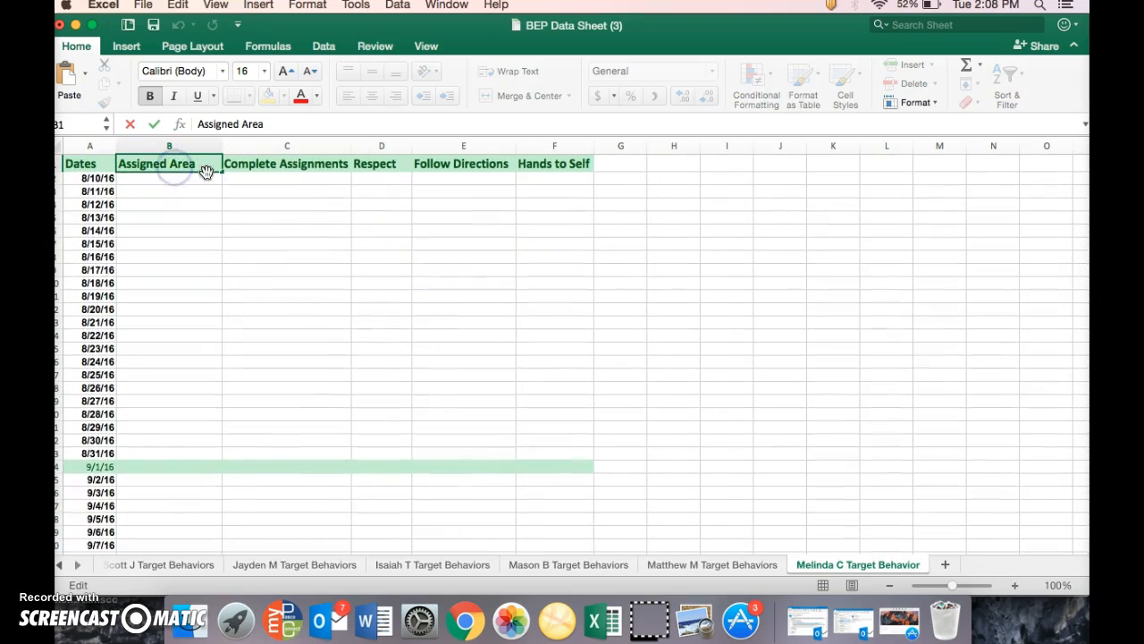
left_click_drag(195, 165, 113, 164)
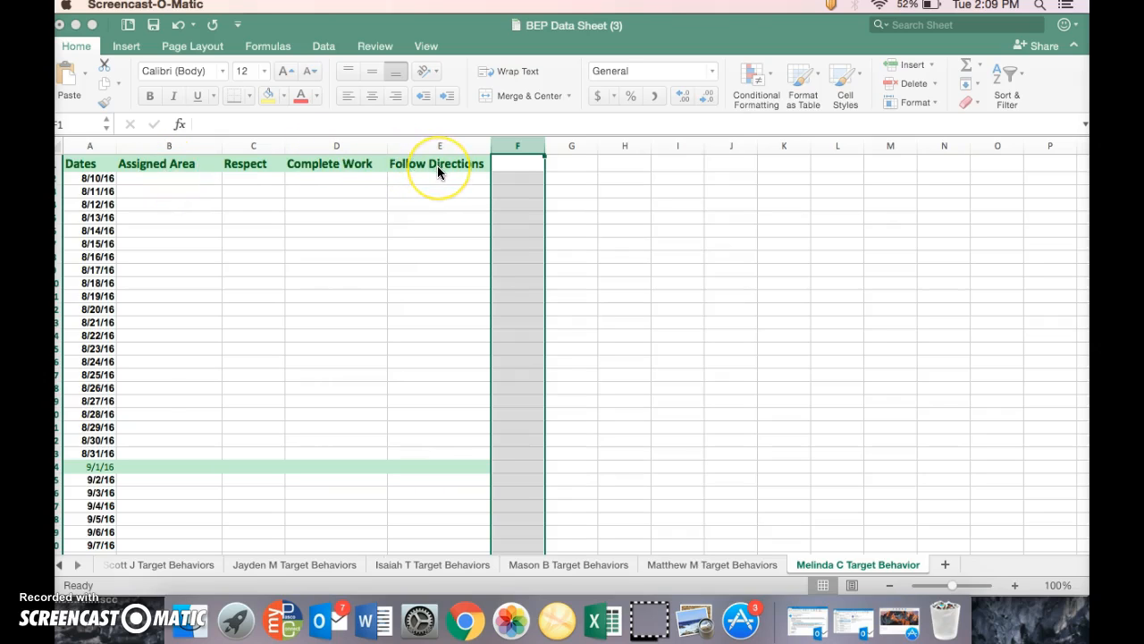
Zoom the sheet out to 58% and review the date rows down to March and April 2017
left_click(458, 303)
scroll(458, 303, "down", 5)
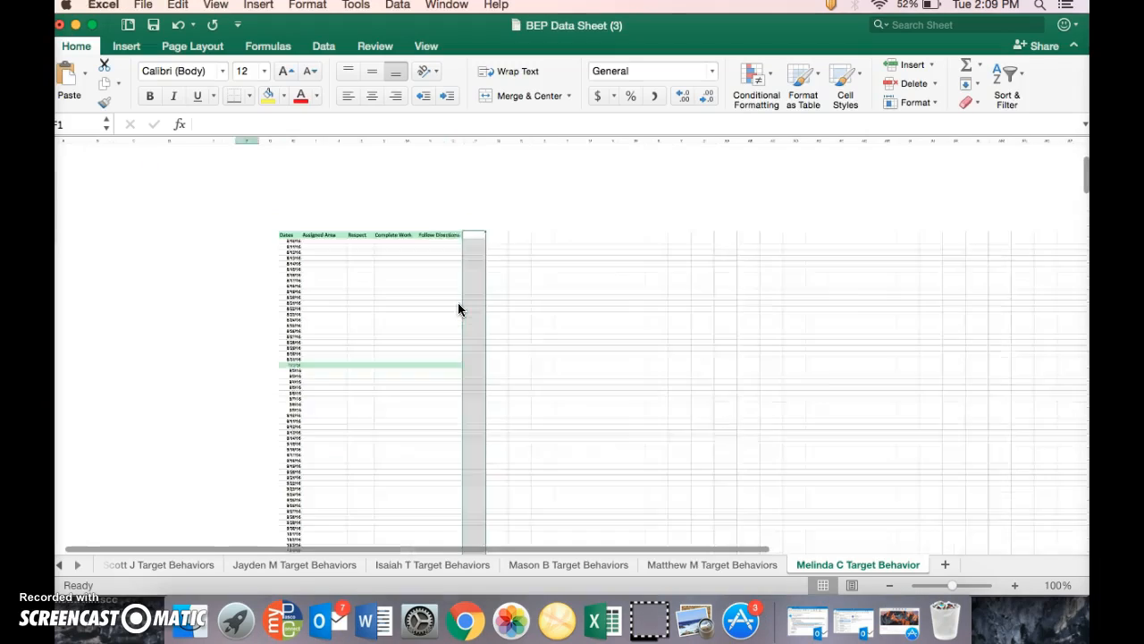
scroll(457, 304, "up", 5)
scroll(458, 304, "down", 5)
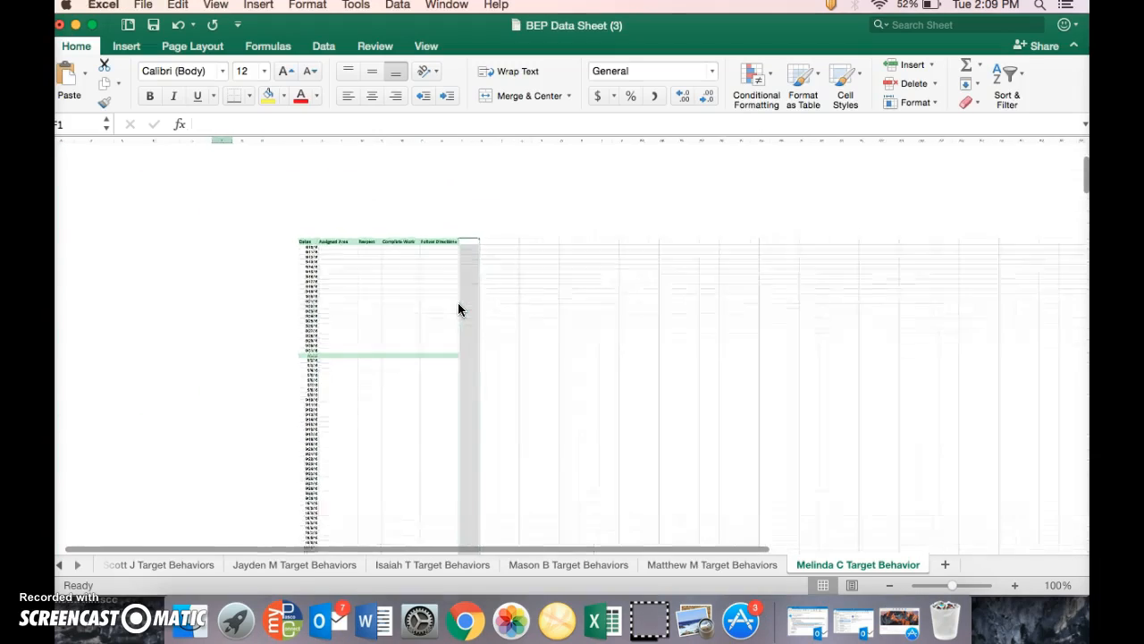
scroll(458, 304, "up", 3)
scroll(458, 309, "down", 3)
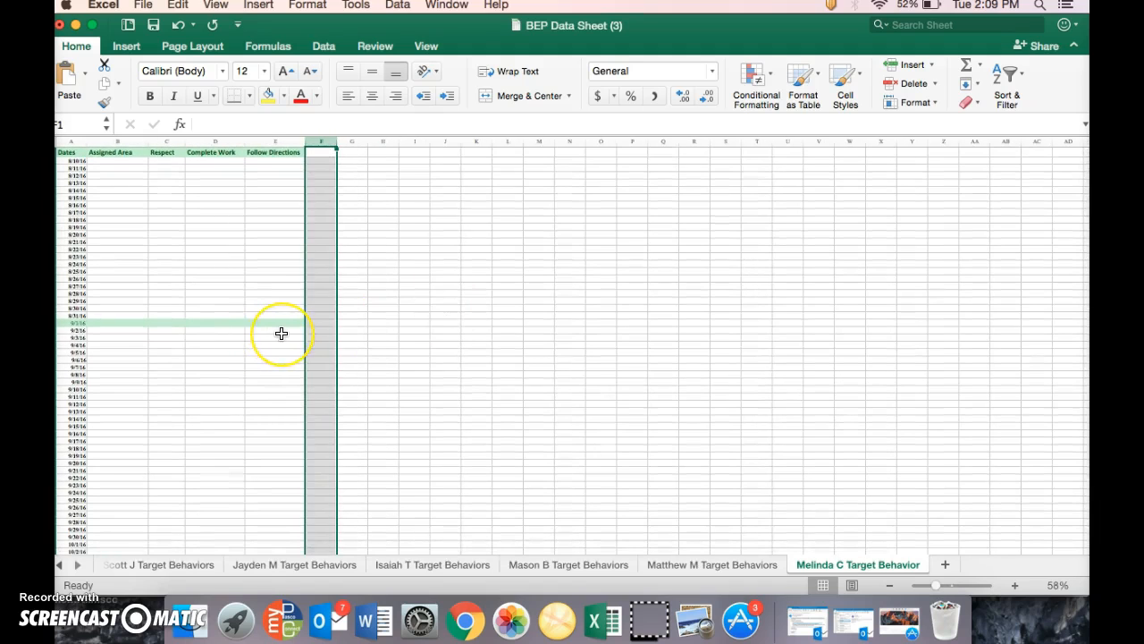
scroll(281, 331, "down", 5)
scroll(280, 333, "down", 15)
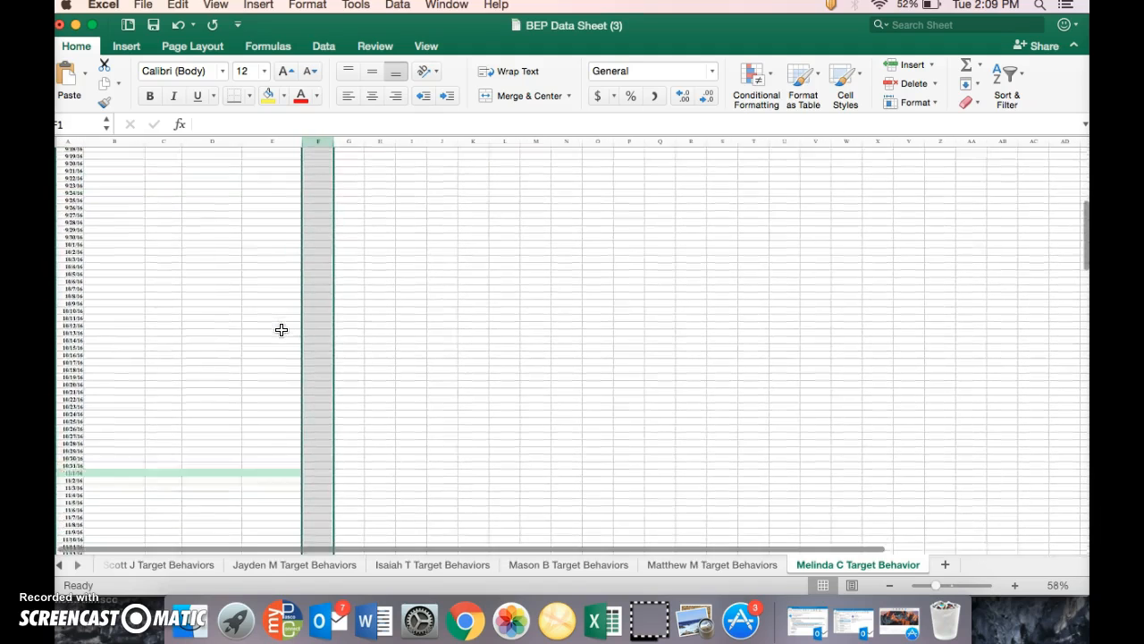
scroll(281, 330, "down", 20)
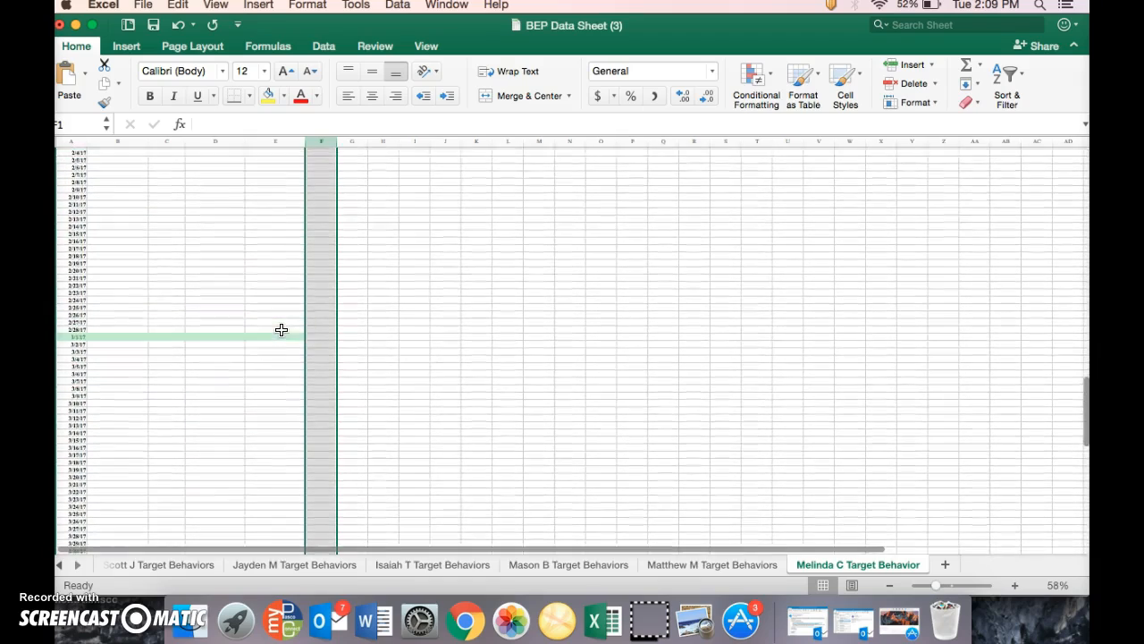
scroll(281, 330, "down", 5)
scroll(281, 330, "up", 6)
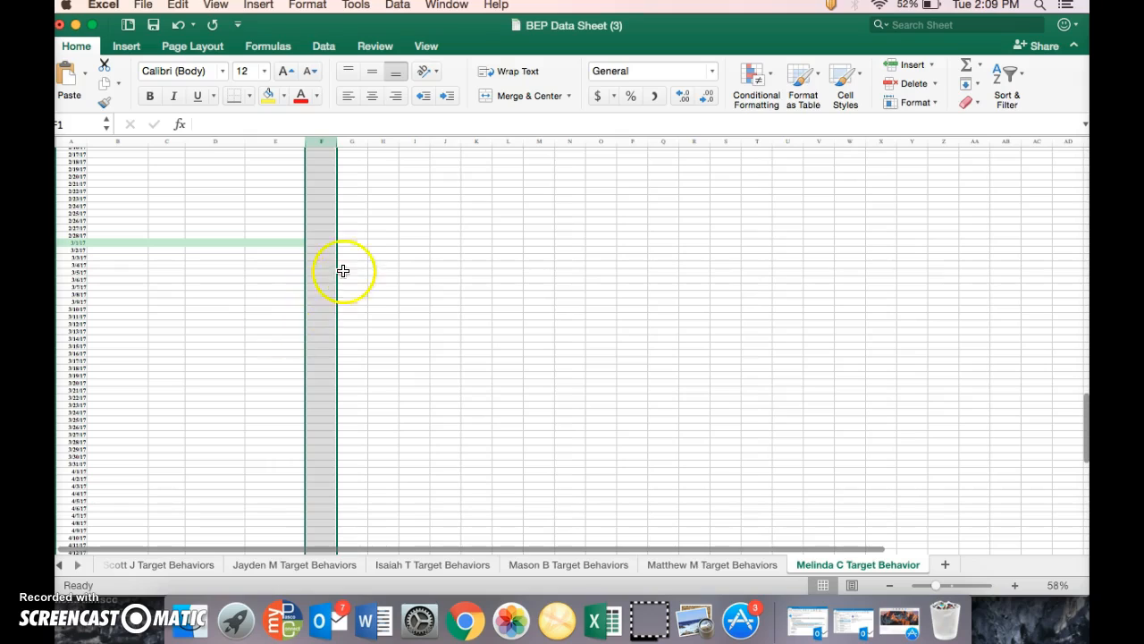
Insert a clustered column chart beside the March and April 2017 dates, starting at column F near 3/1/17, and enlarge it to about column S
left_click(353, 249)
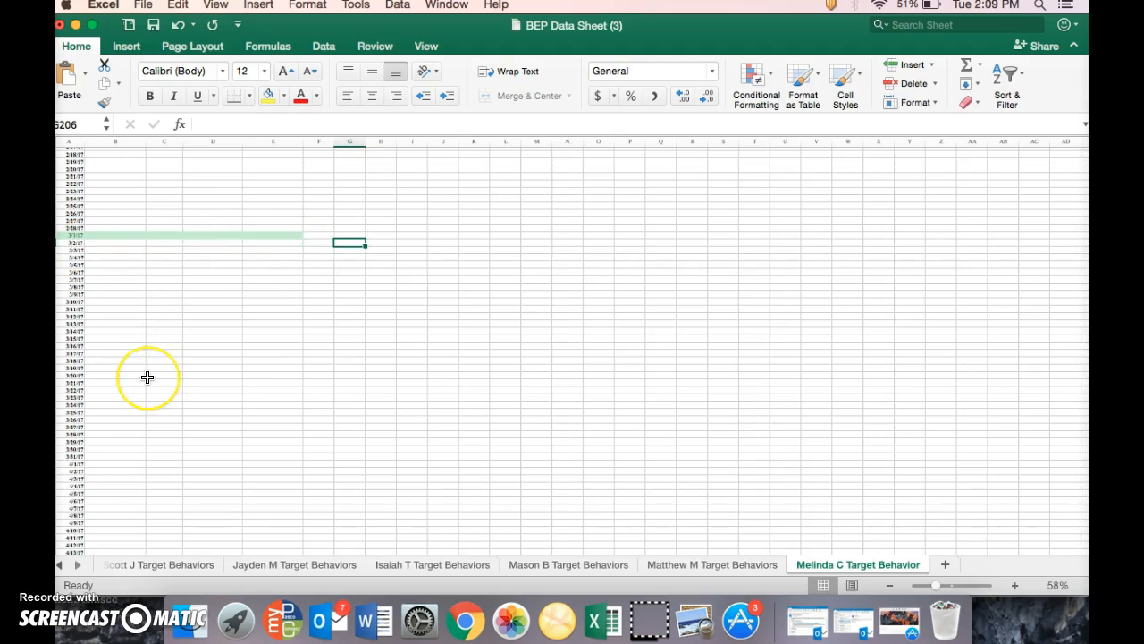
scroll(146, 376, "down", 10)
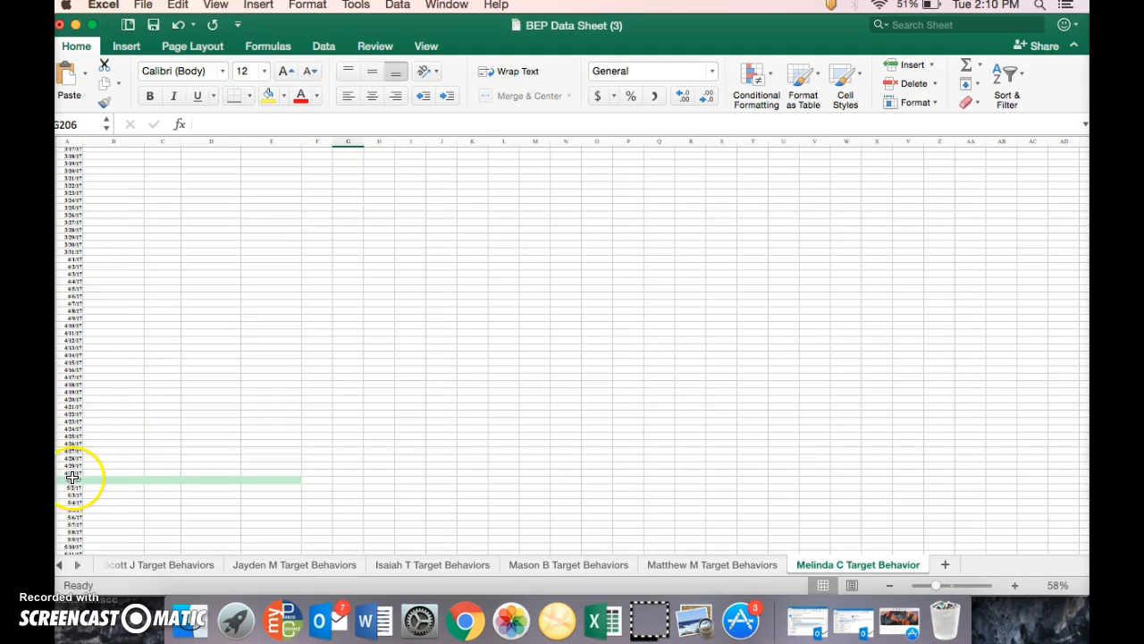
scroll(78, 470, "down", 4)
scroll(79, 471, "up", 12)
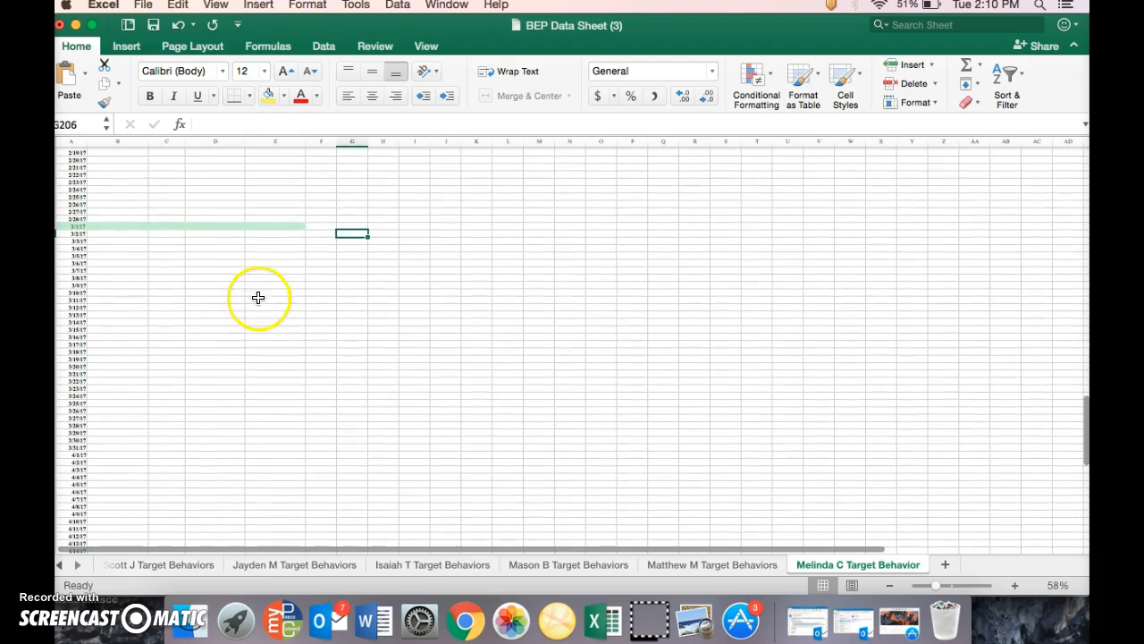
left_click(325, 232)
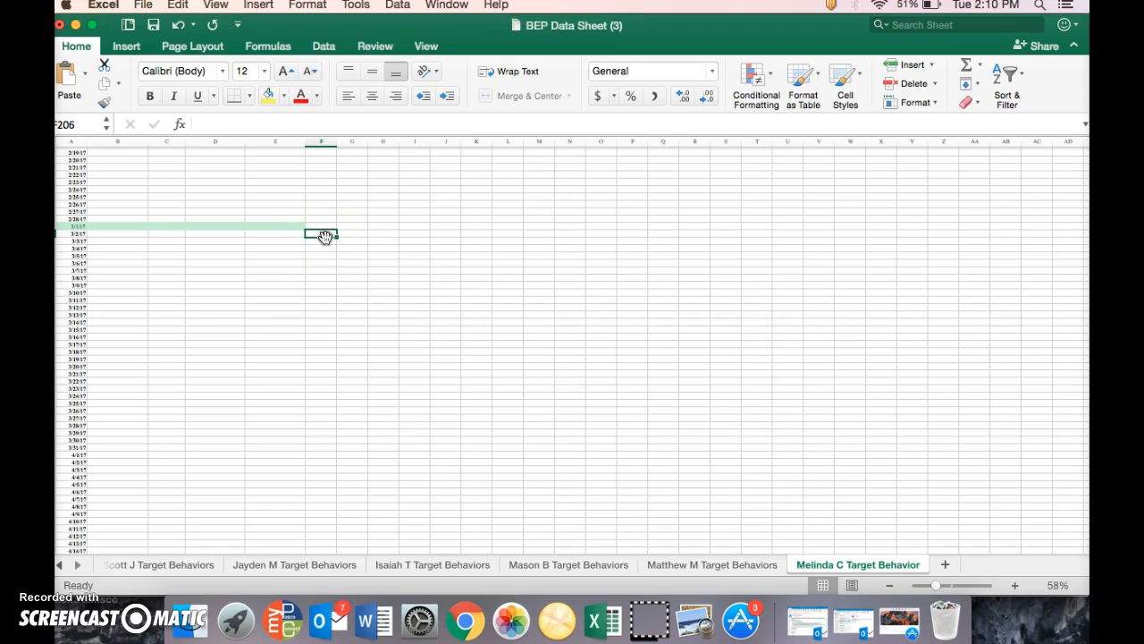
left_click(128, 47)
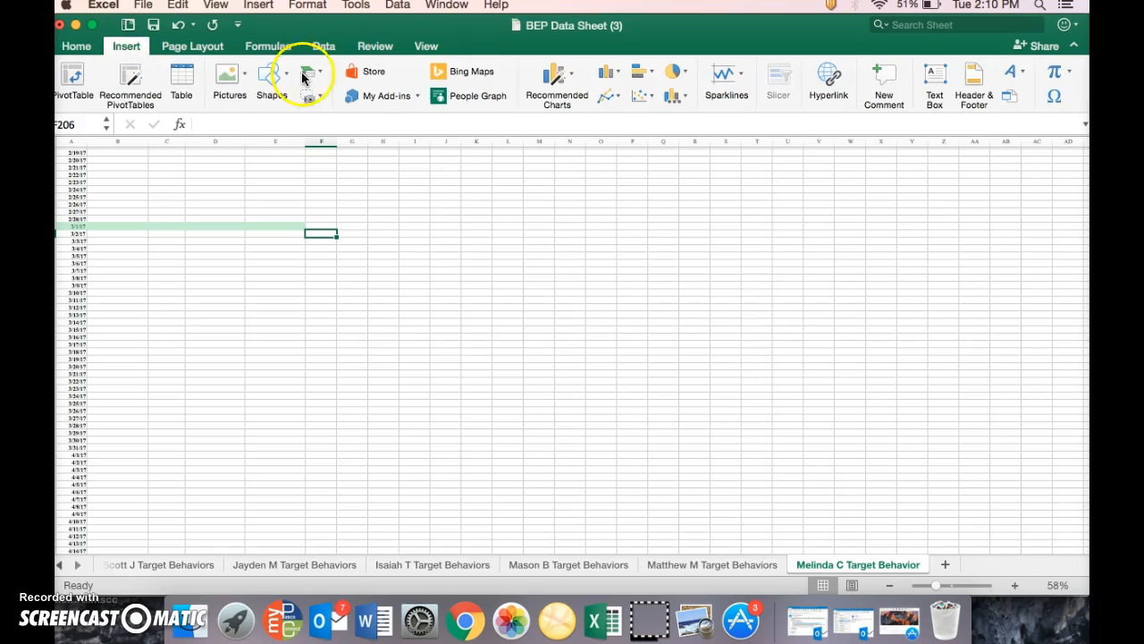
left_click(608, 73)
left_click(633, 127)
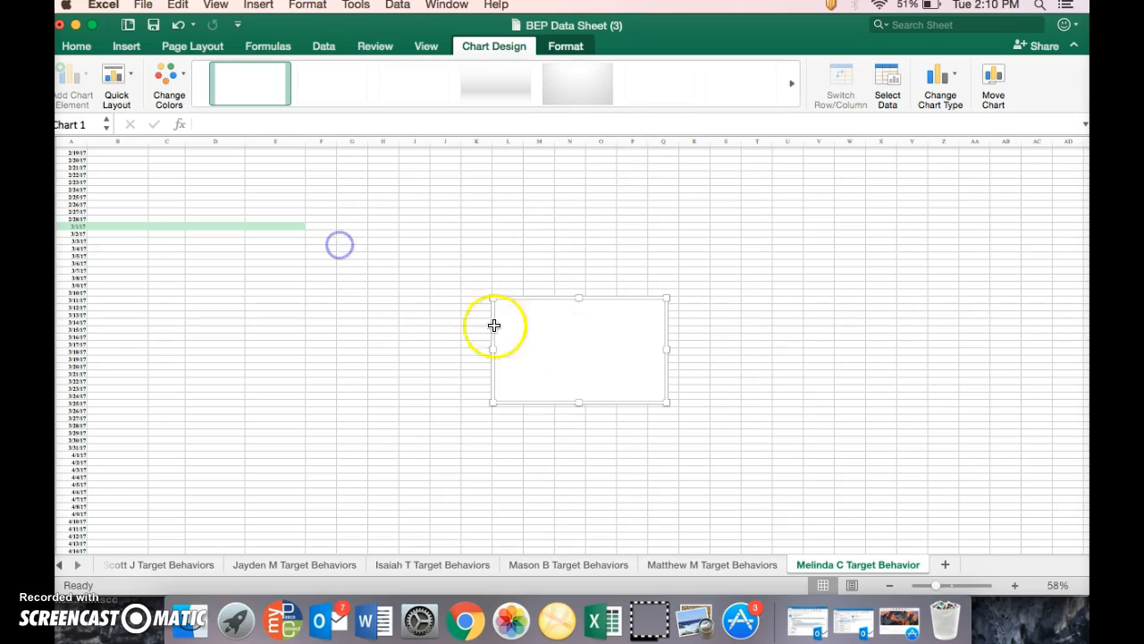
left_click_drag(539, 348, 354, 271)
left_click_drag(480, 328, 748, 464)
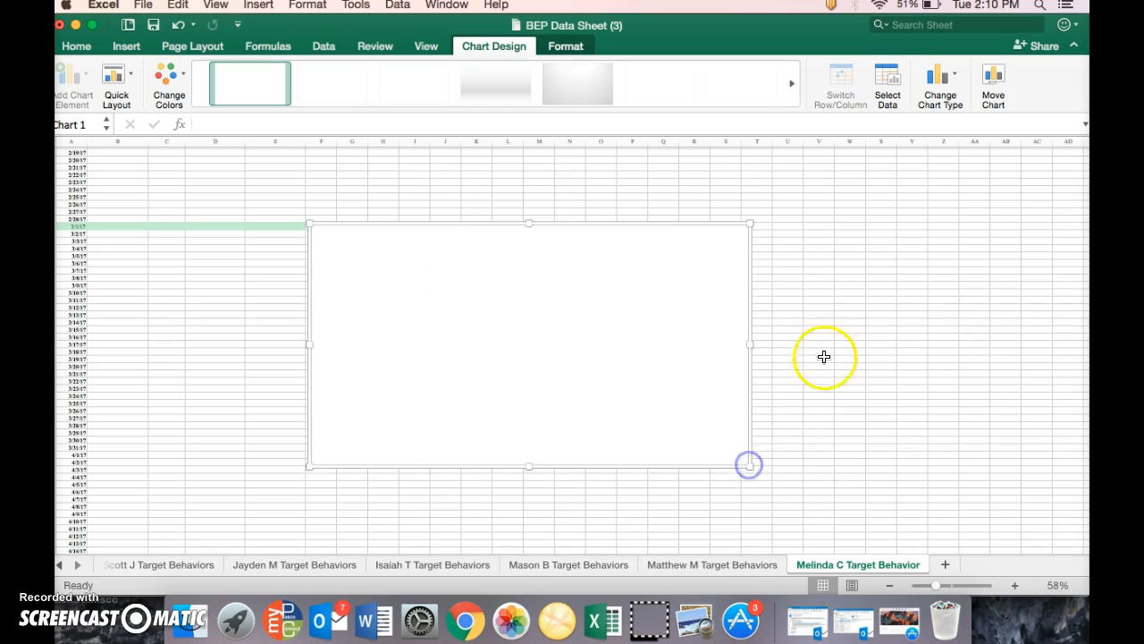
Set the new chart's data range to A205:E265, covering the March and April 2017 dates and all four behavior columns
left_click(887, 78)
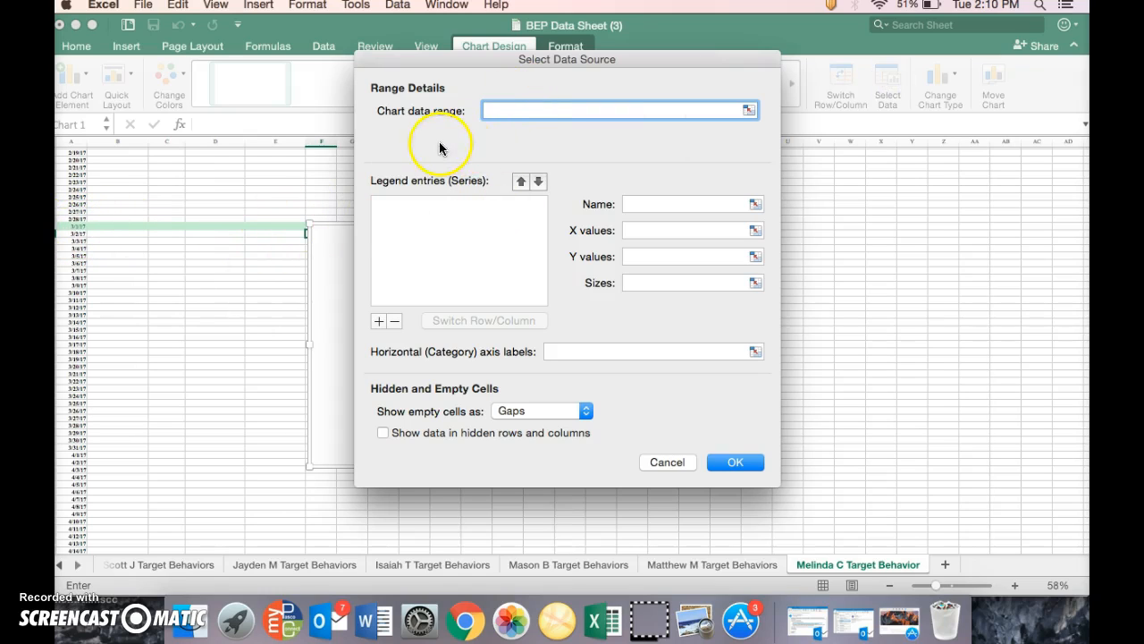
left_click(70, 226)
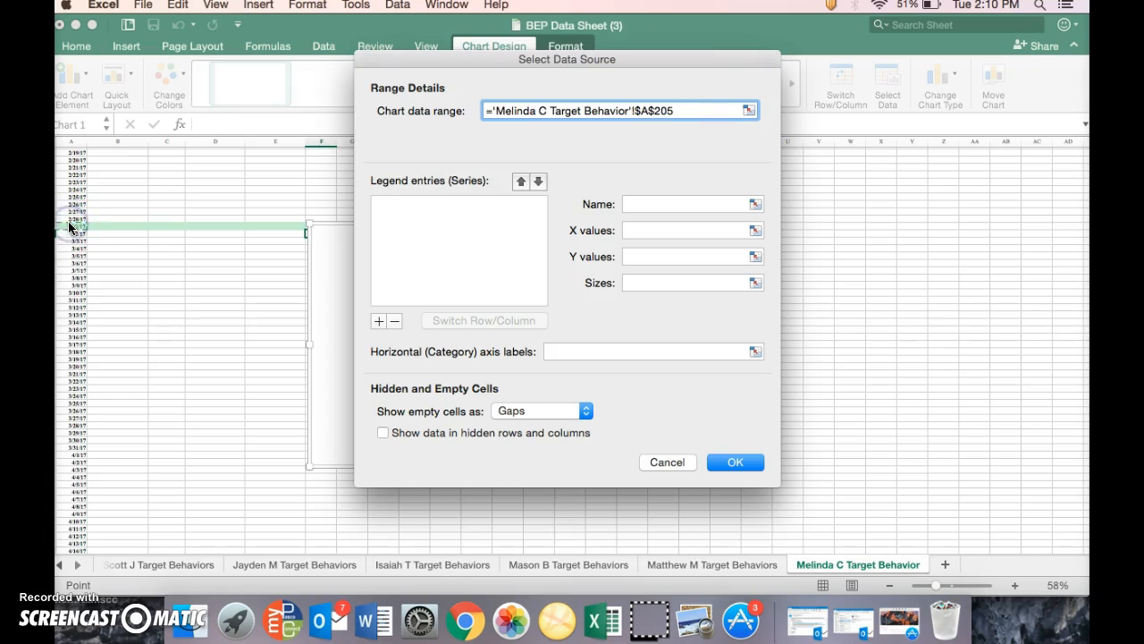
left_click_drag(71, 230, 283, 517)
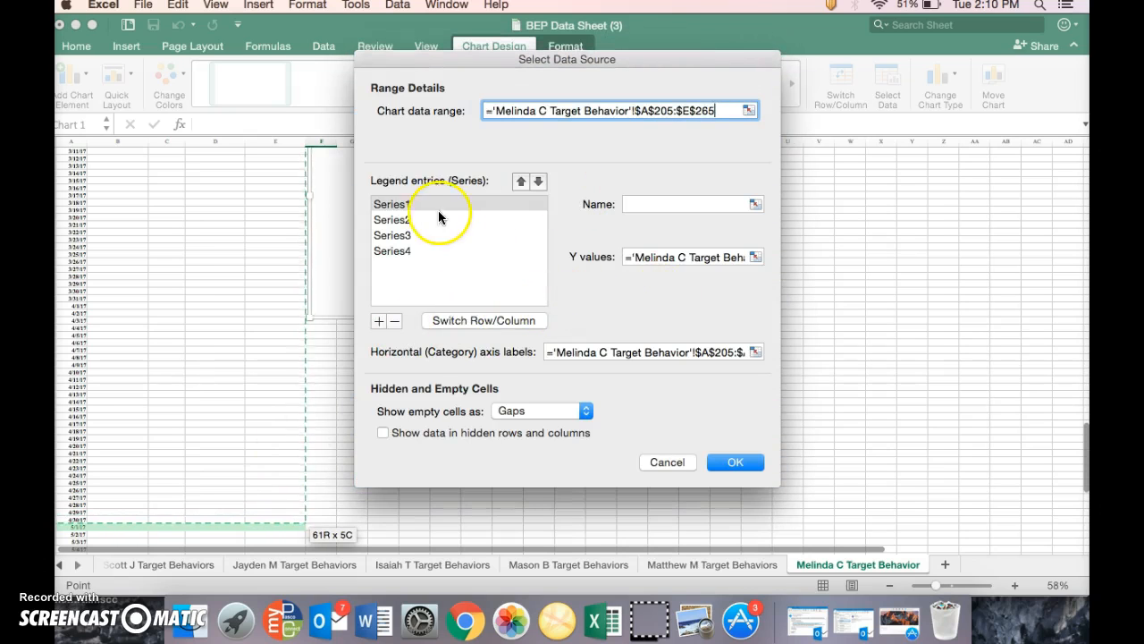
Name the chart's four series Assigned Area, Respect, Complete Work and Follow Directions, and apply the data source settings
left_click(394, 205)
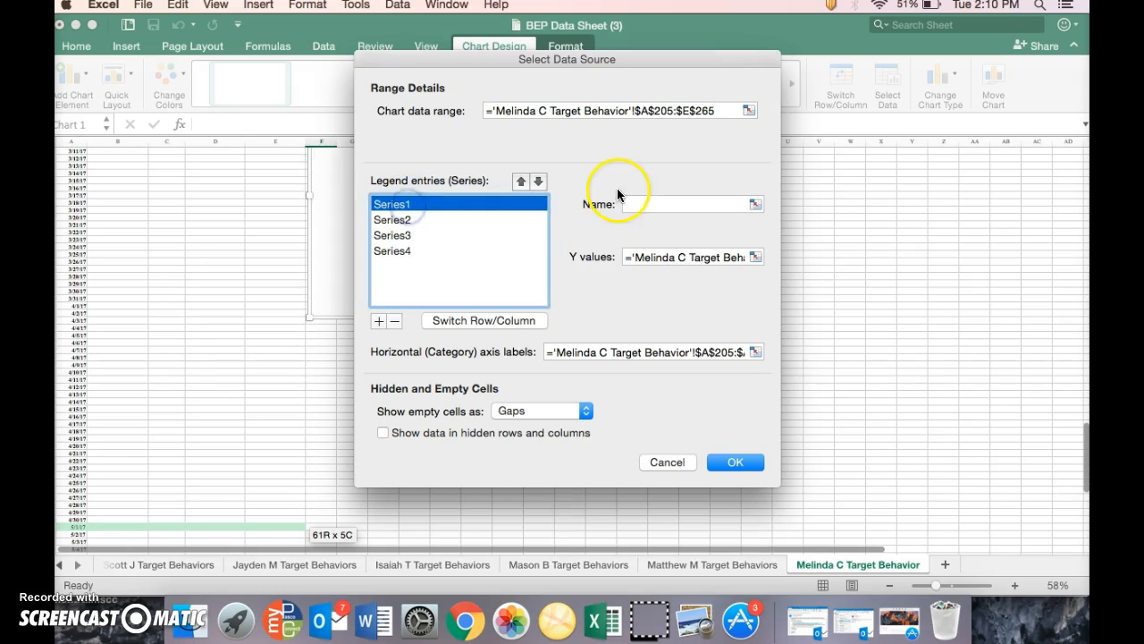
left_click(657, 205)
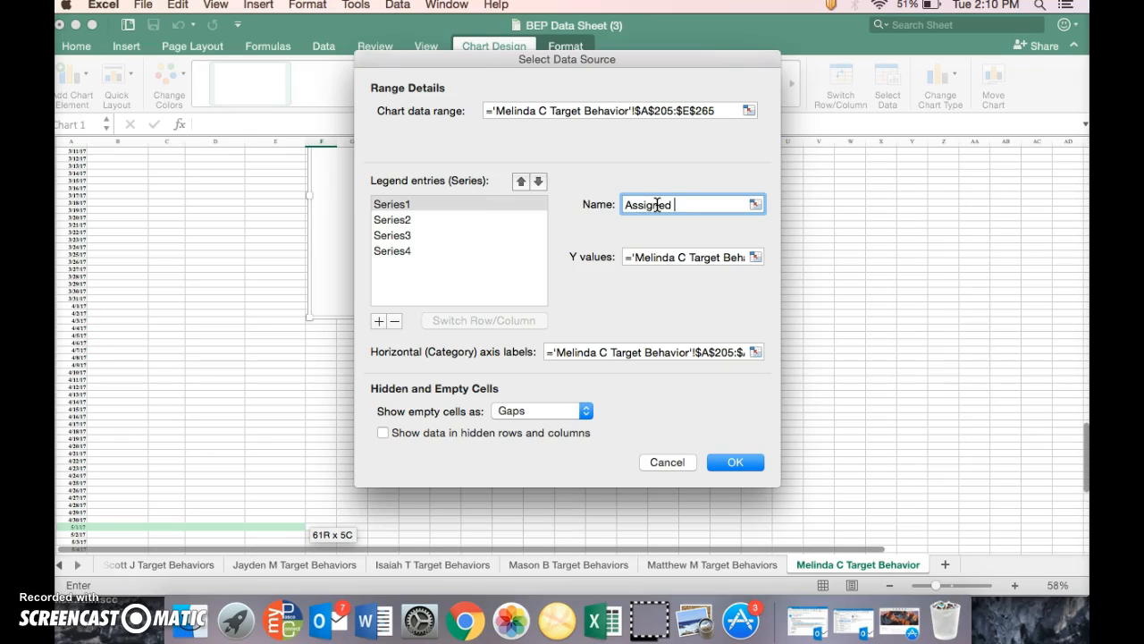
left_click(413, 219)
left_click(652, 206)
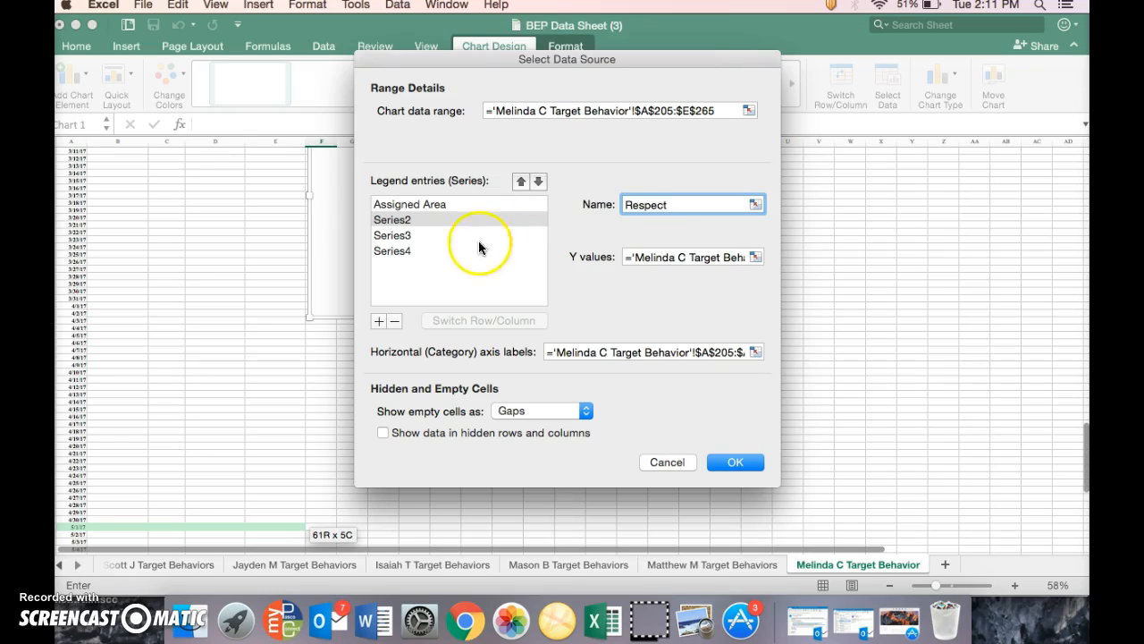
left_click(422, 235)
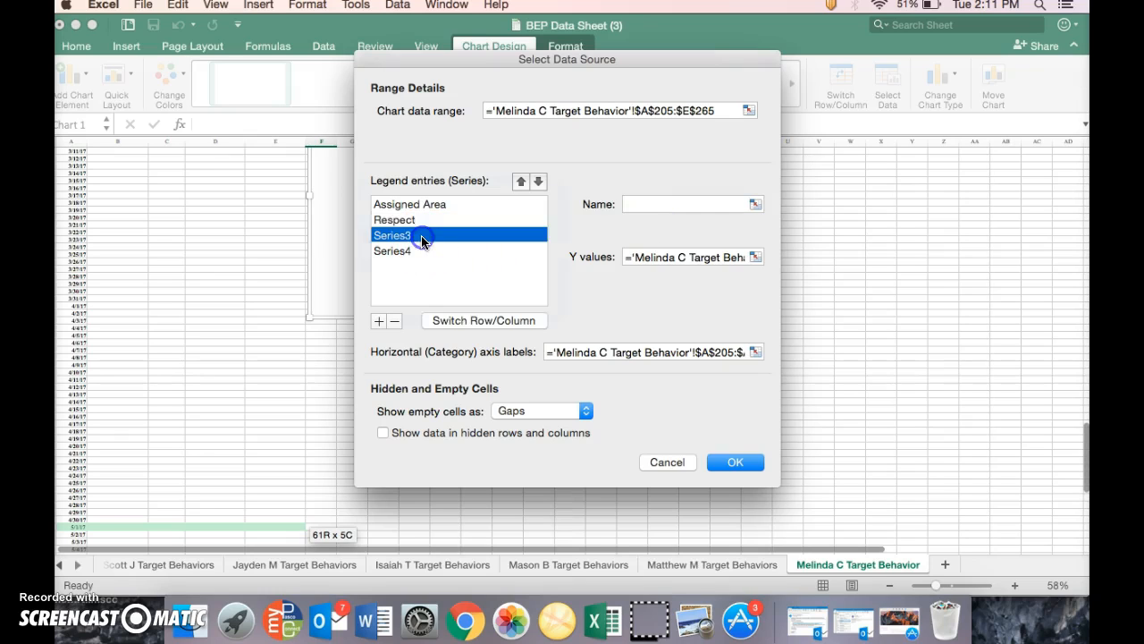
left_click(640, 204)
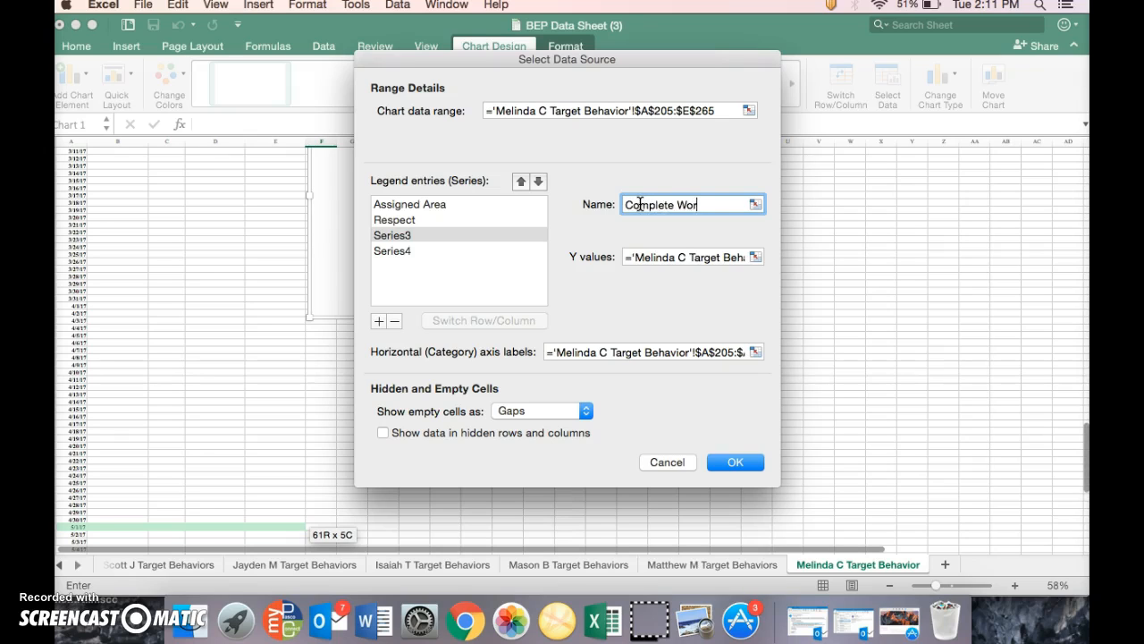
left_click(447, 250)
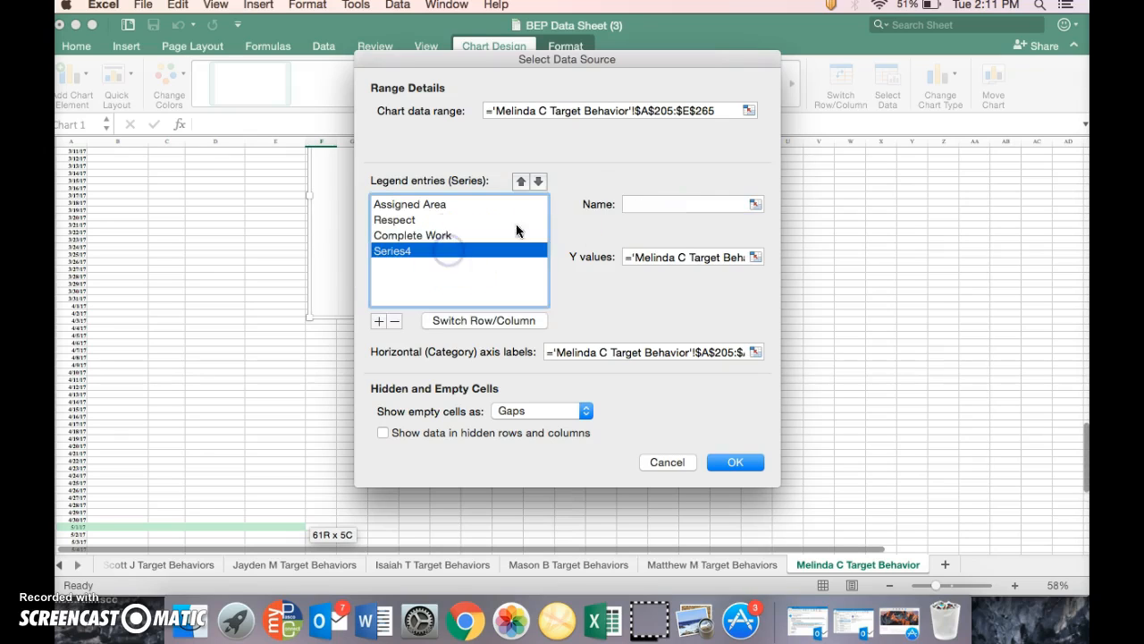
left_click(656, 202)
type("Follow Directions")
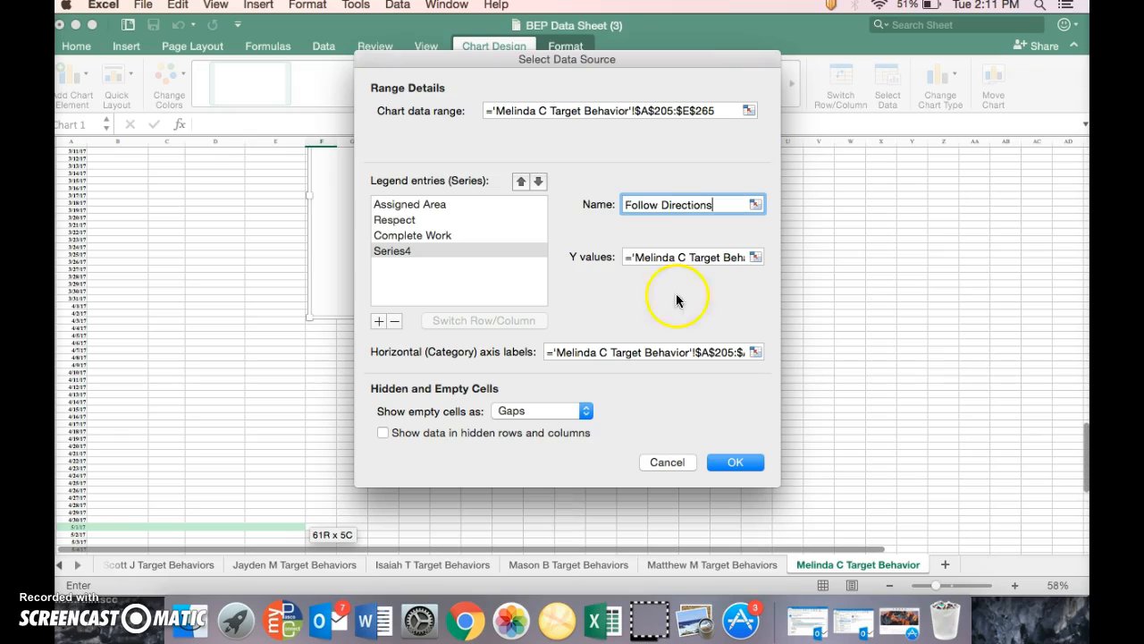
left_click(733, 465)
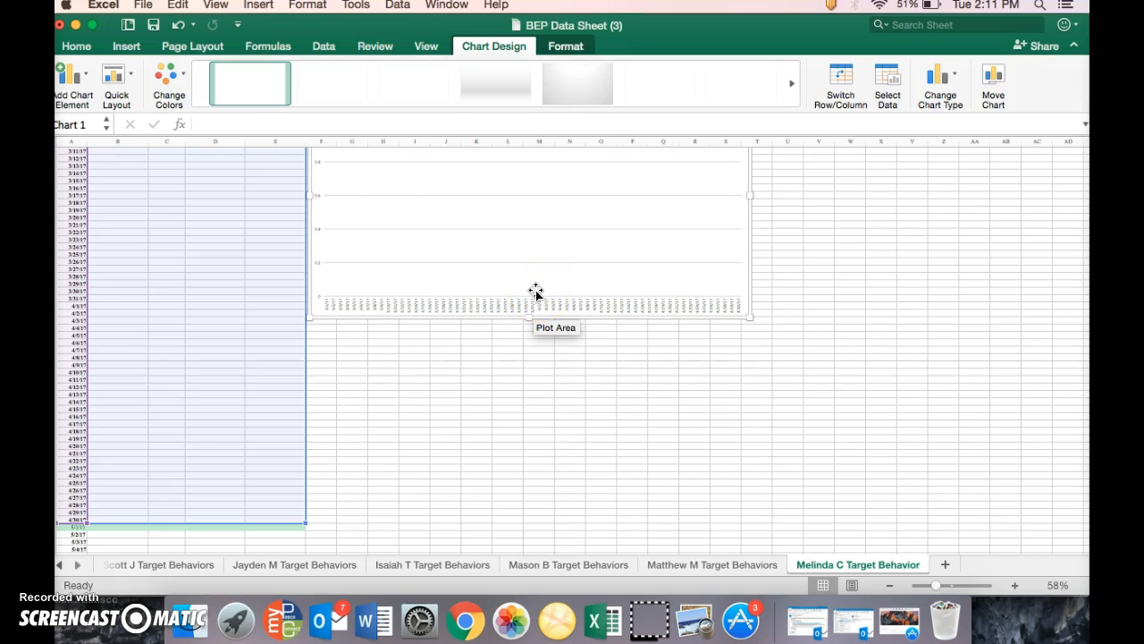
Add a legend at the bottom of the March and April chart
left_click(81, 80)
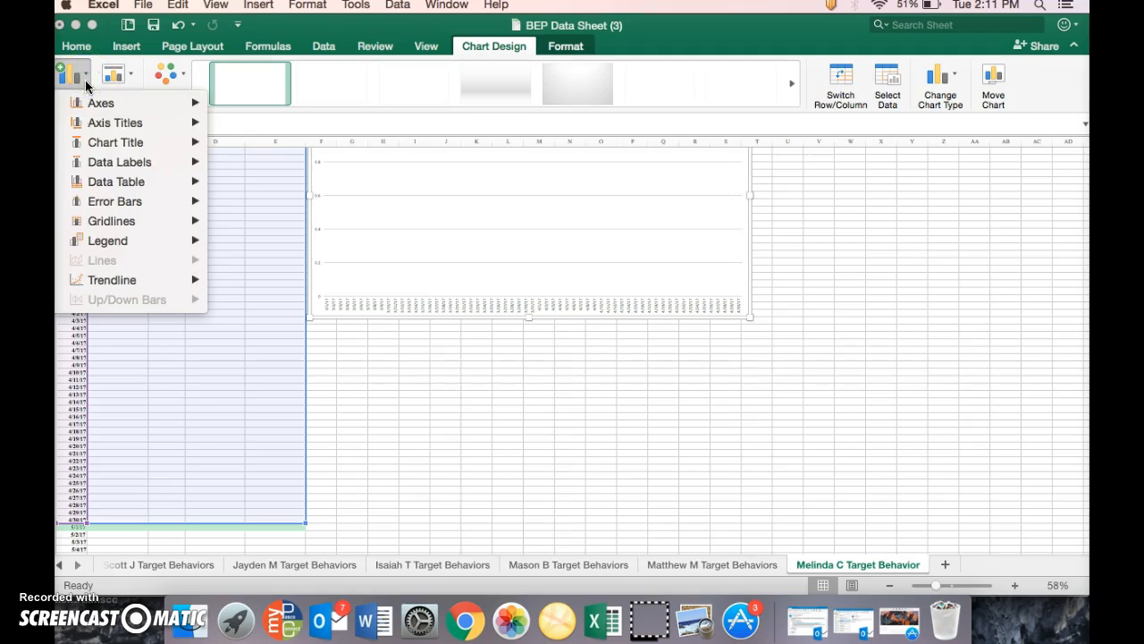
mouse_move(111, 243)
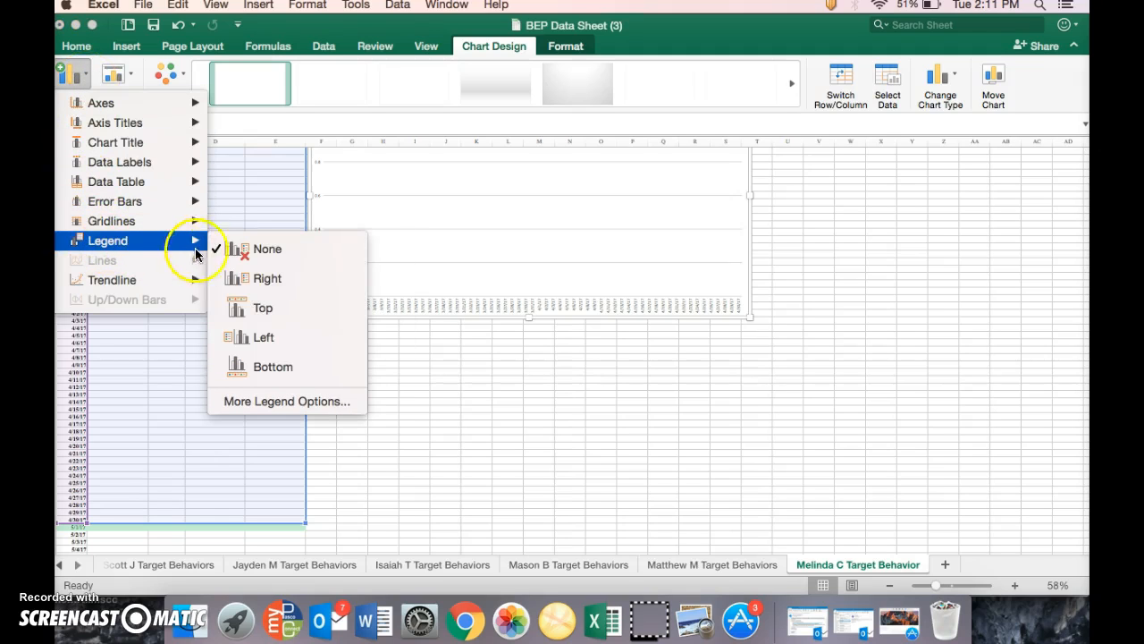
left_click(251, 367)
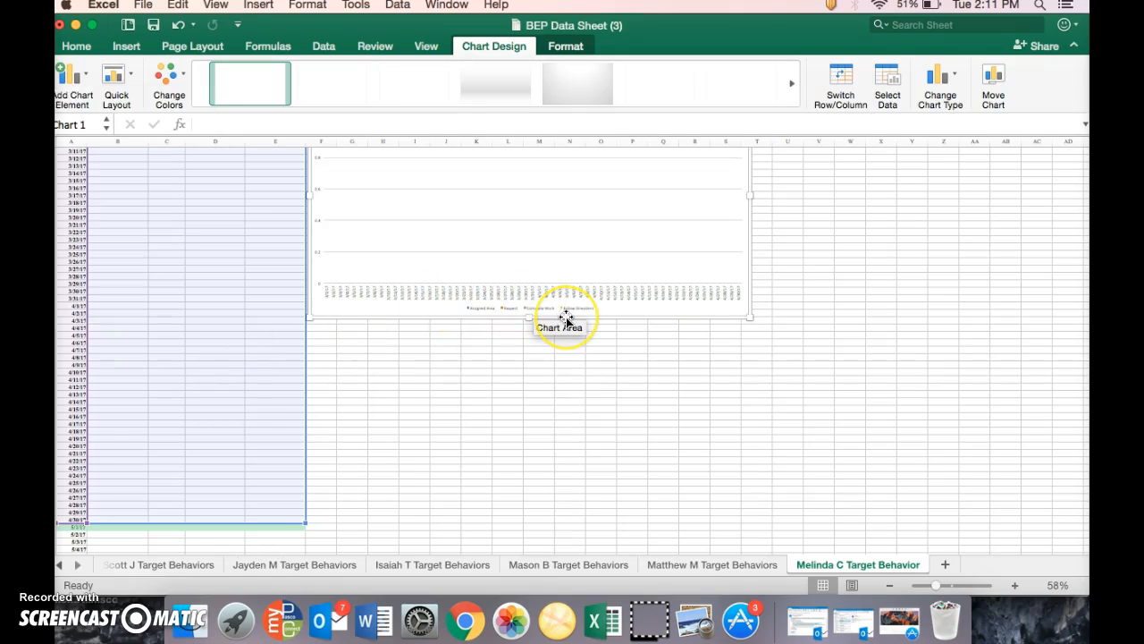
left_click(381, 265)
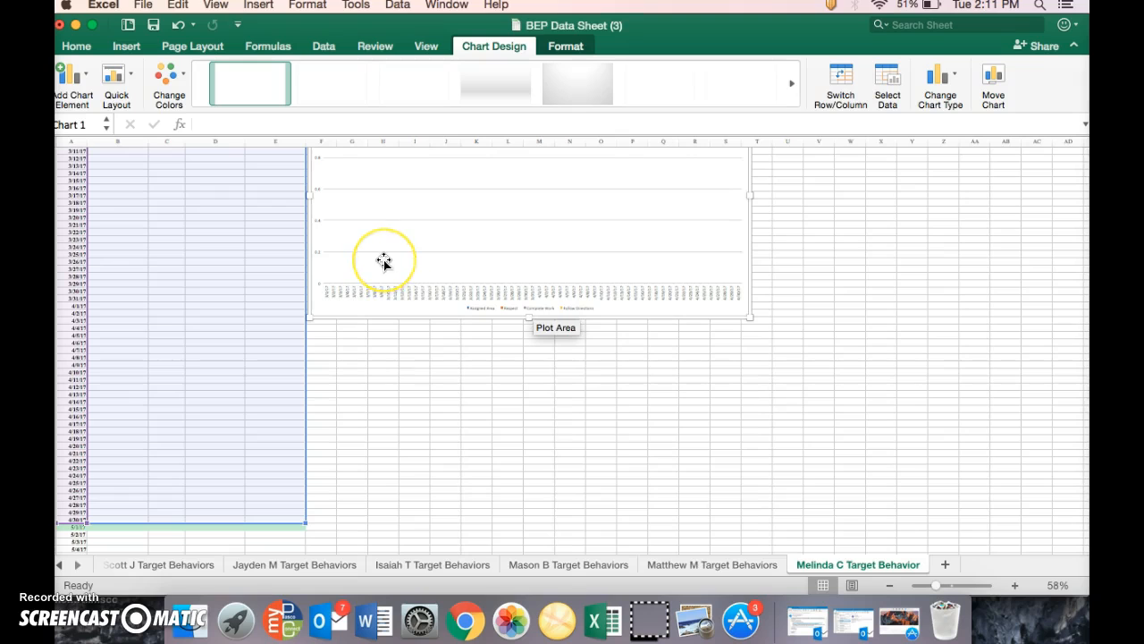
Freeze the sheet's top row of behavior headings and check it against the date rows further down
scroll(383, 262, "up", 15)
scroll(384, 262, "up", 5)
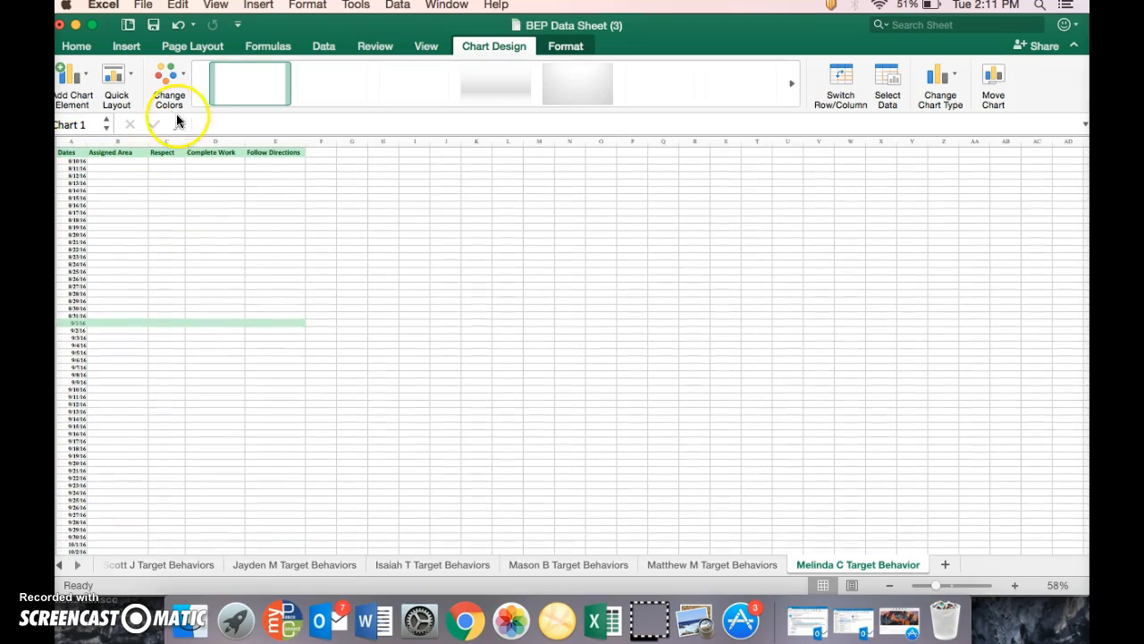
left_click(430, 48)
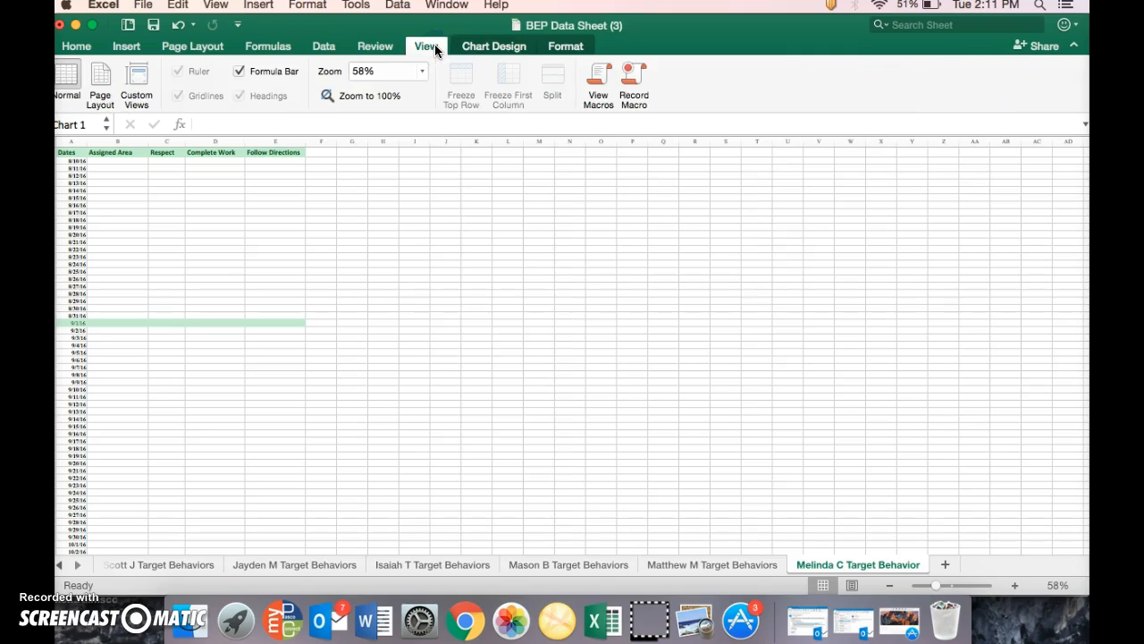
left_click(170, 174)
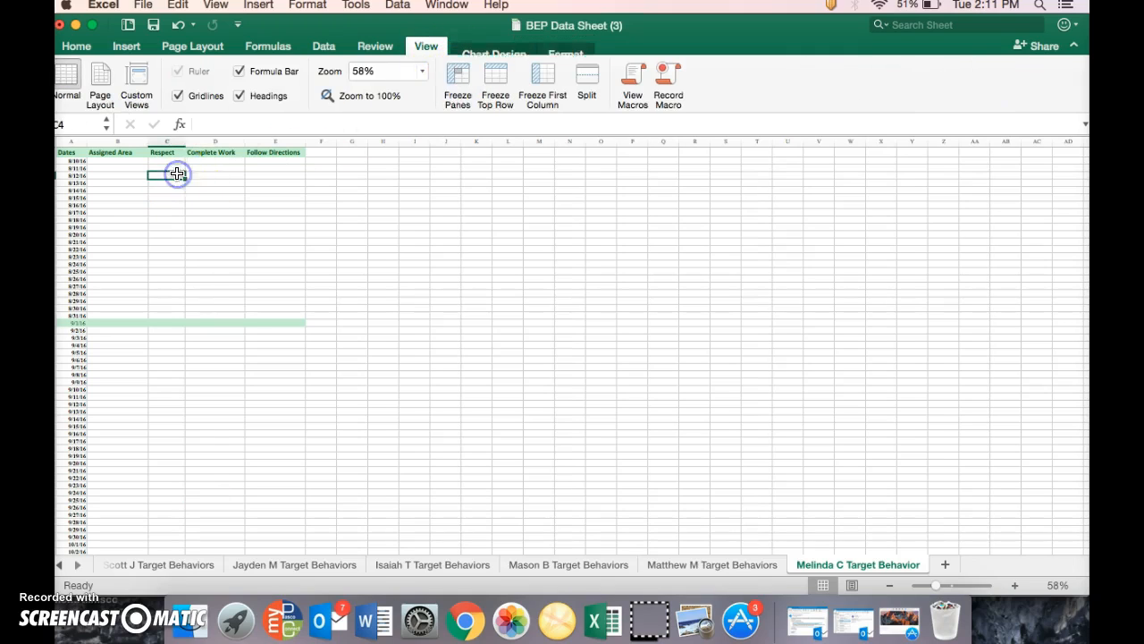
left_click(498, 85)
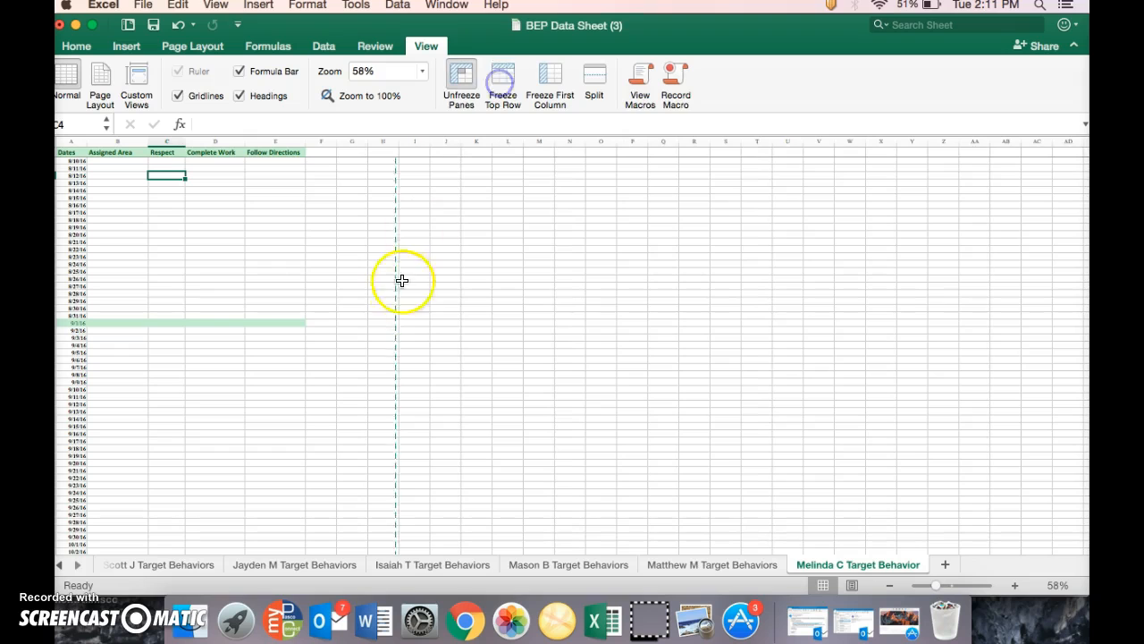
scroll(401, 295, "down", 10)
scroll(402, 302, "down", 4)
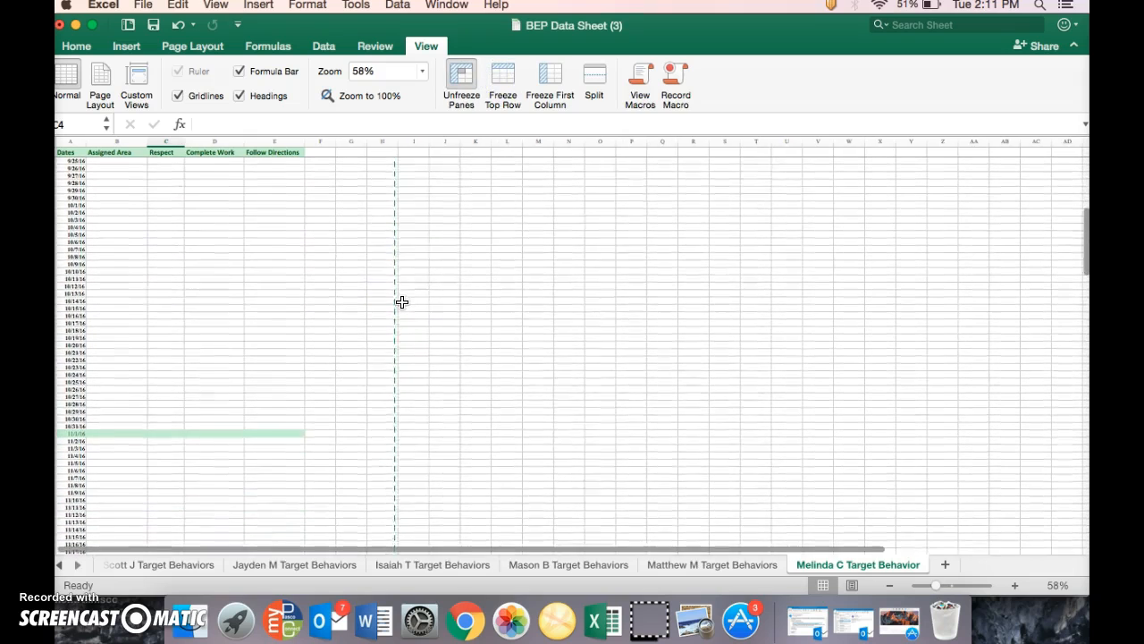
scroll(401, 302, "right", 1)
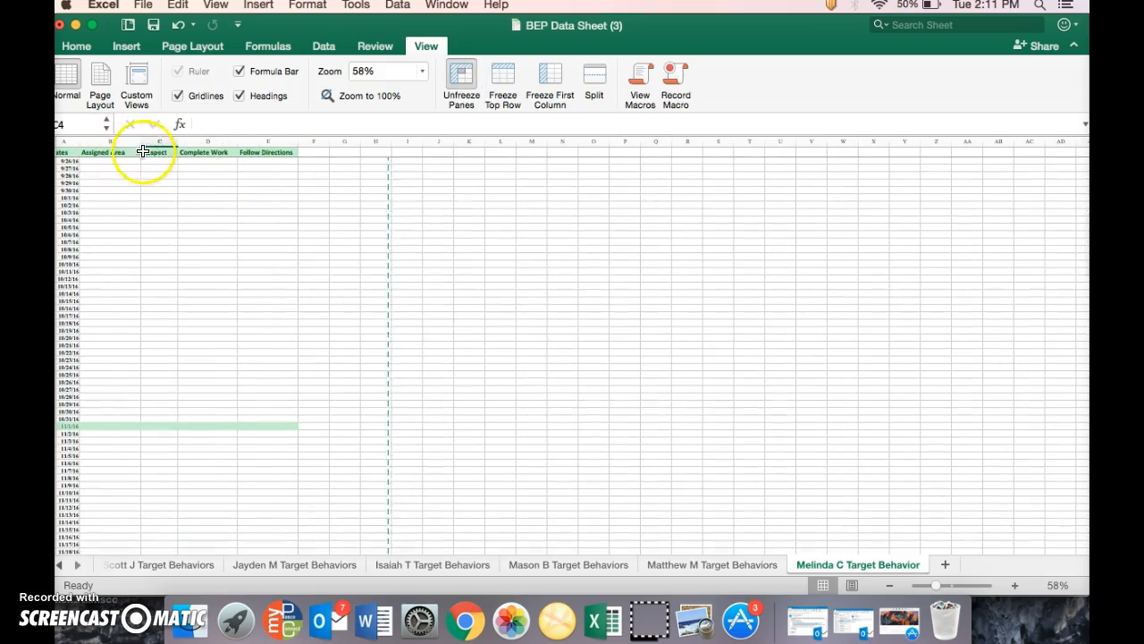
scroll(412, 315, "down", 8)
scroll(411, 316, "left", 1)
scroll(411, 316, "down", 20)
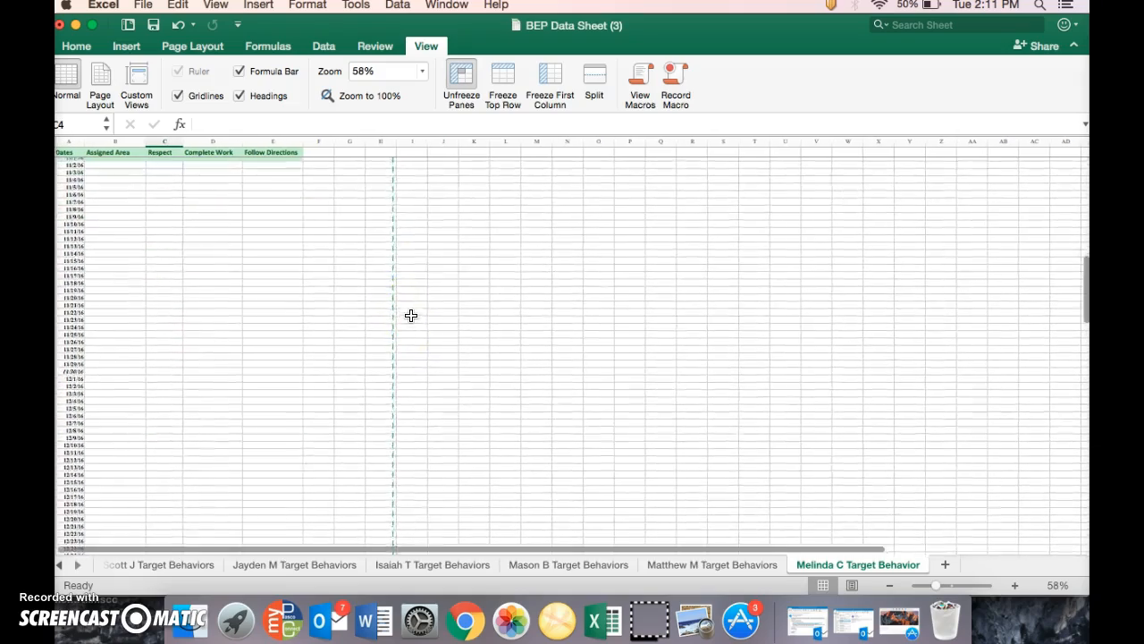
scroll(412, 316, "down", 20)
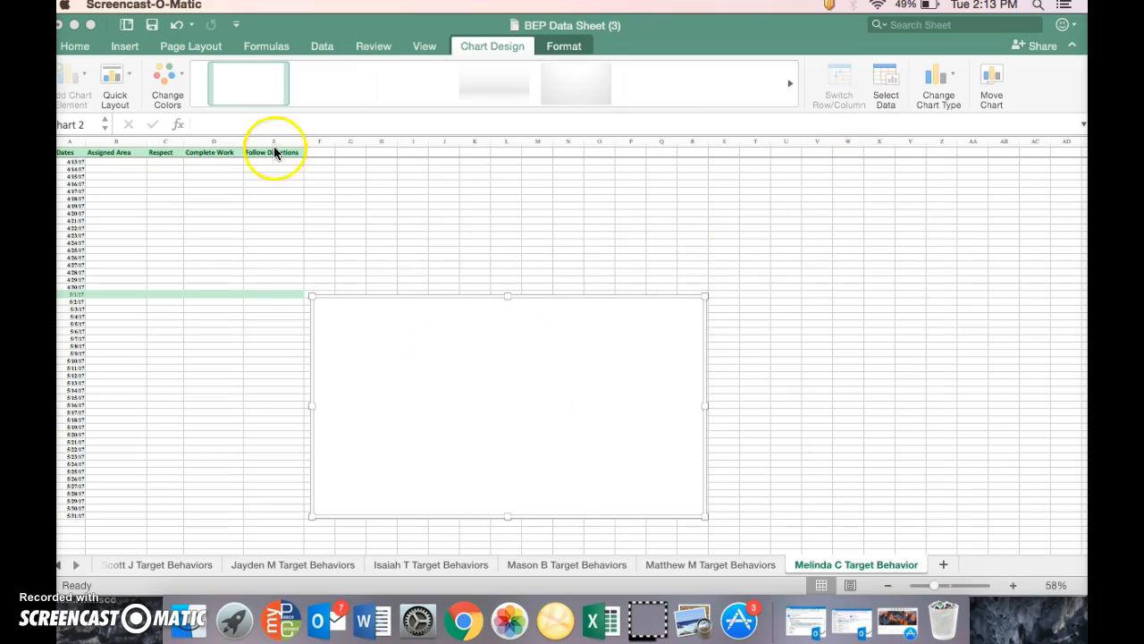
left_click(125, 47)
left_click(125, 46)
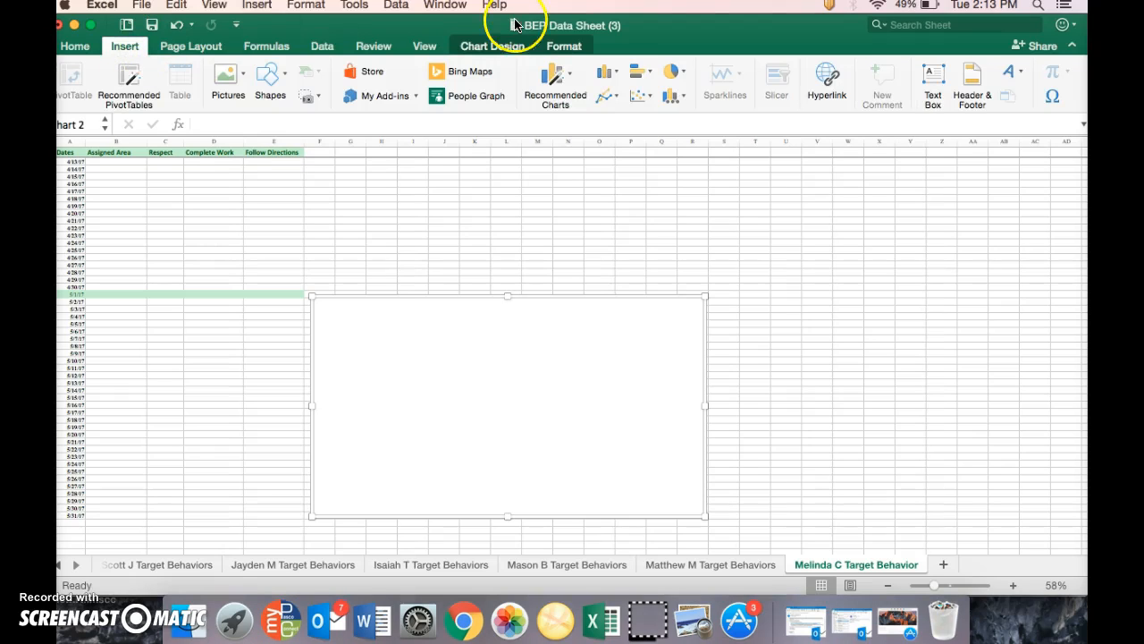
left_click(606, 73)
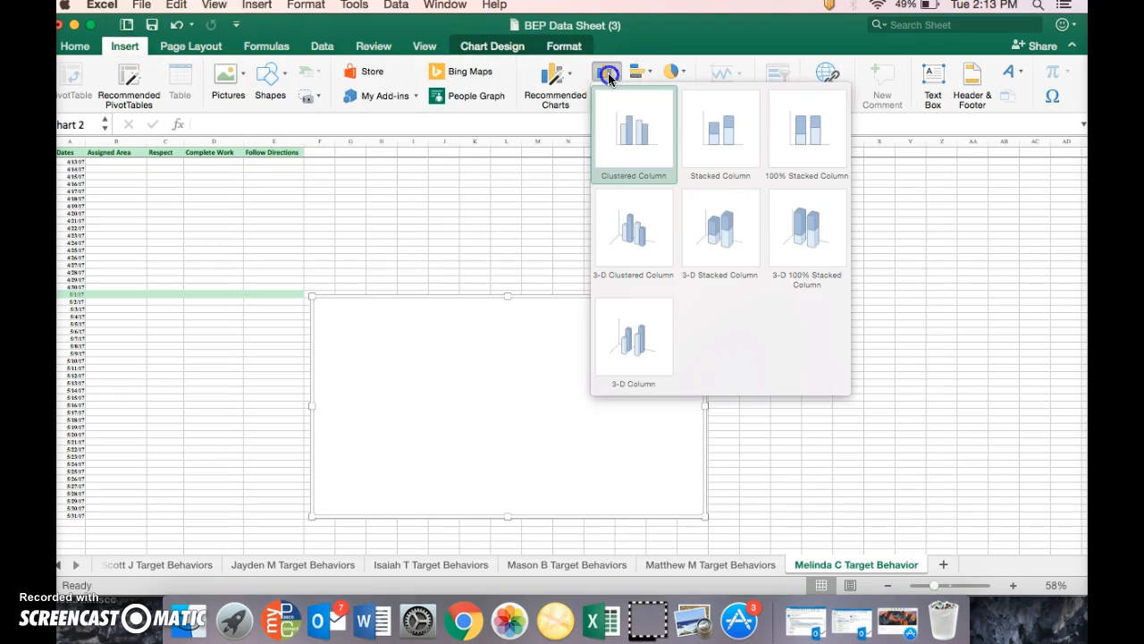
left_click(501, 363)
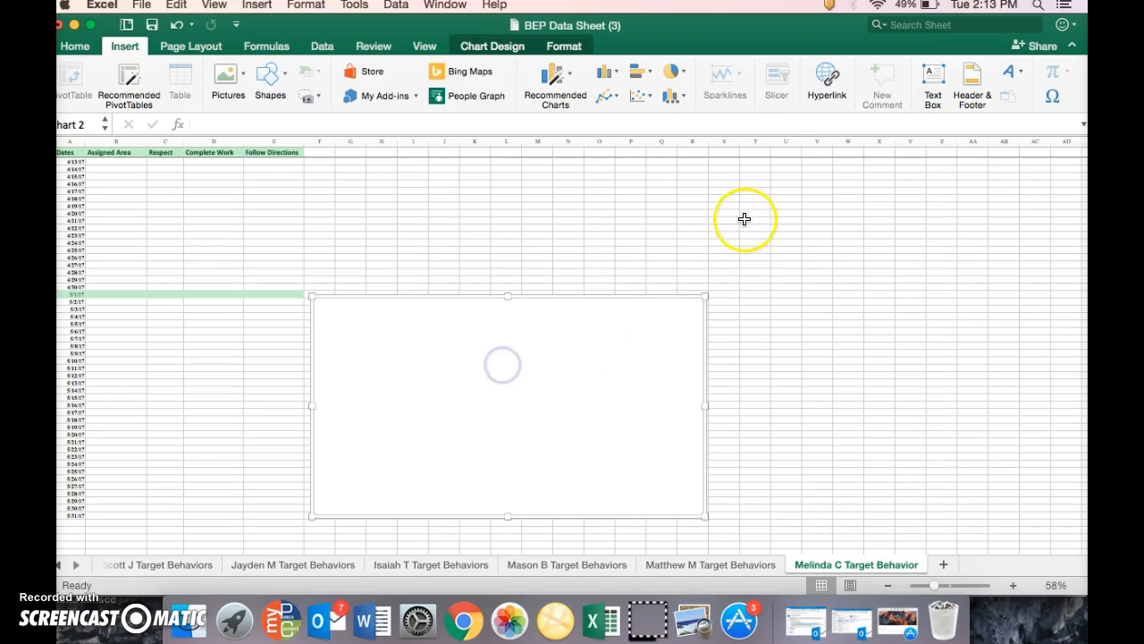
Set the empty second chart's data range to A266:E296, covering the May 2017 dates and the four behavior columns
left_click(507, 47)
left_click(886, 79)
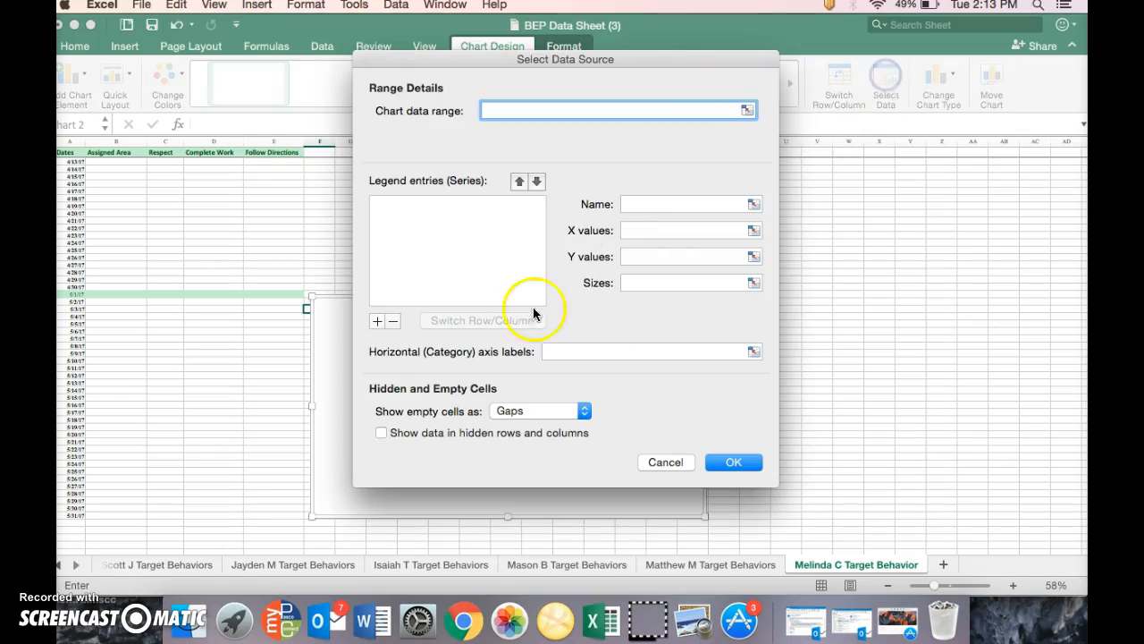
left_click_drag(76, 295, 272, 522)
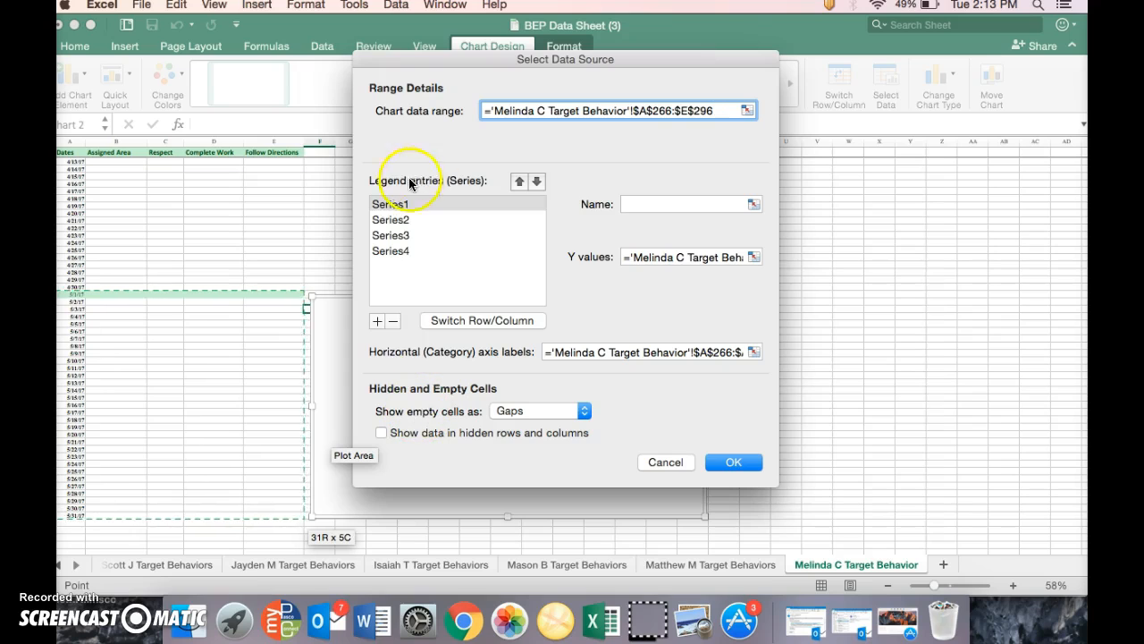
Name the May chart's first two data series Assigned Area and Respect
left_click(393, 203)
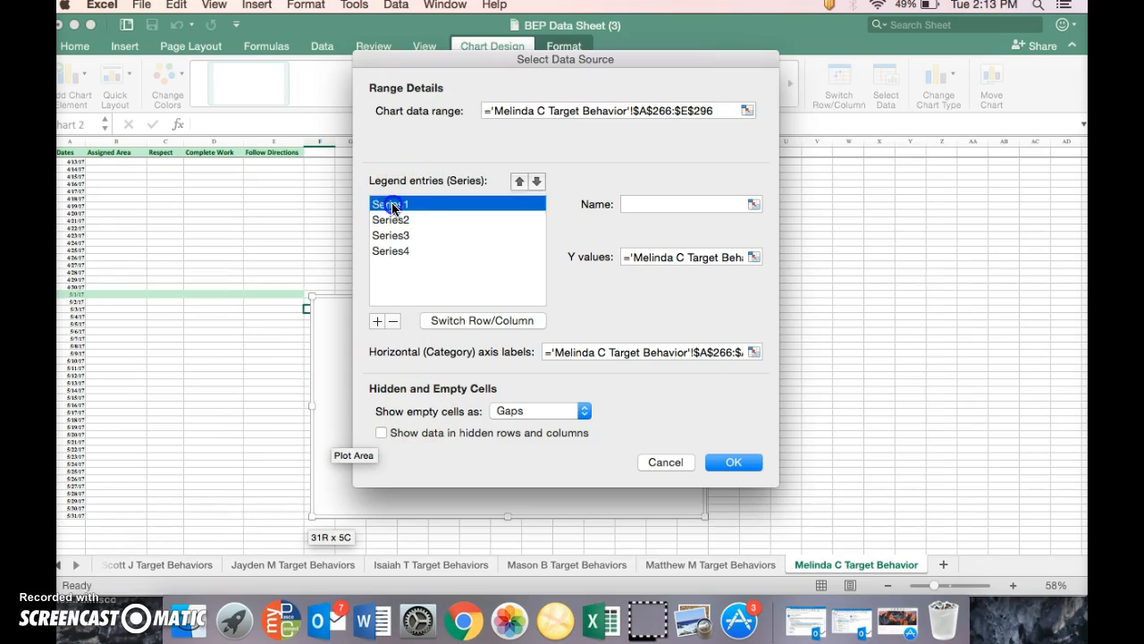
left_click(646, 204)
type("Assigned Area")
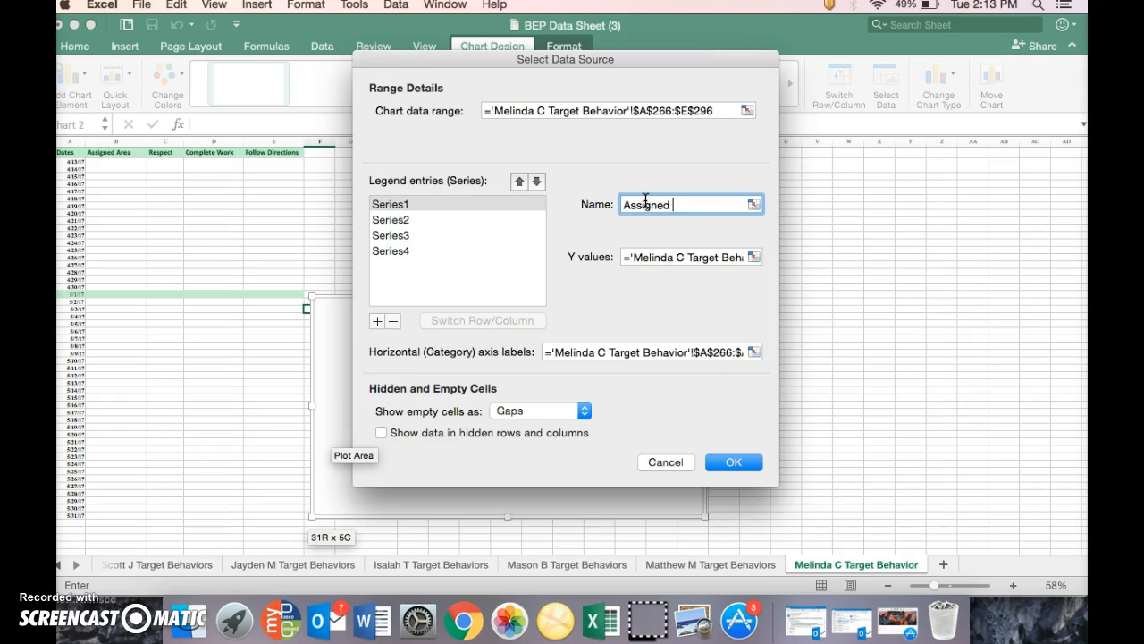
left_click(432, 220)
left_click(638, 199)
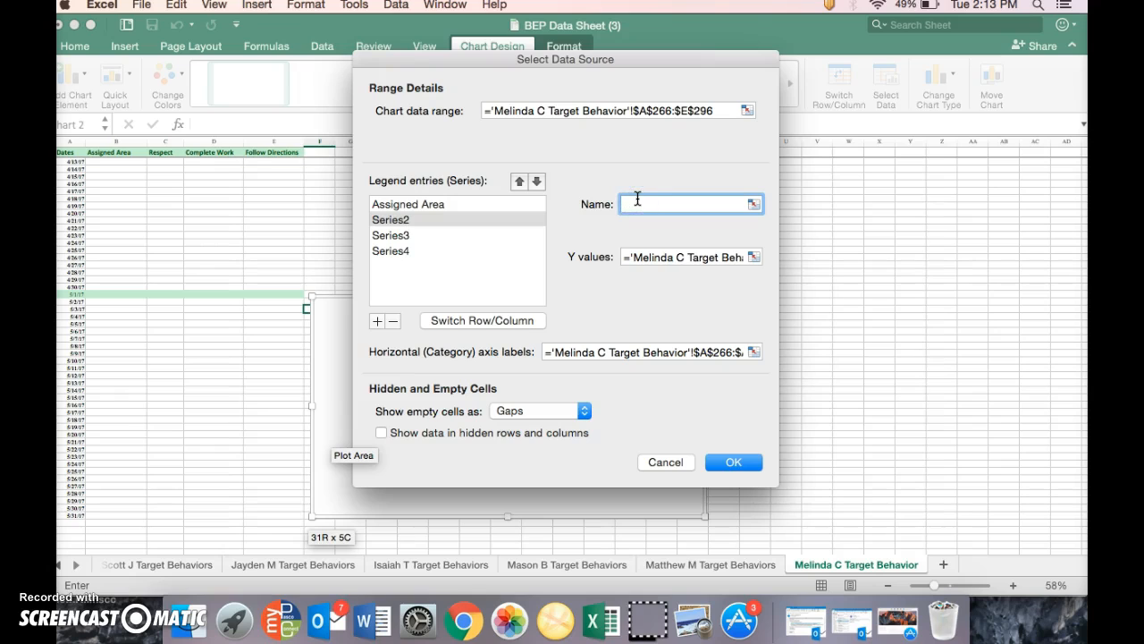
type("Respect")
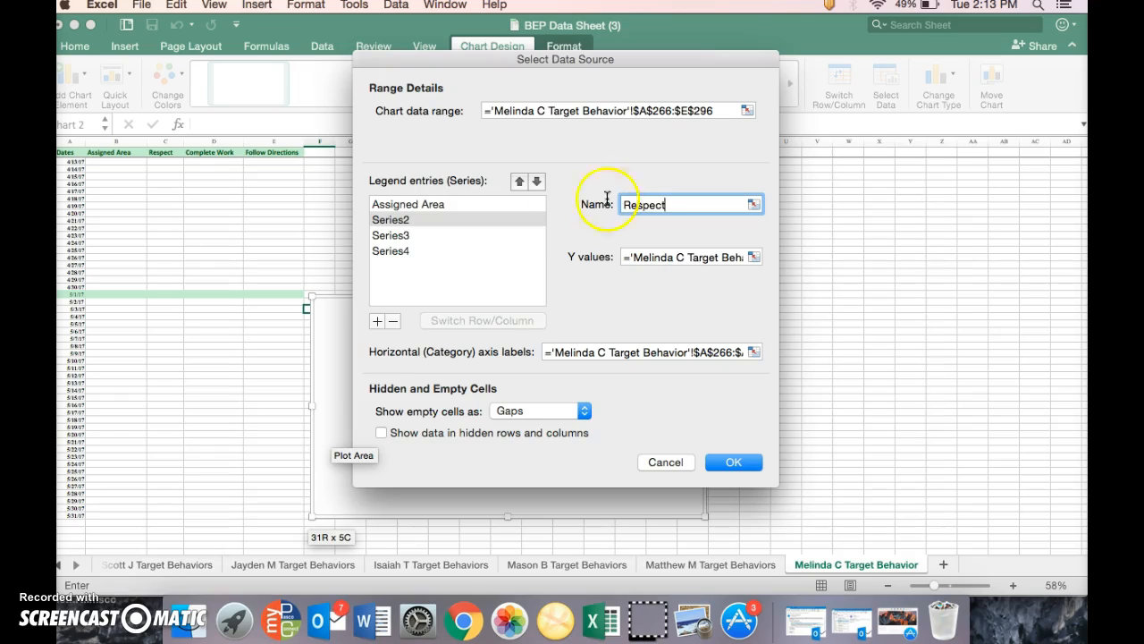
Name the May chart's third and fourth series Complete Work and Follow Directions, and apply the data source settings
left_click(442, 236)
left_click(644, 200)
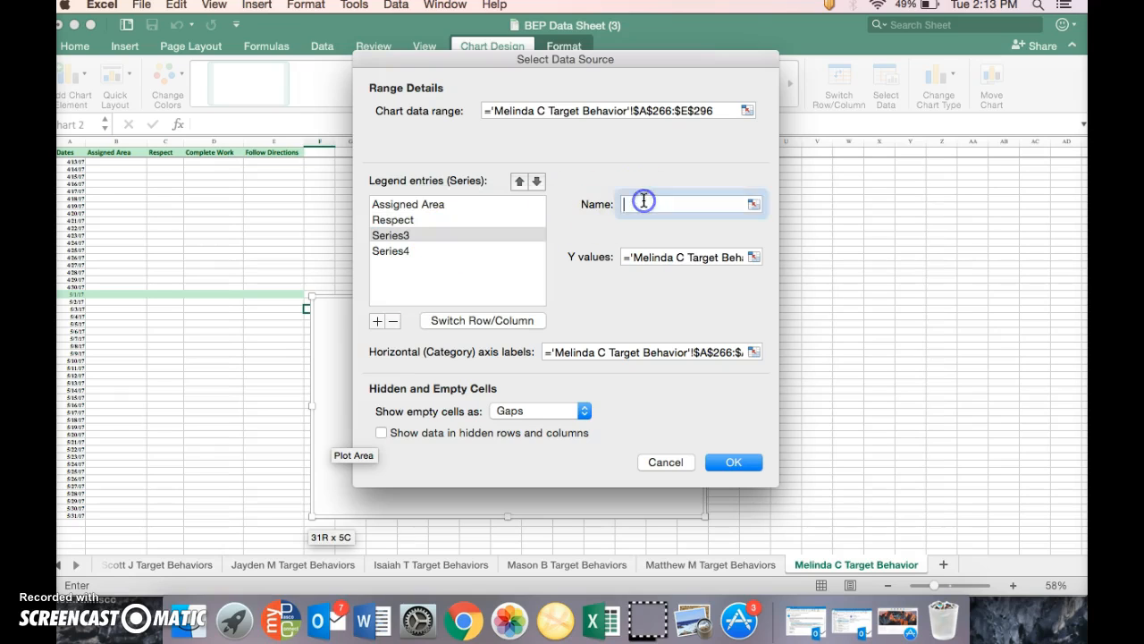
type("Complete Work")
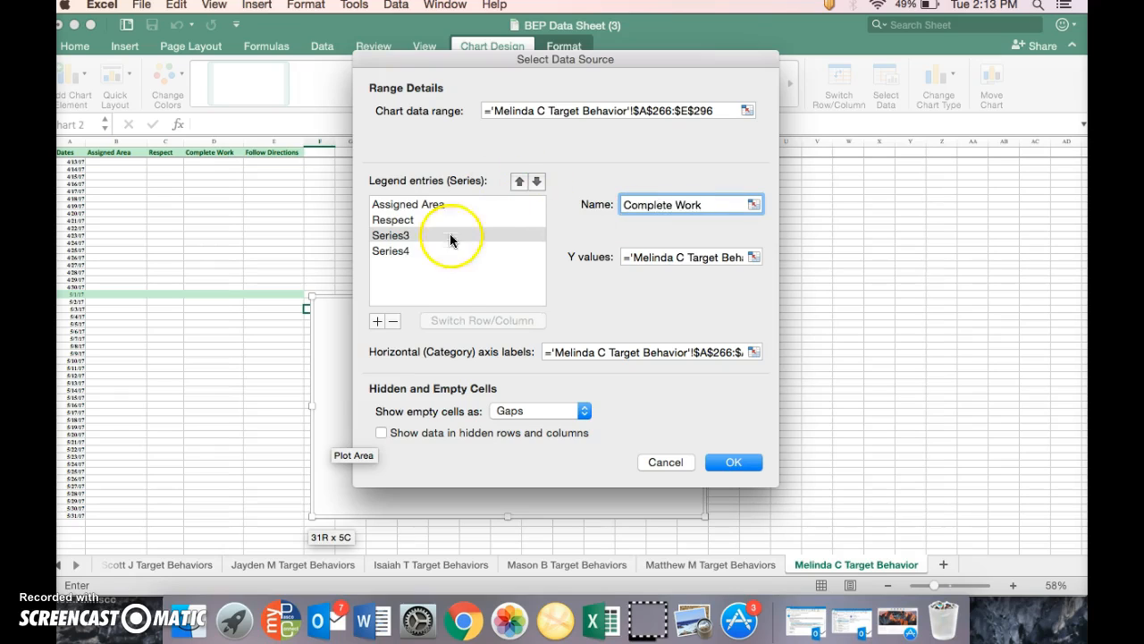
left_click(408, 250)
left_click(646, 203)
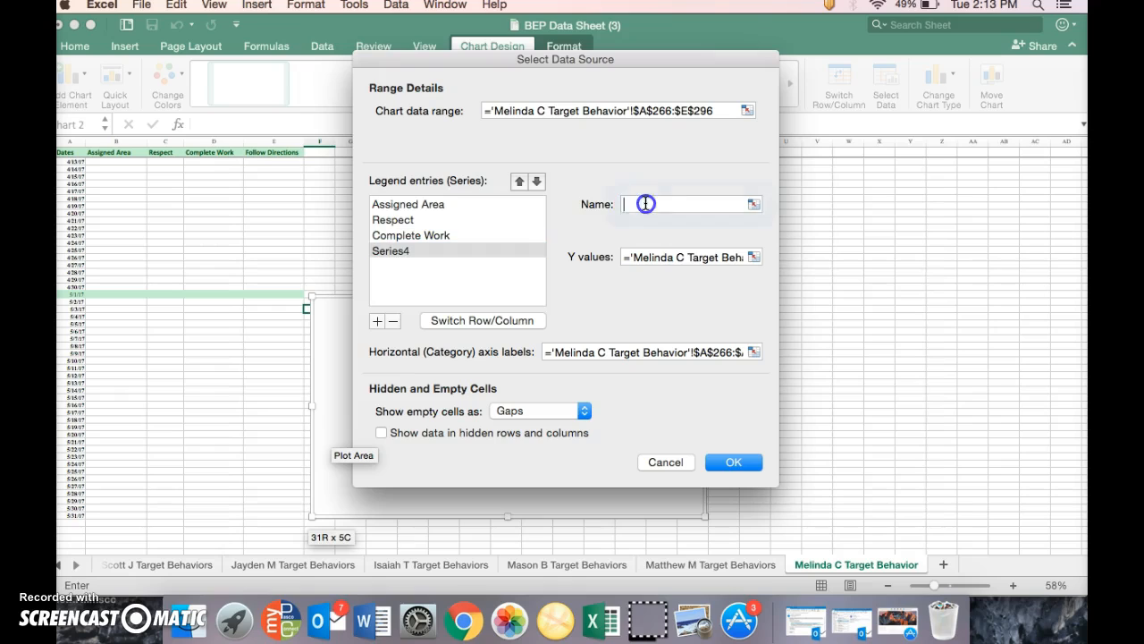
type("Follow Directions")
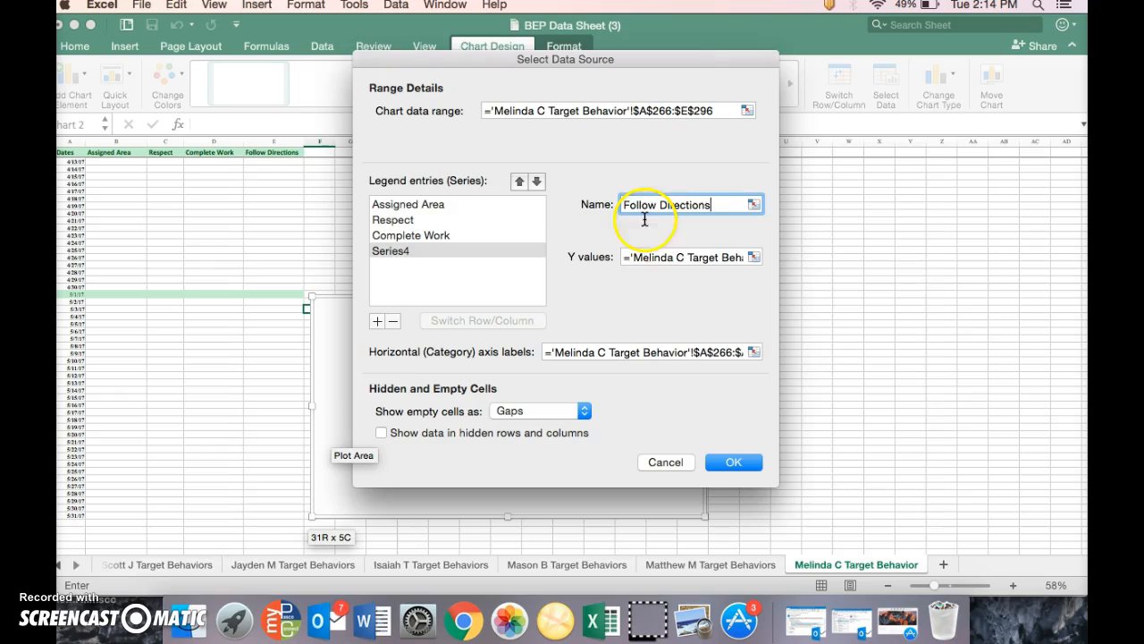
left_click(733, 462)
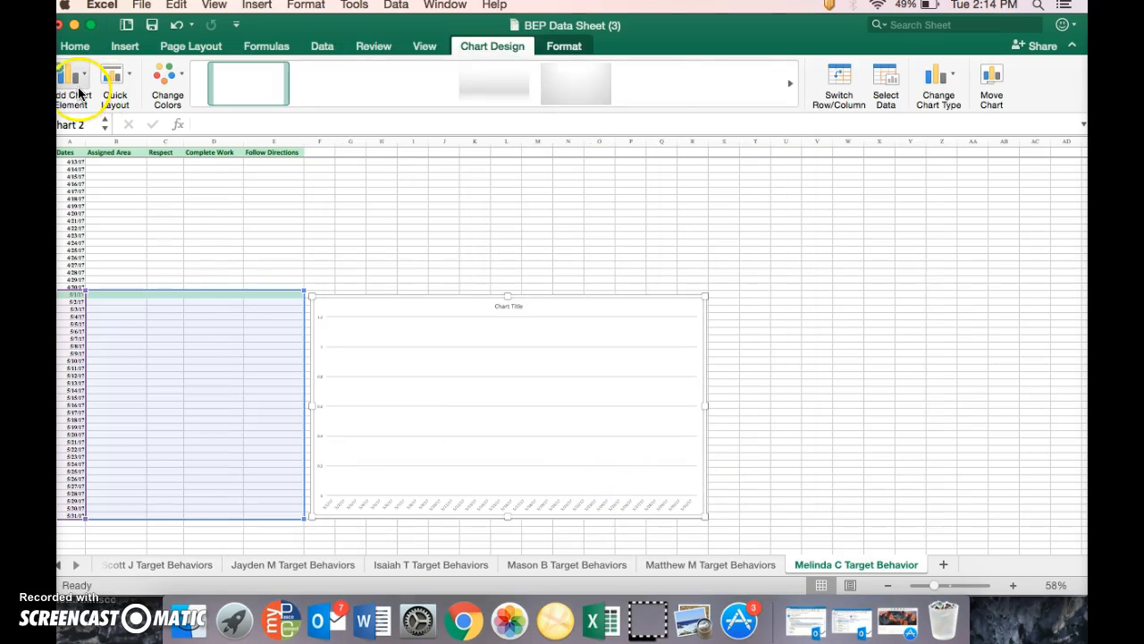
Add a legend at the bottom of the May chart
left_click(77, 86)
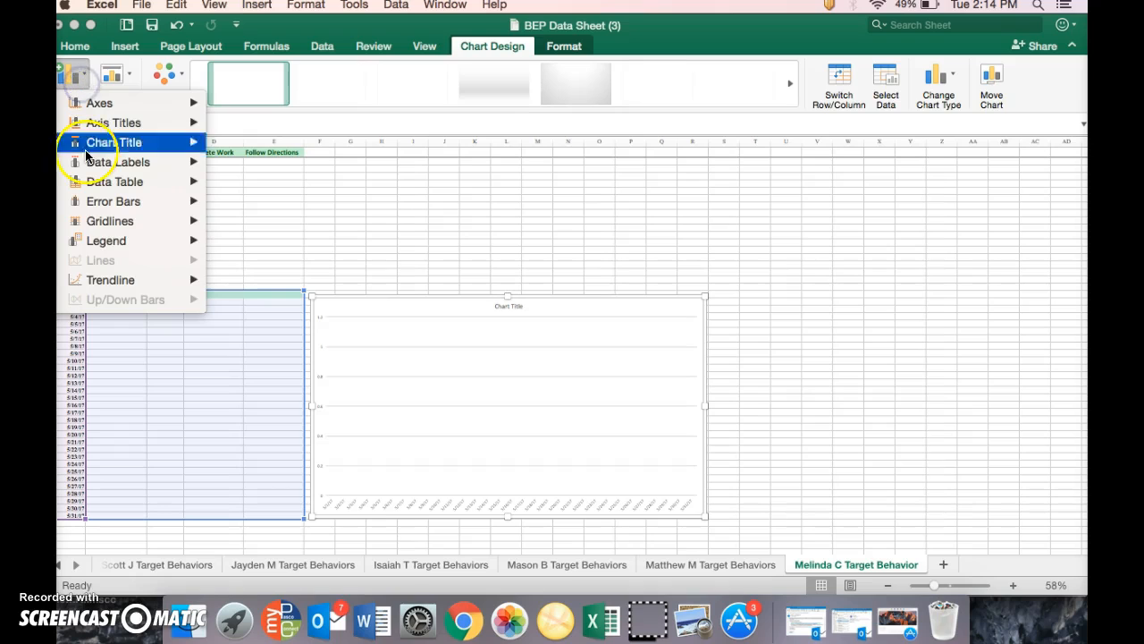
mouse_move(147, 241)
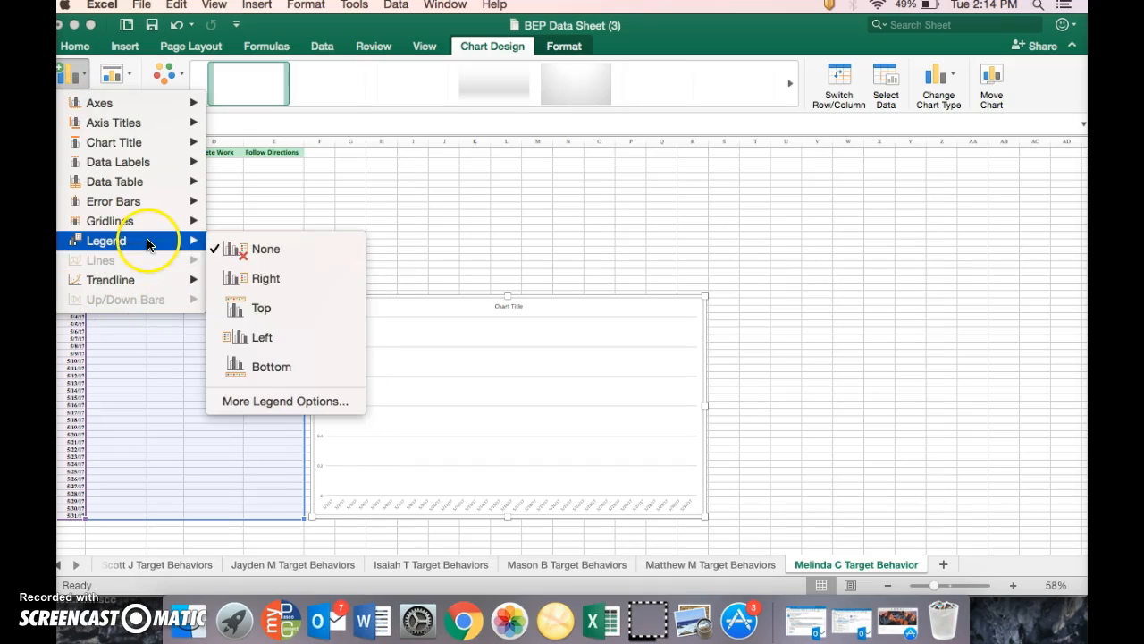
left_click(272, 366)
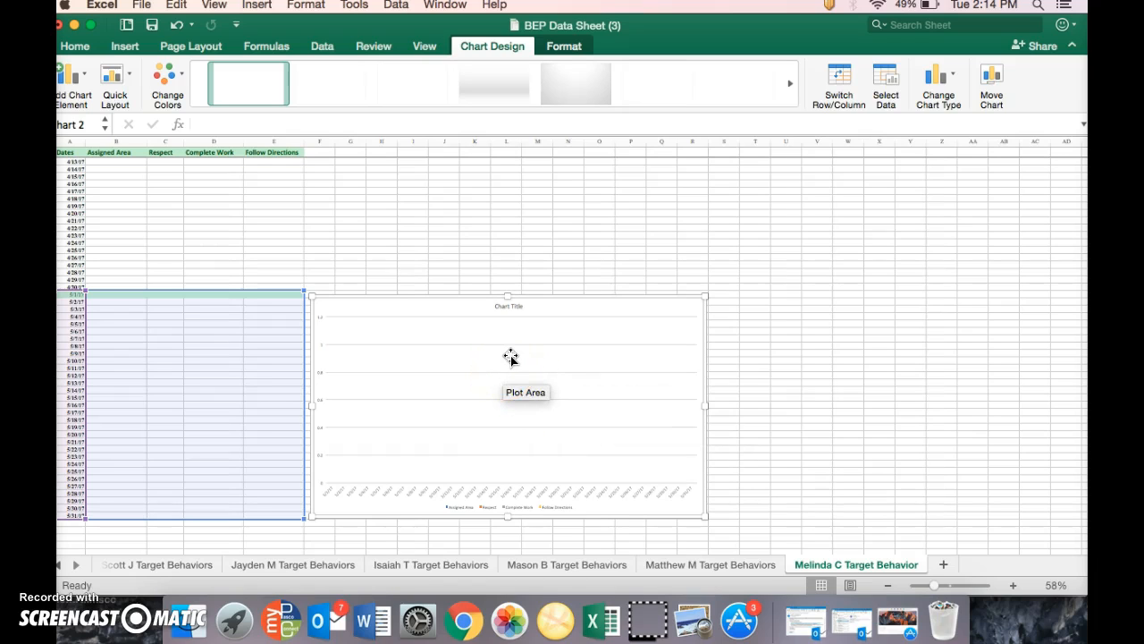
left_click(478, 363)
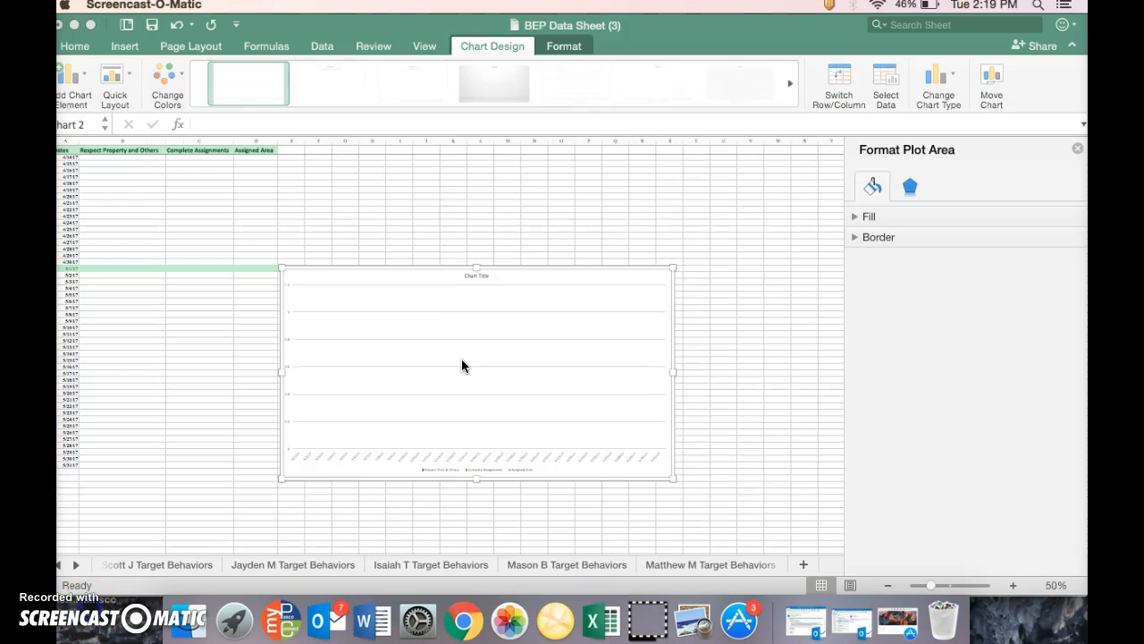
Replace the placeholder title of the chart beside the May dates with May
left_click(474, 287)
left_click(477, 276)
left_click(478, 277)
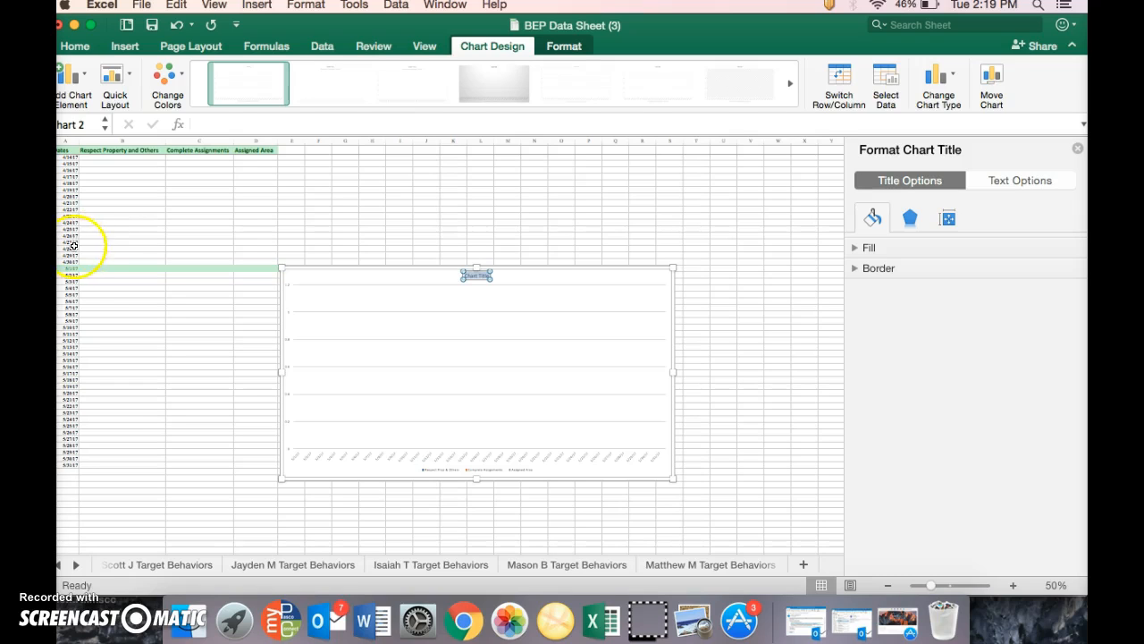
key("BackSpace")
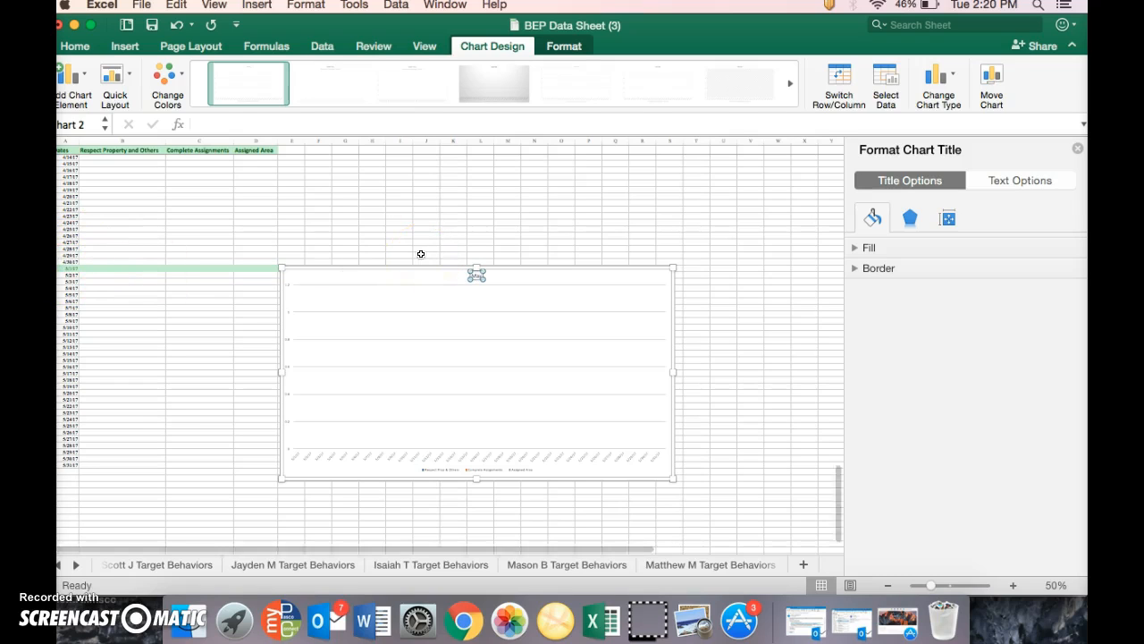
left_click(724, 367)
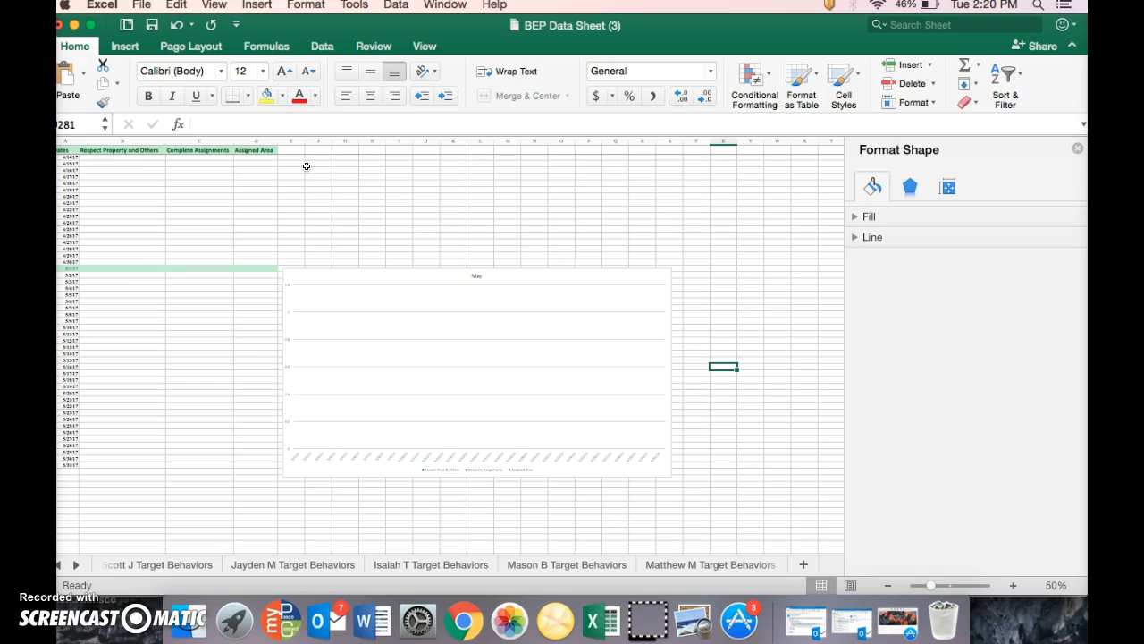
Start saving a copy of the workbook, choose SharePoint as the location and look through its recent folders
left_click(141, 6)
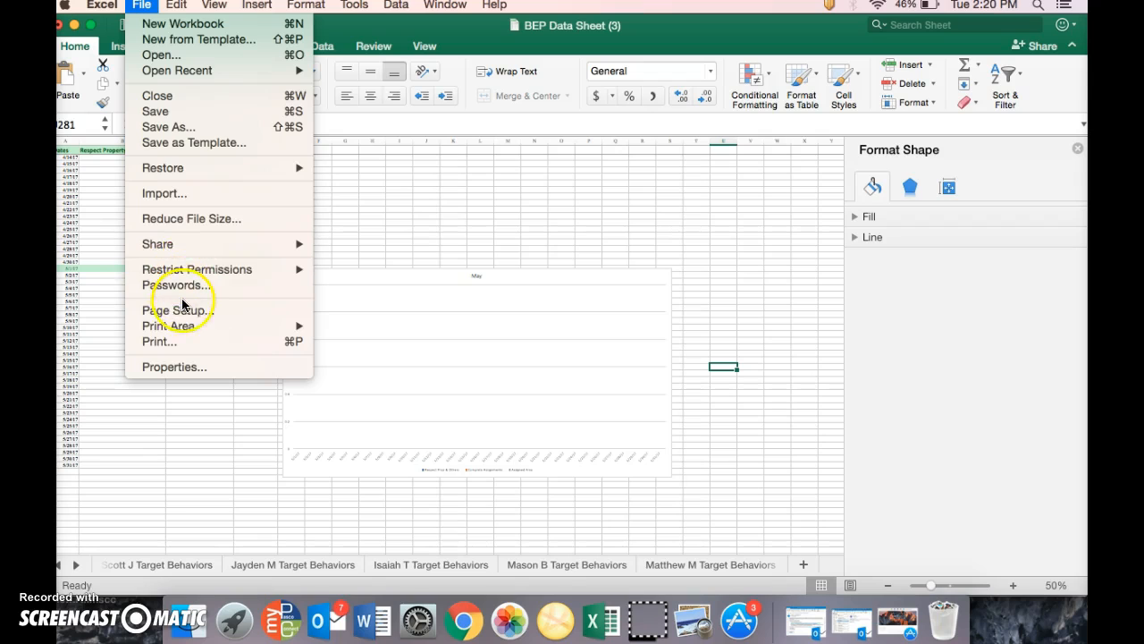
left_click(207, 128)
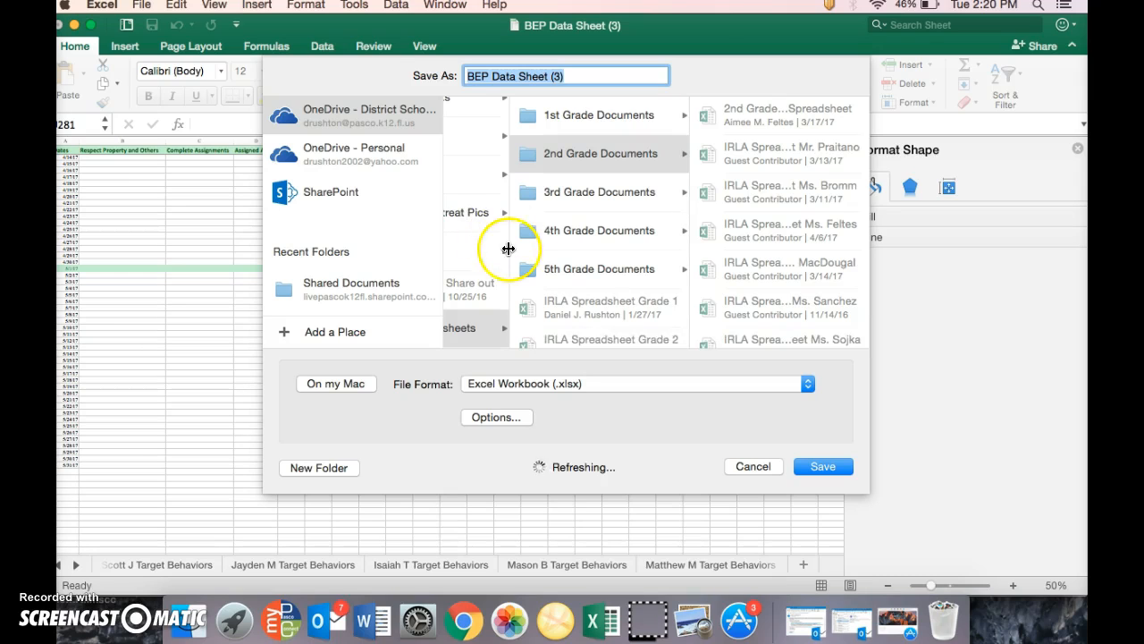
left_click(320, 196)
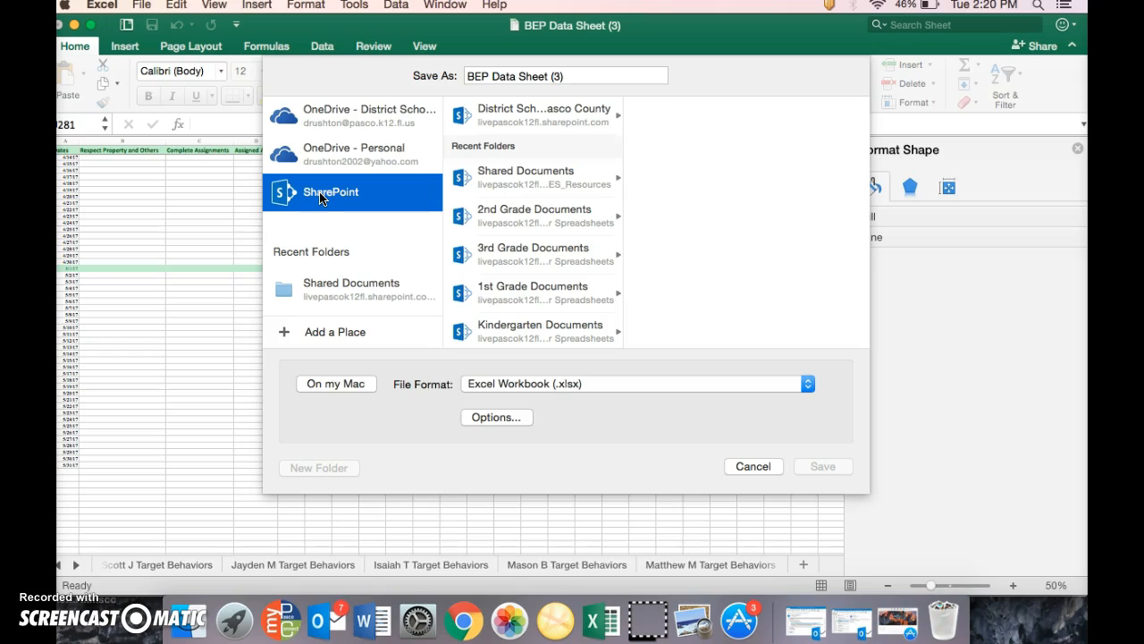
scroll(543, 211, "down", 5)
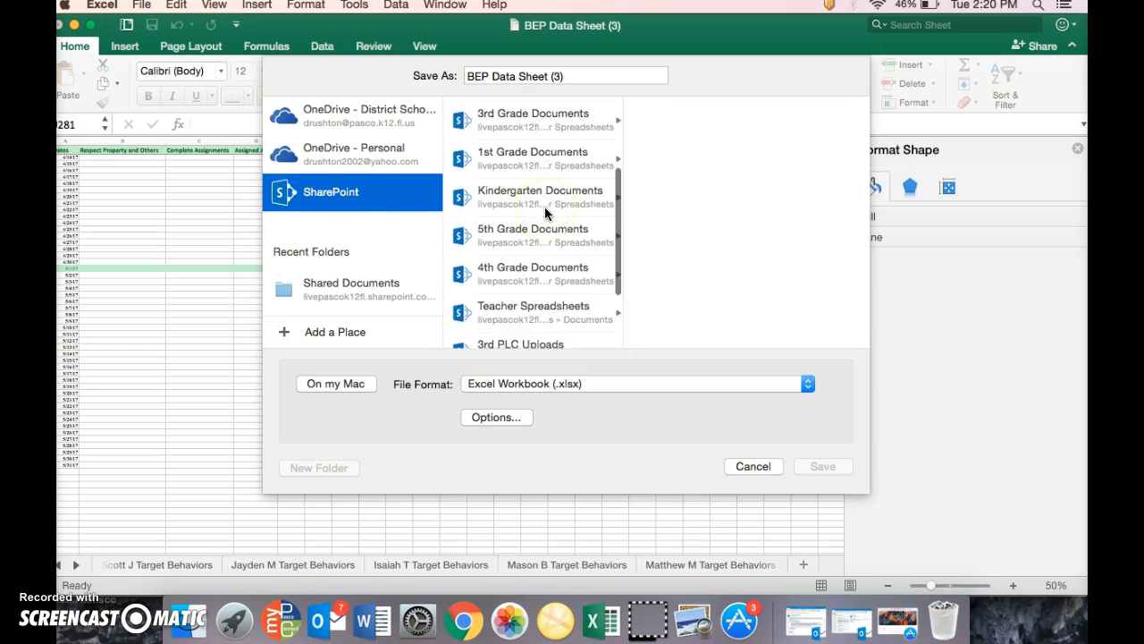
scroll(545, 211, "up", 5)
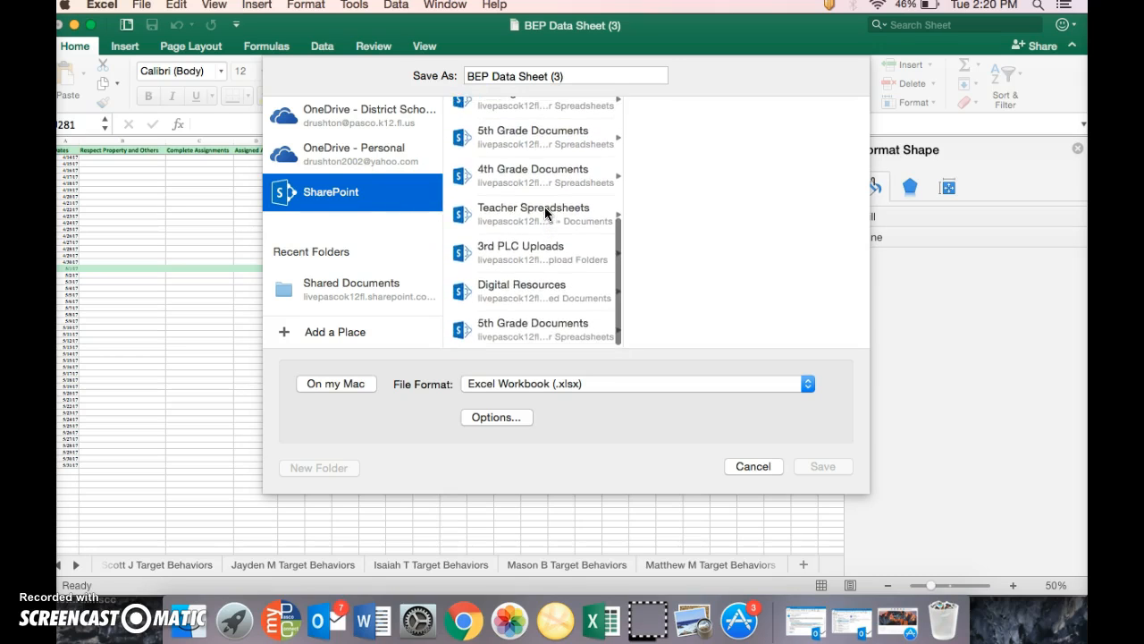
scroll(545, 211, "up", 2)
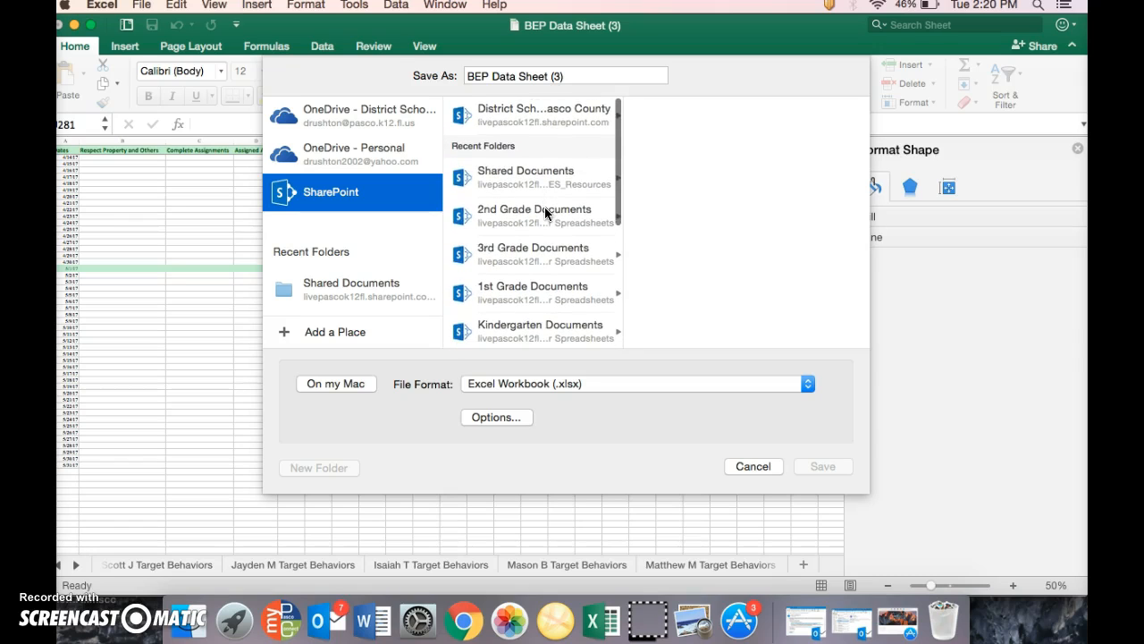
left_click(312, 462)
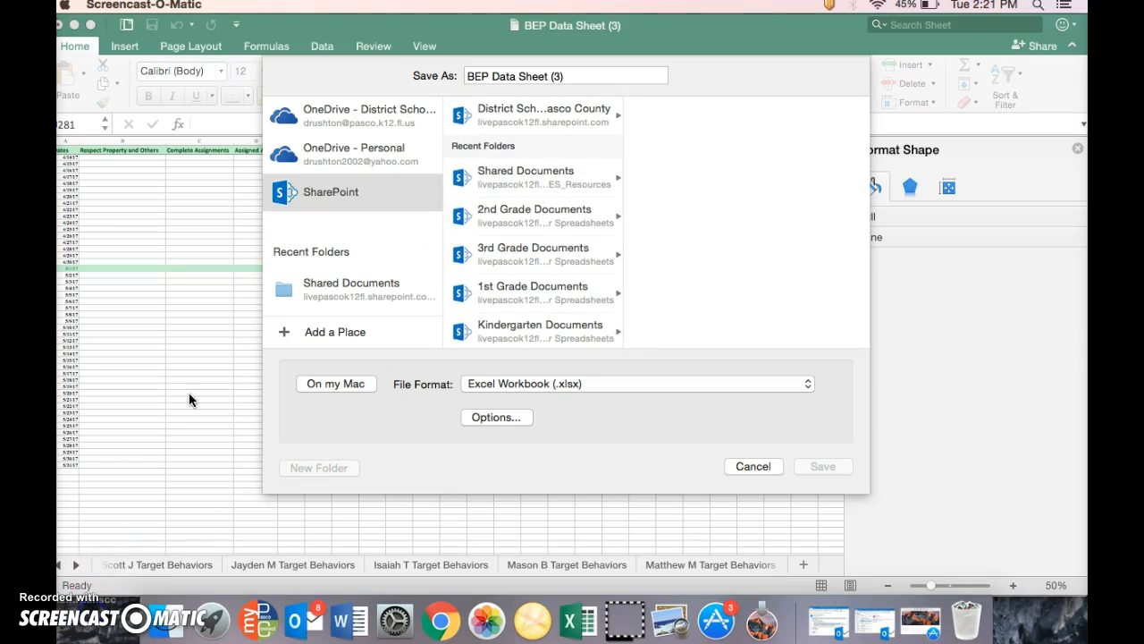
Set the file name of the copy to BEP Data Sheet and look through the SharePoint folders for a destination
left_click(570, 75)
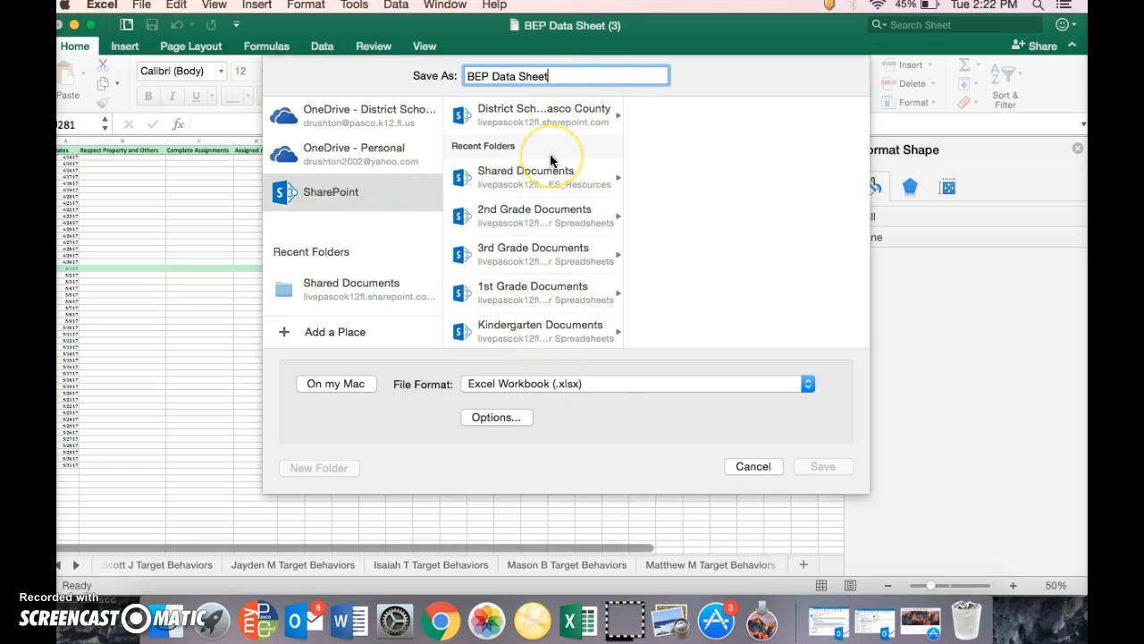
scroll(551, 161, "down", 3)
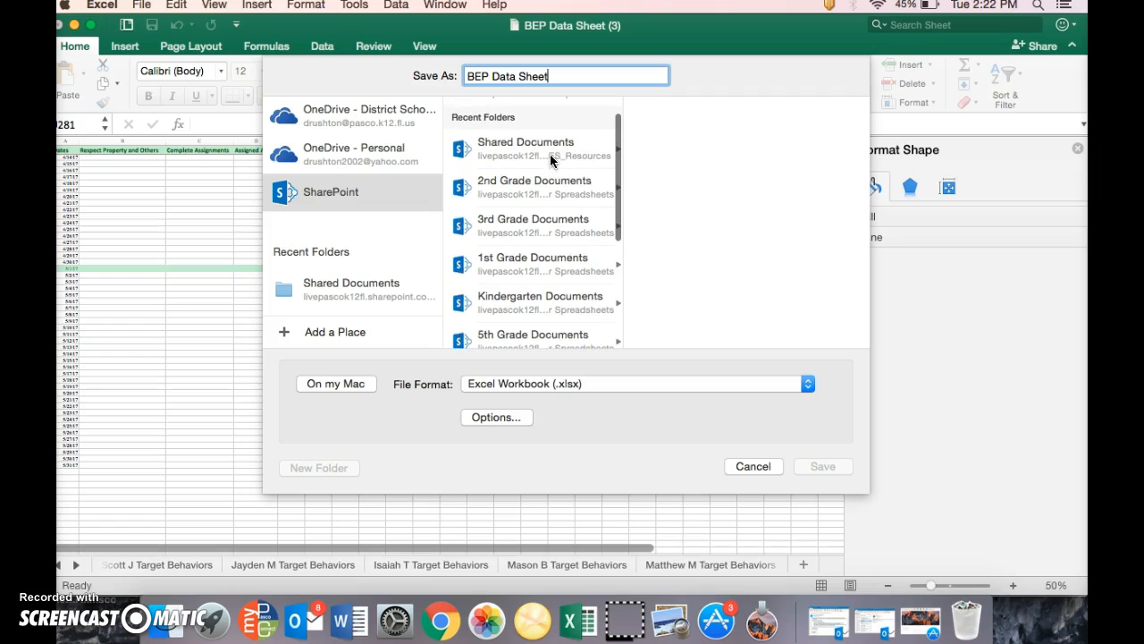
scroll(551, 157, "down", 4)
scroll(551, 158, "down", 3)
scroll(550, 161, "up", 10)
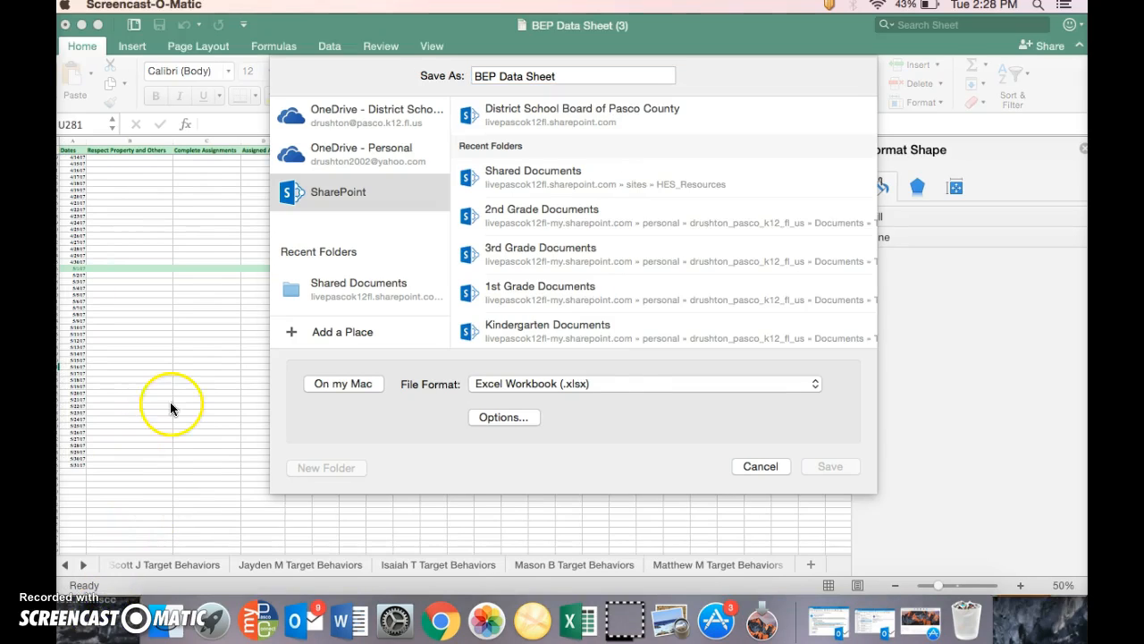
Start adding a SharePoint site as a new save place and open its URL entry
left_click(314, 193)
left_click(350, 337)
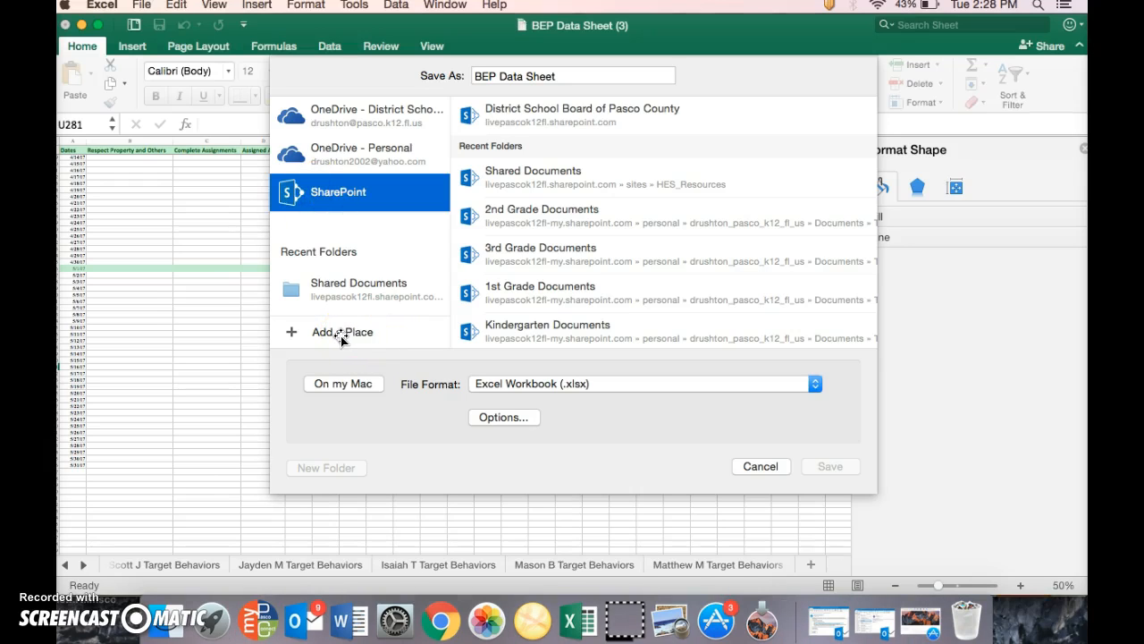
left_click(341, 337)
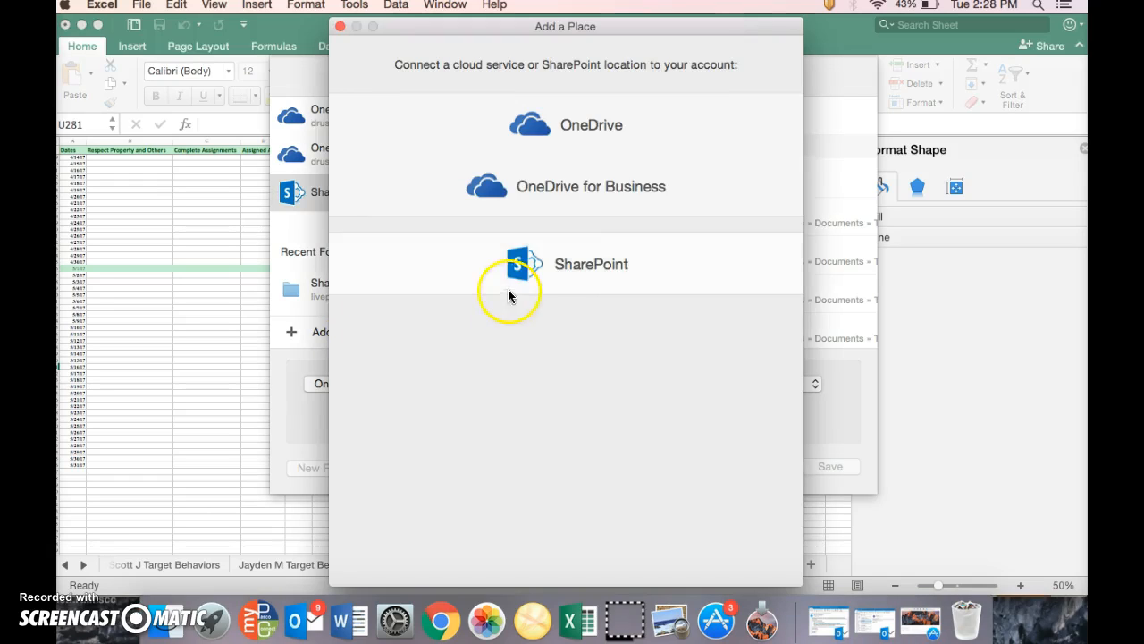
left_click(581, 264)
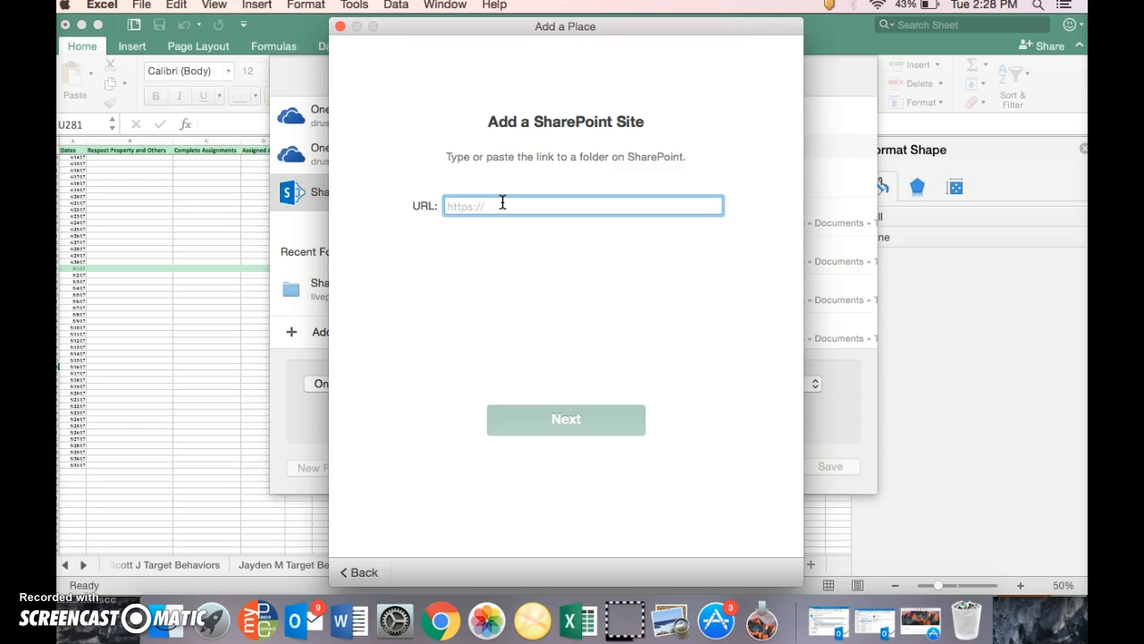
left_click(533, 385)
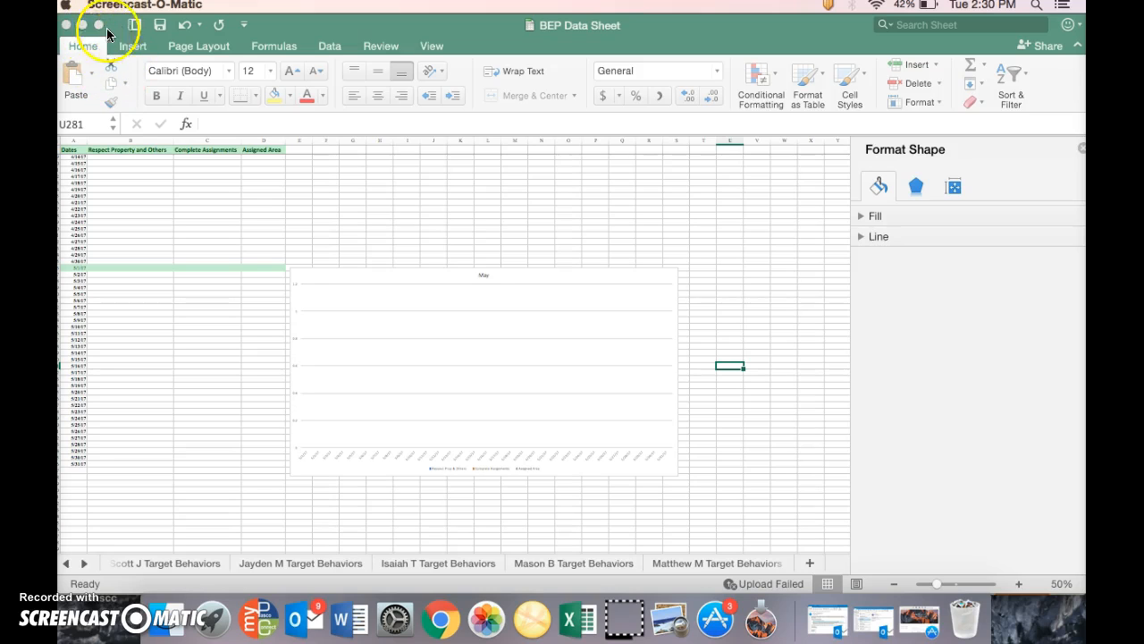
Start saving a copy of the workbook with SharePoint as the location, checking the local Mac folders before returning to the online locations
left_click(159, 214)
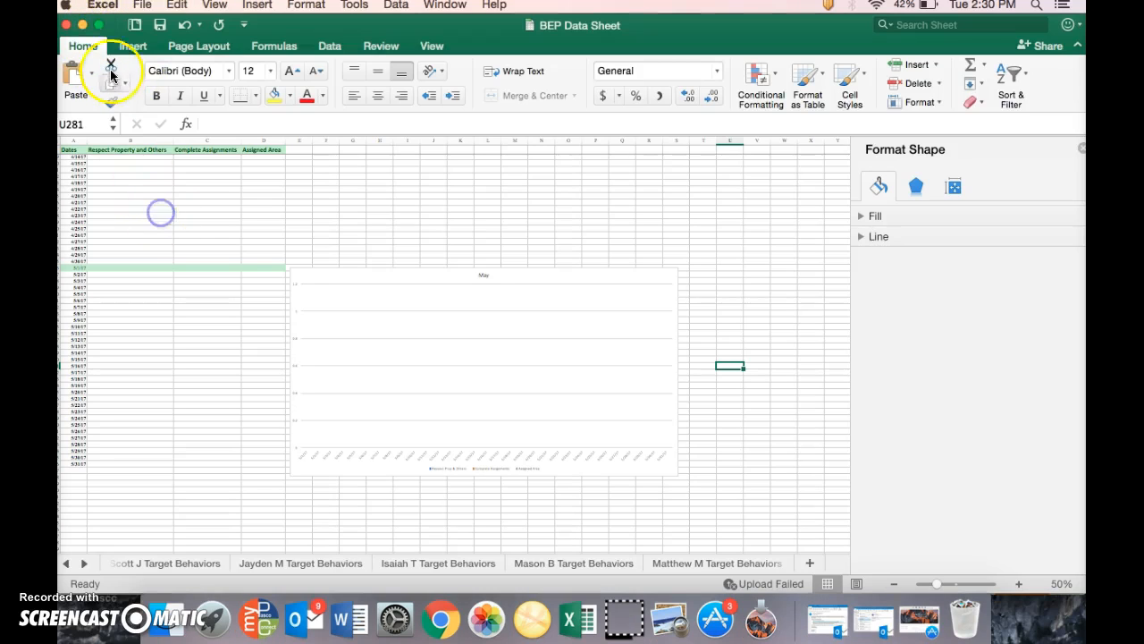
left_click(146, 6)
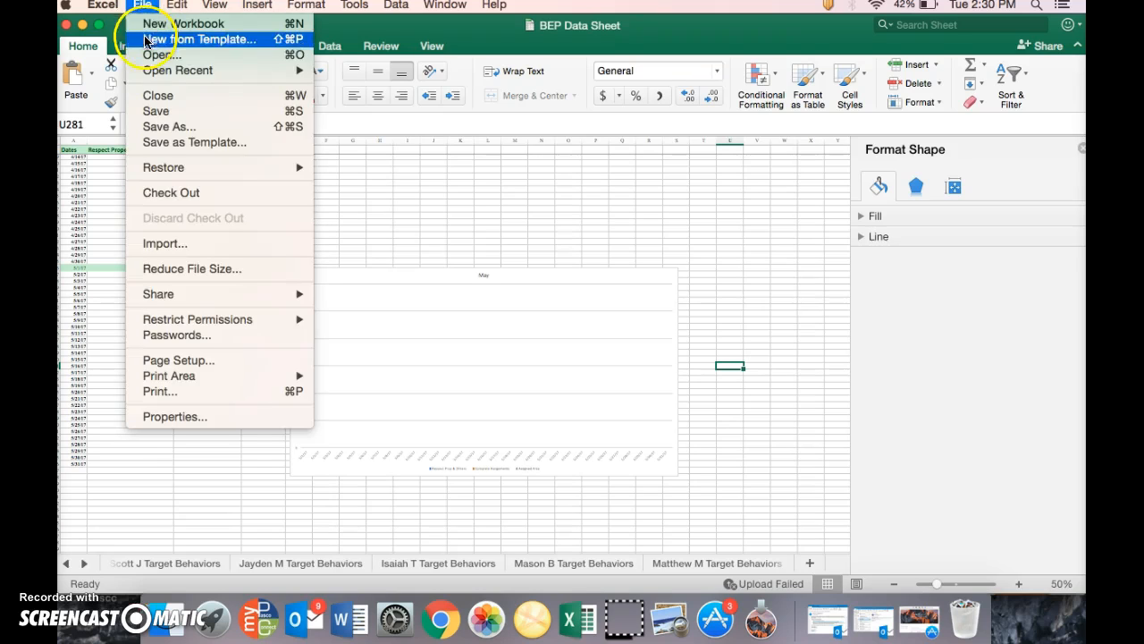
left_click(158, 130)
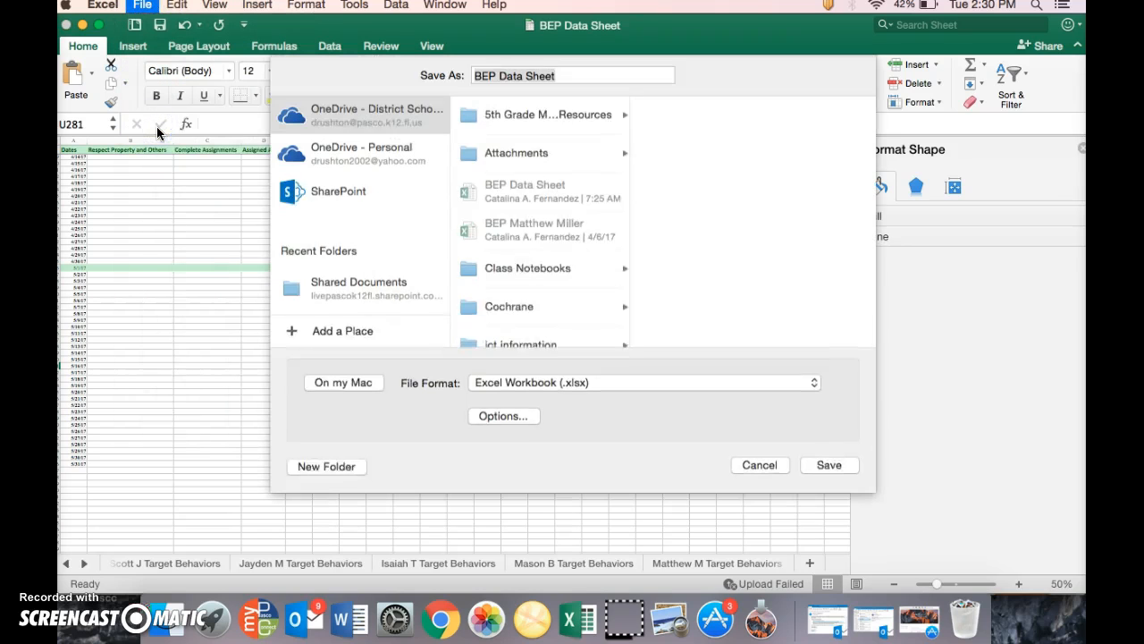
left_click(285, 193)
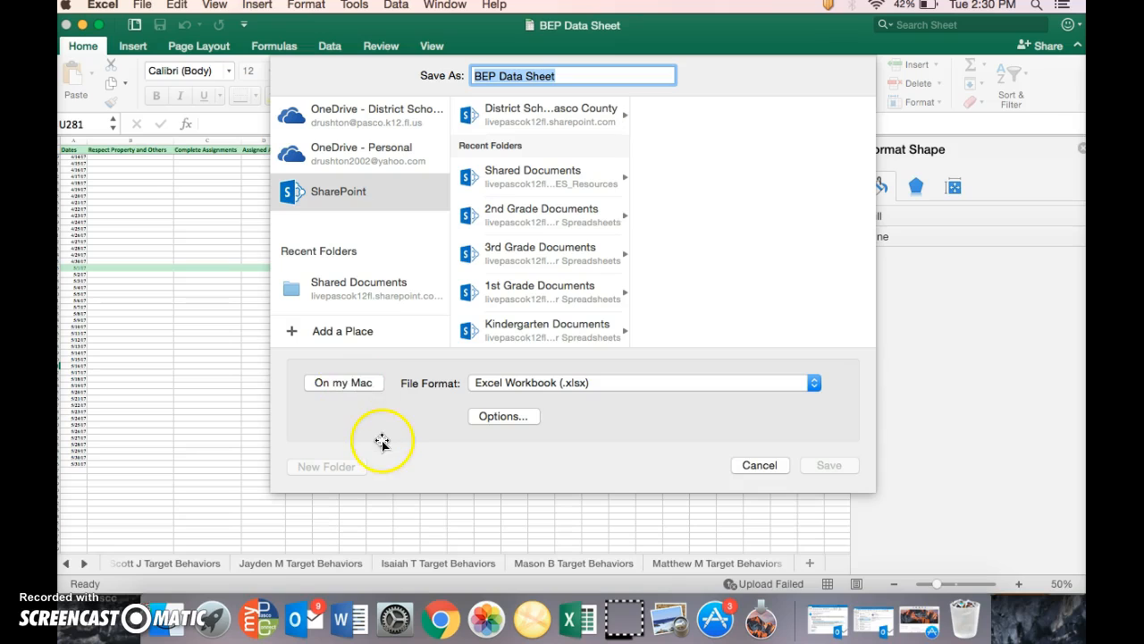
left_click(345, 385)
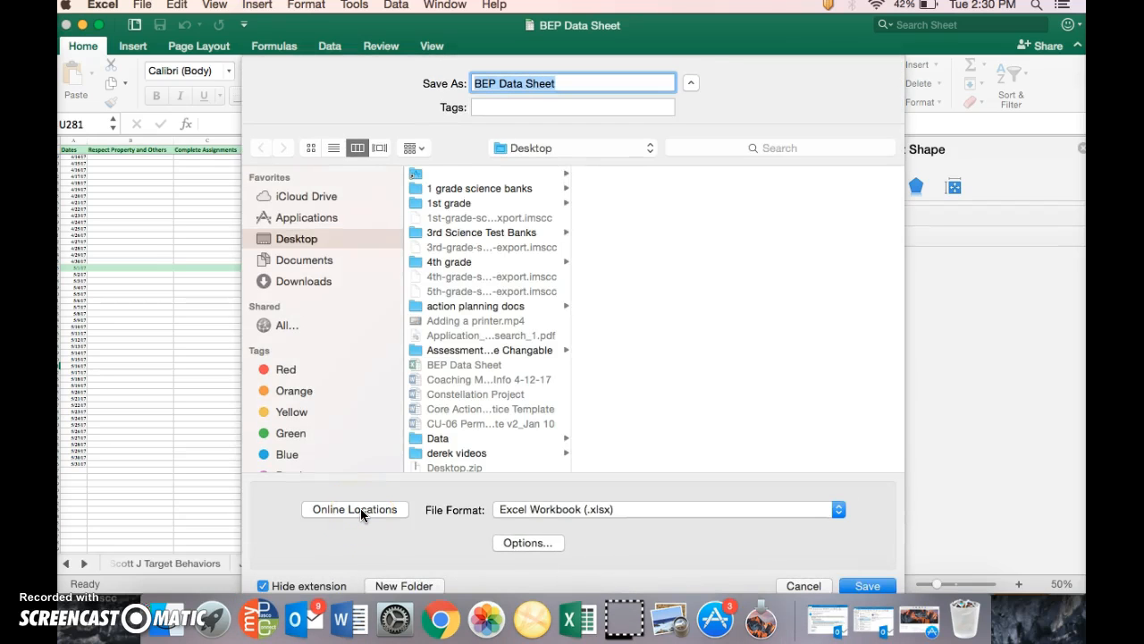
left_click(360, 510)
key("super+s")
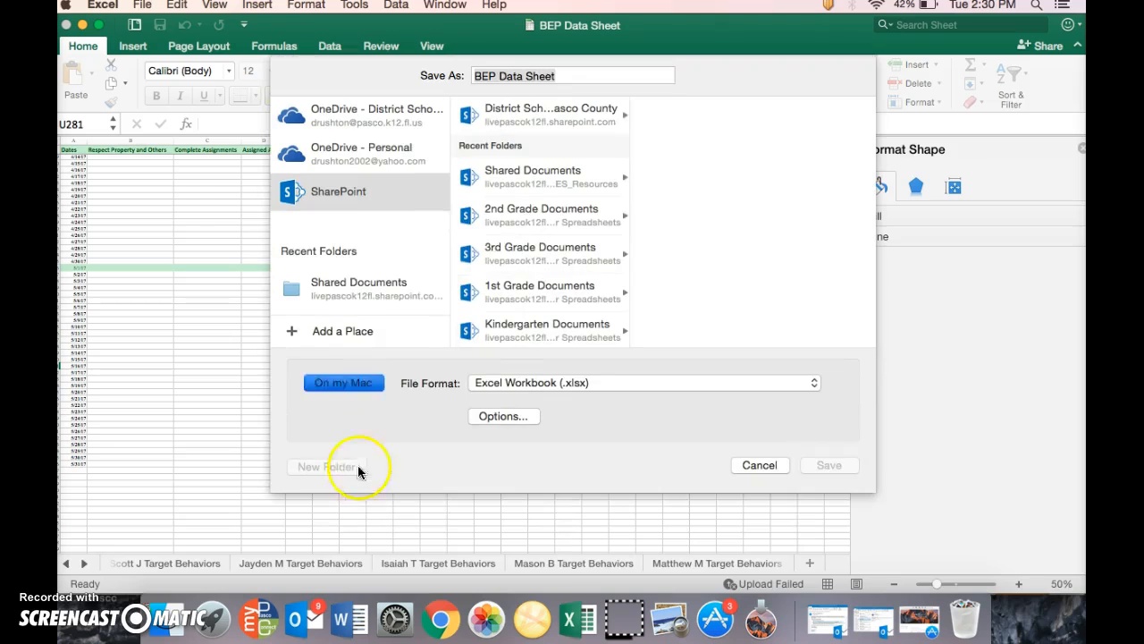
left_click(334, 332)
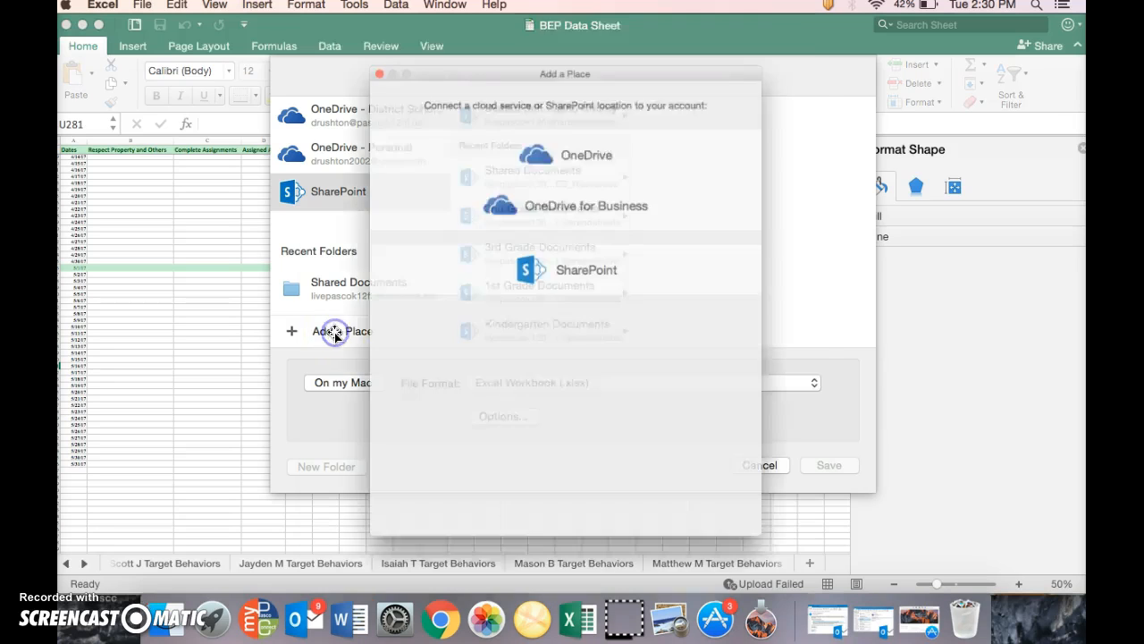
left_click(555, 263)
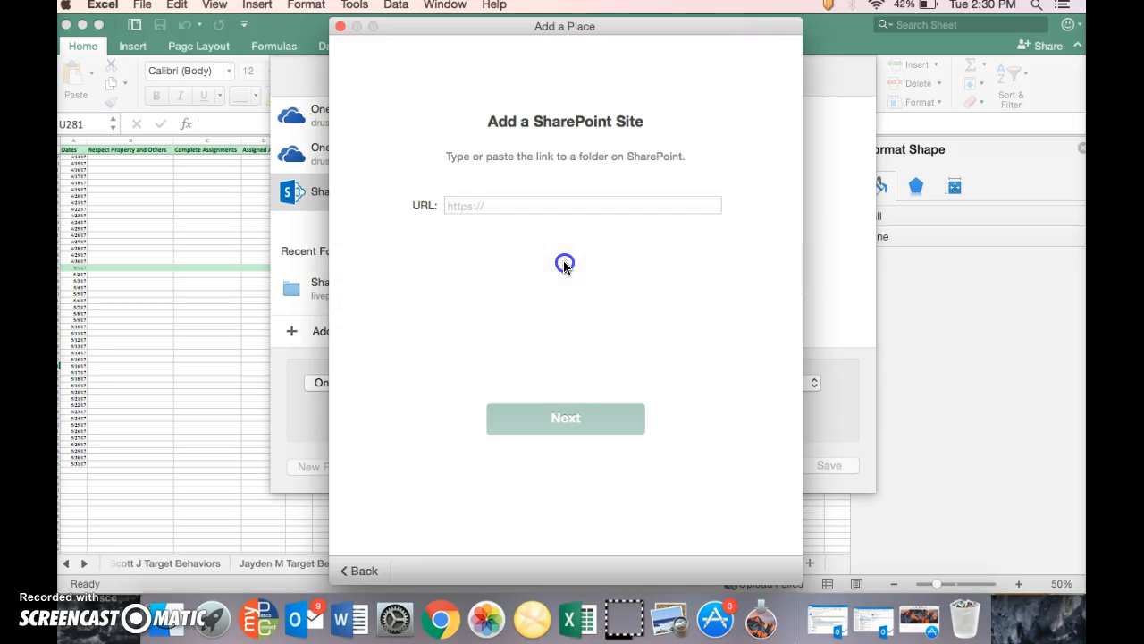
left_click(511, 205)
left_click(555, 429)
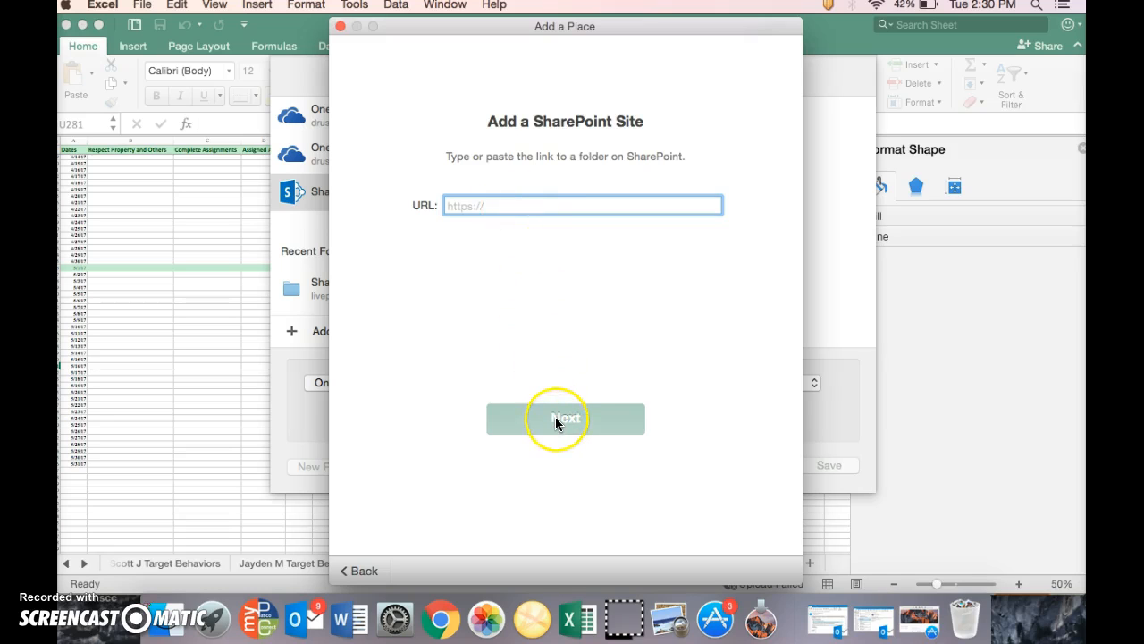
left_click(357, 571)
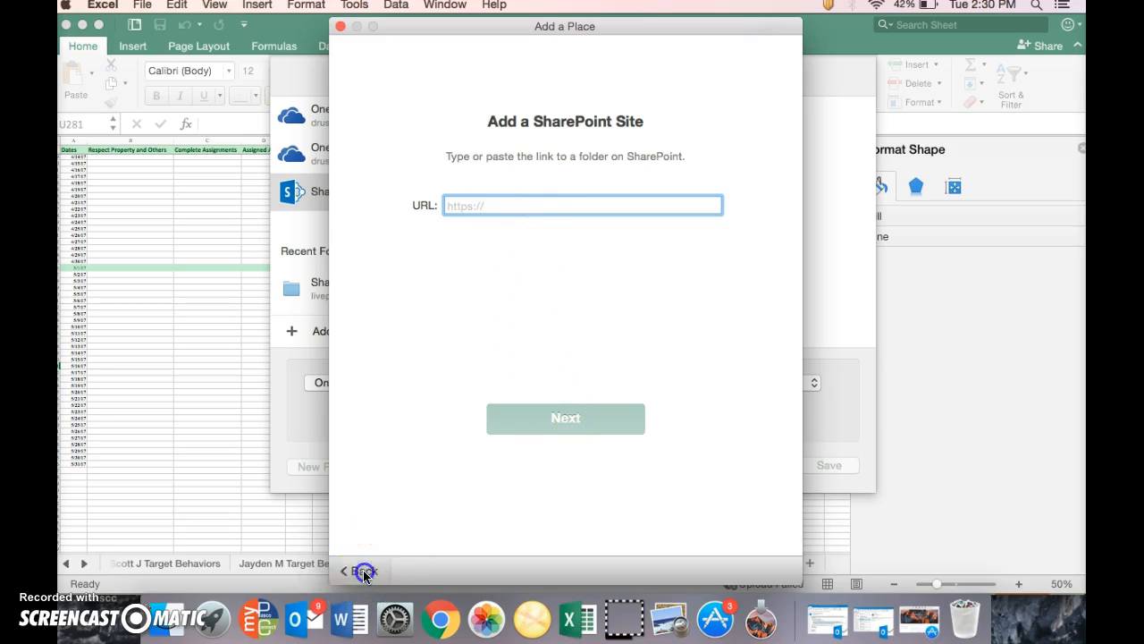
left_click(339, 32)
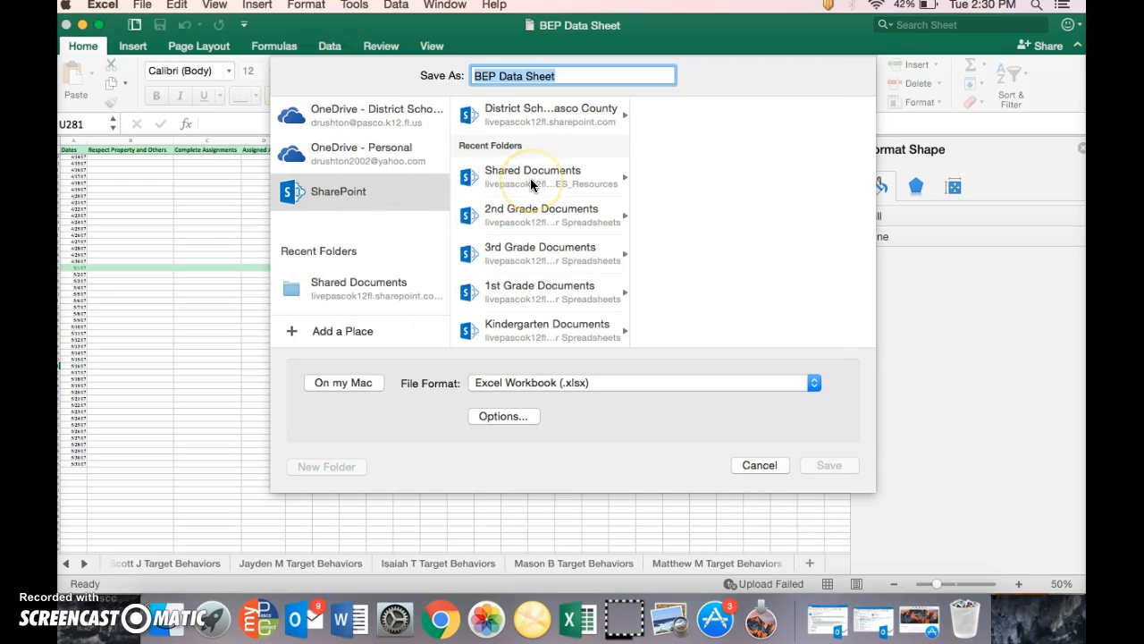
Save the copy as BEP Data Sheet in SharePoint's recent Shared Documents folder, replacing the existing file of that name
left_click(519, 177)
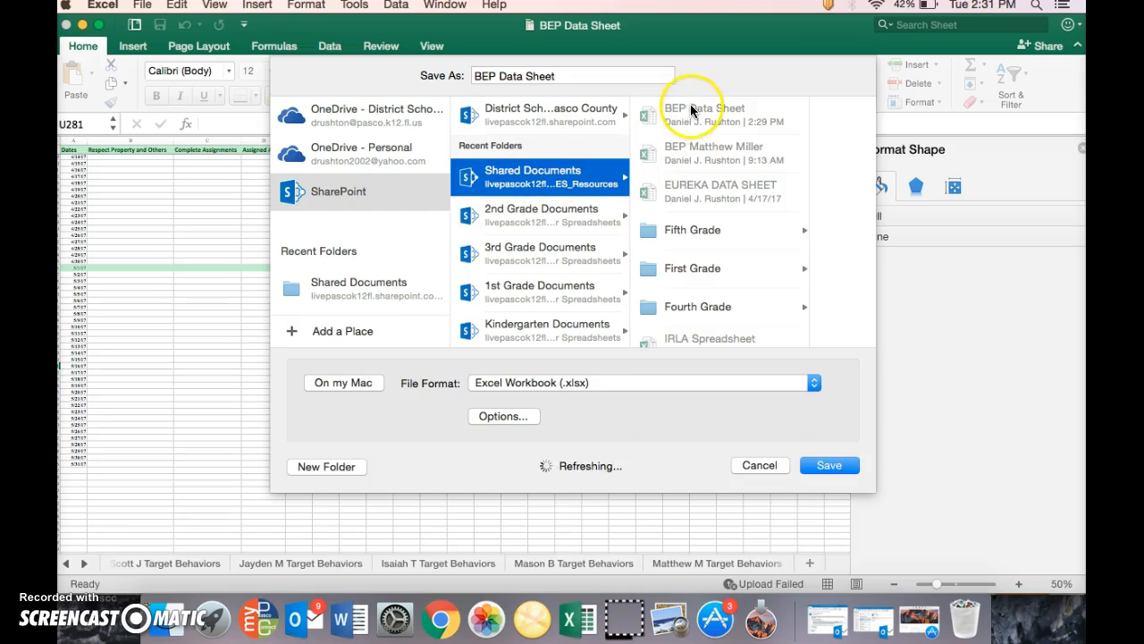
left_click(694, 118)
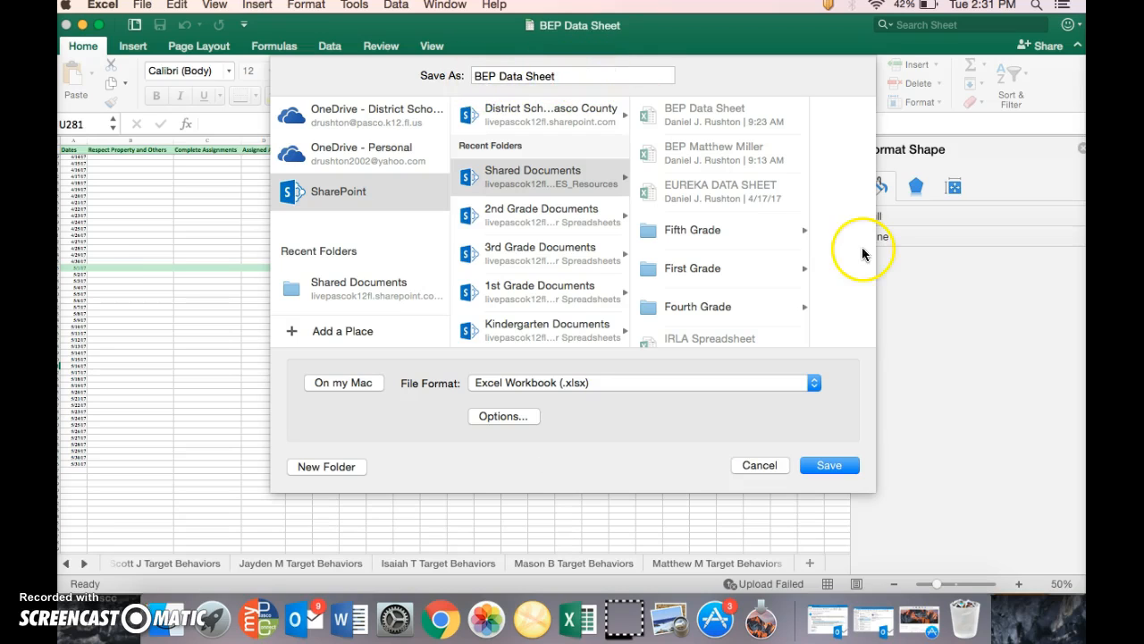
left_click(828, 469)
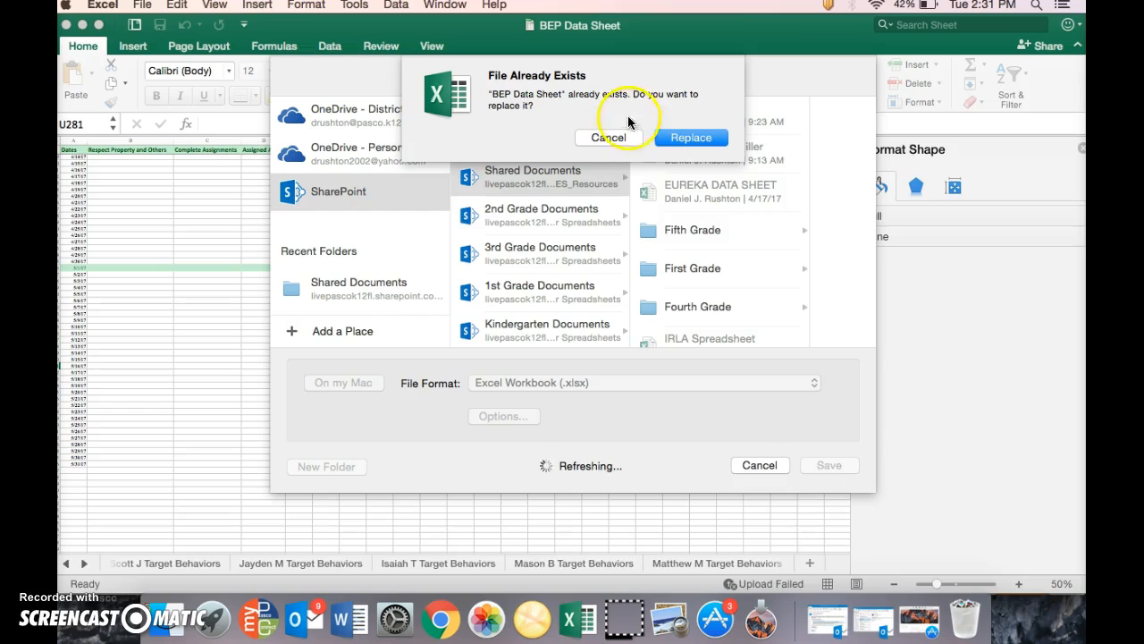
left_click(689, 136)
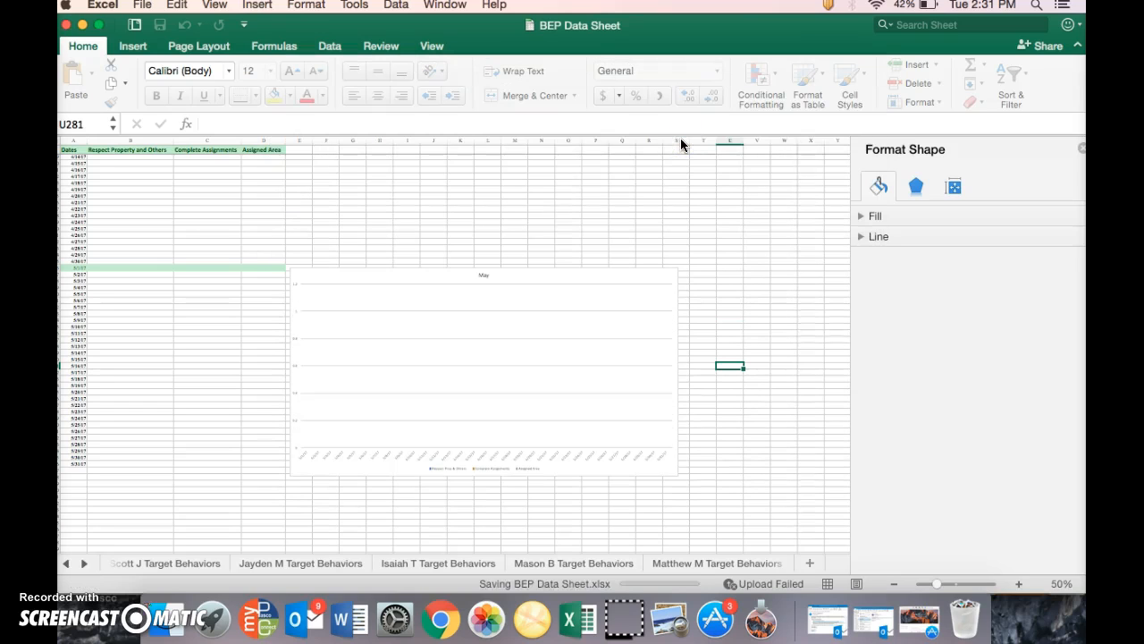